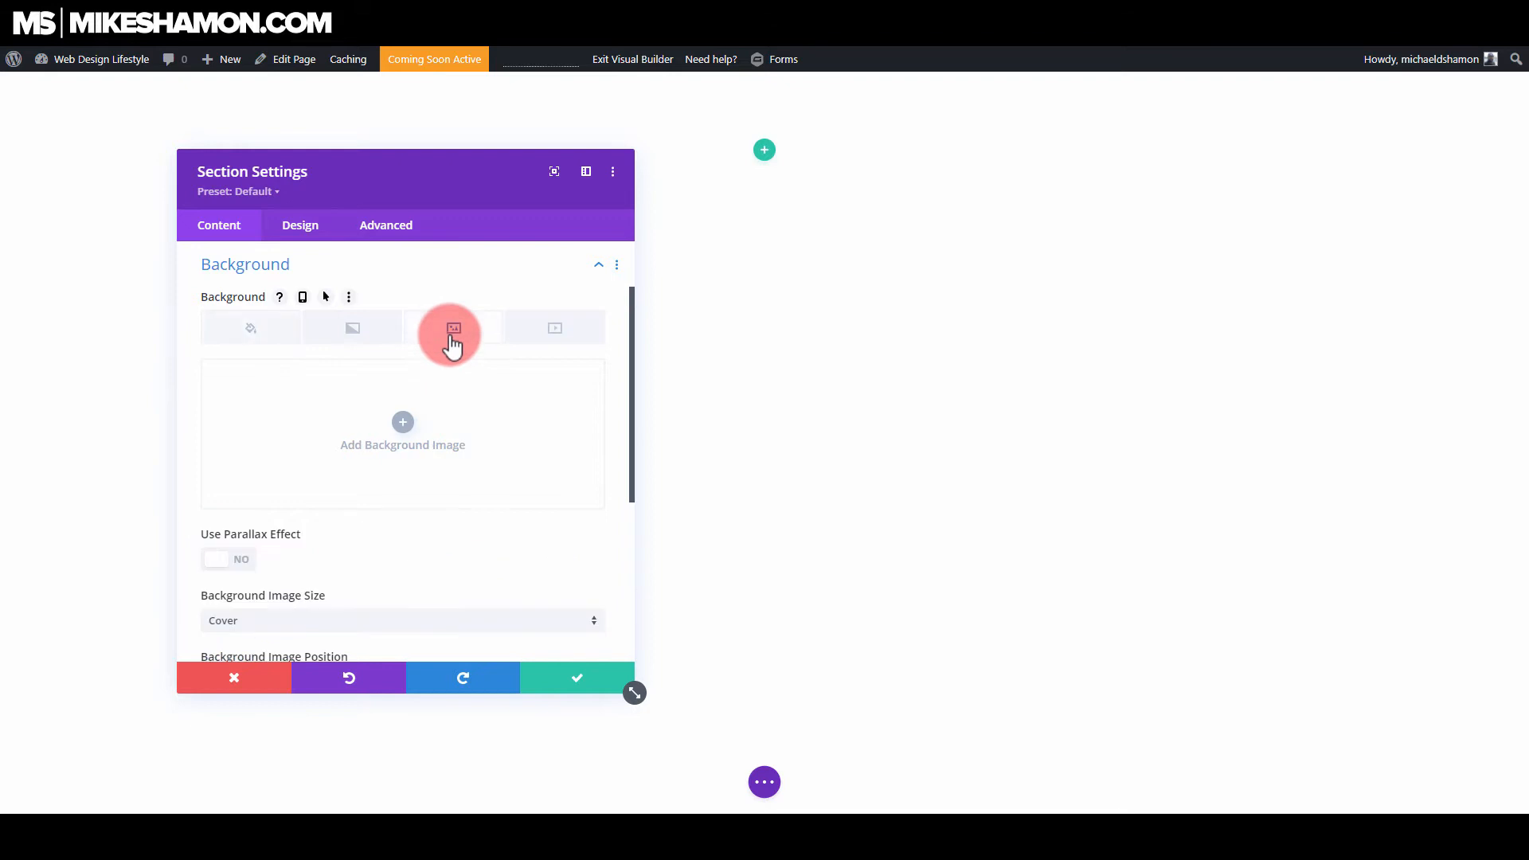
- Set the clearwater-beach-bg.jpg image from the media library as the section's background image
left_click(403, 424)
left_click(287, 301)
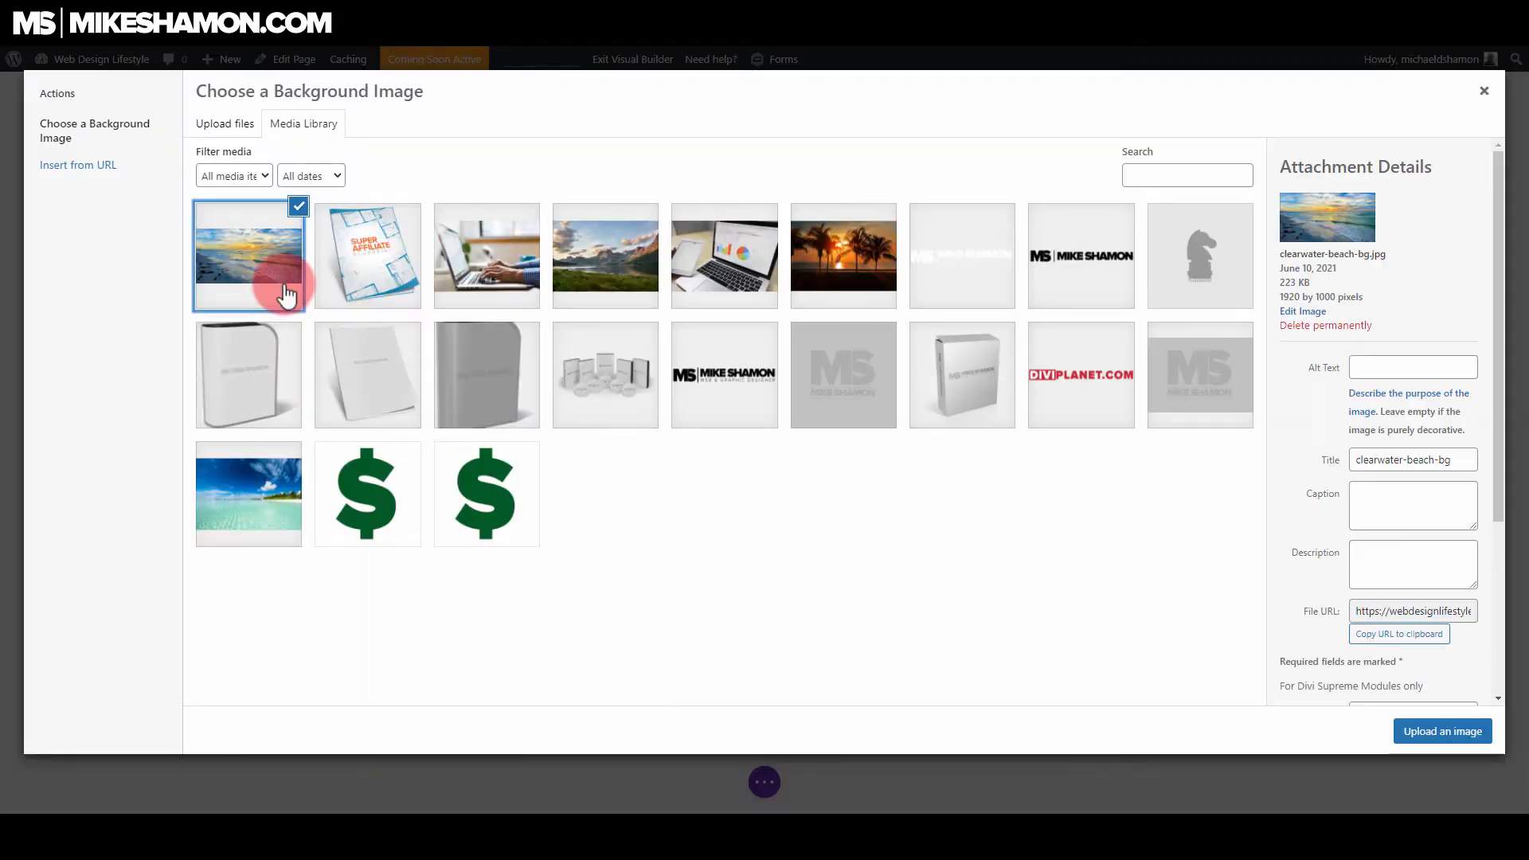
left_click(1458, 733)
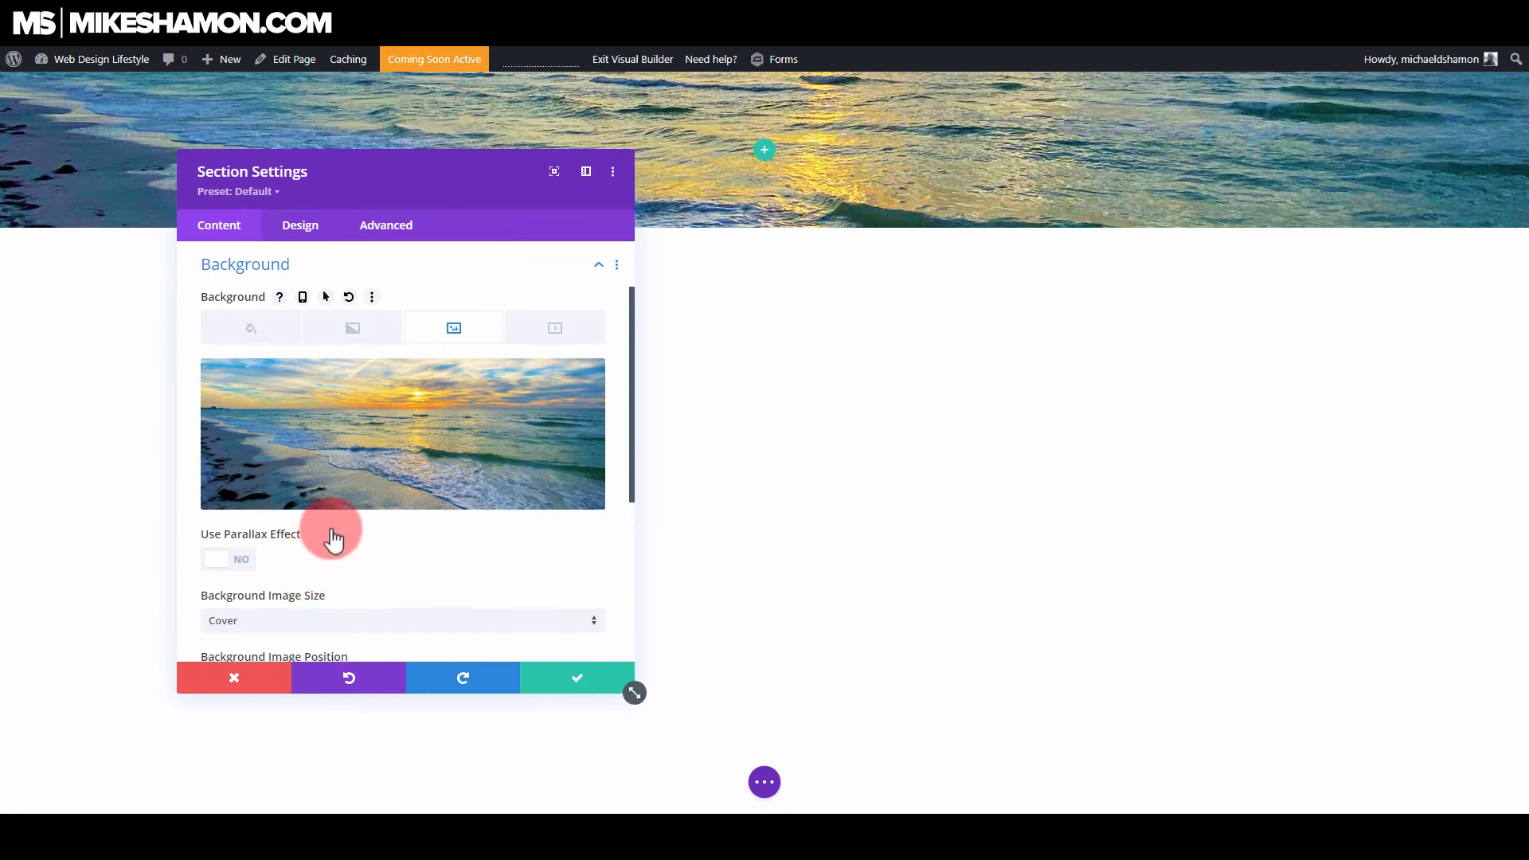
- Set the section's background color to black (#000000) and the background image blend to Overlay
left_click(239, 344)
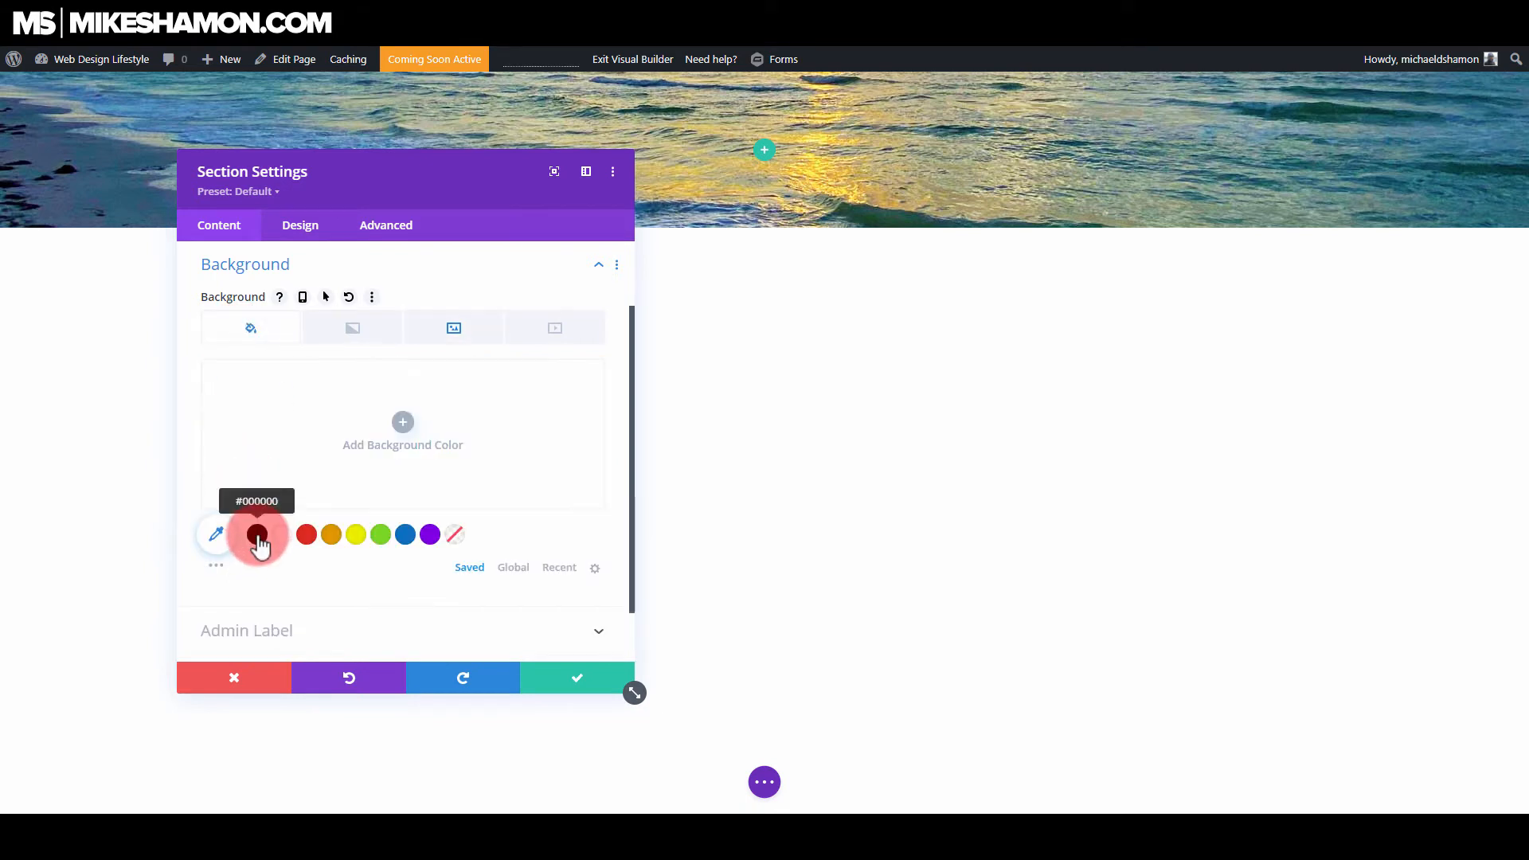
left_click(287, 514)
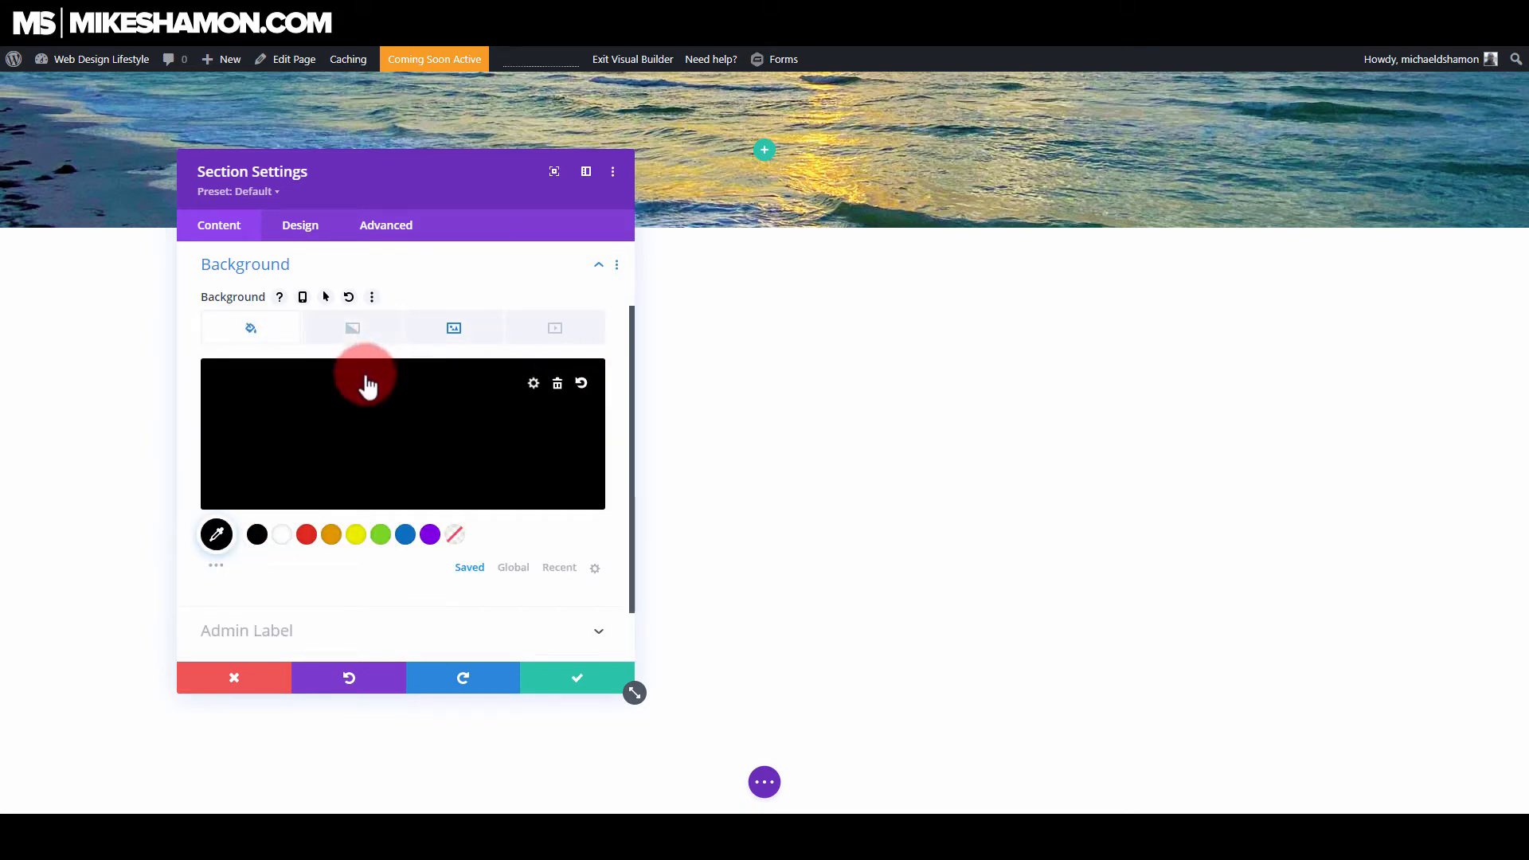
left_click(448, 329)
scroll(589, 420, "down", 4)
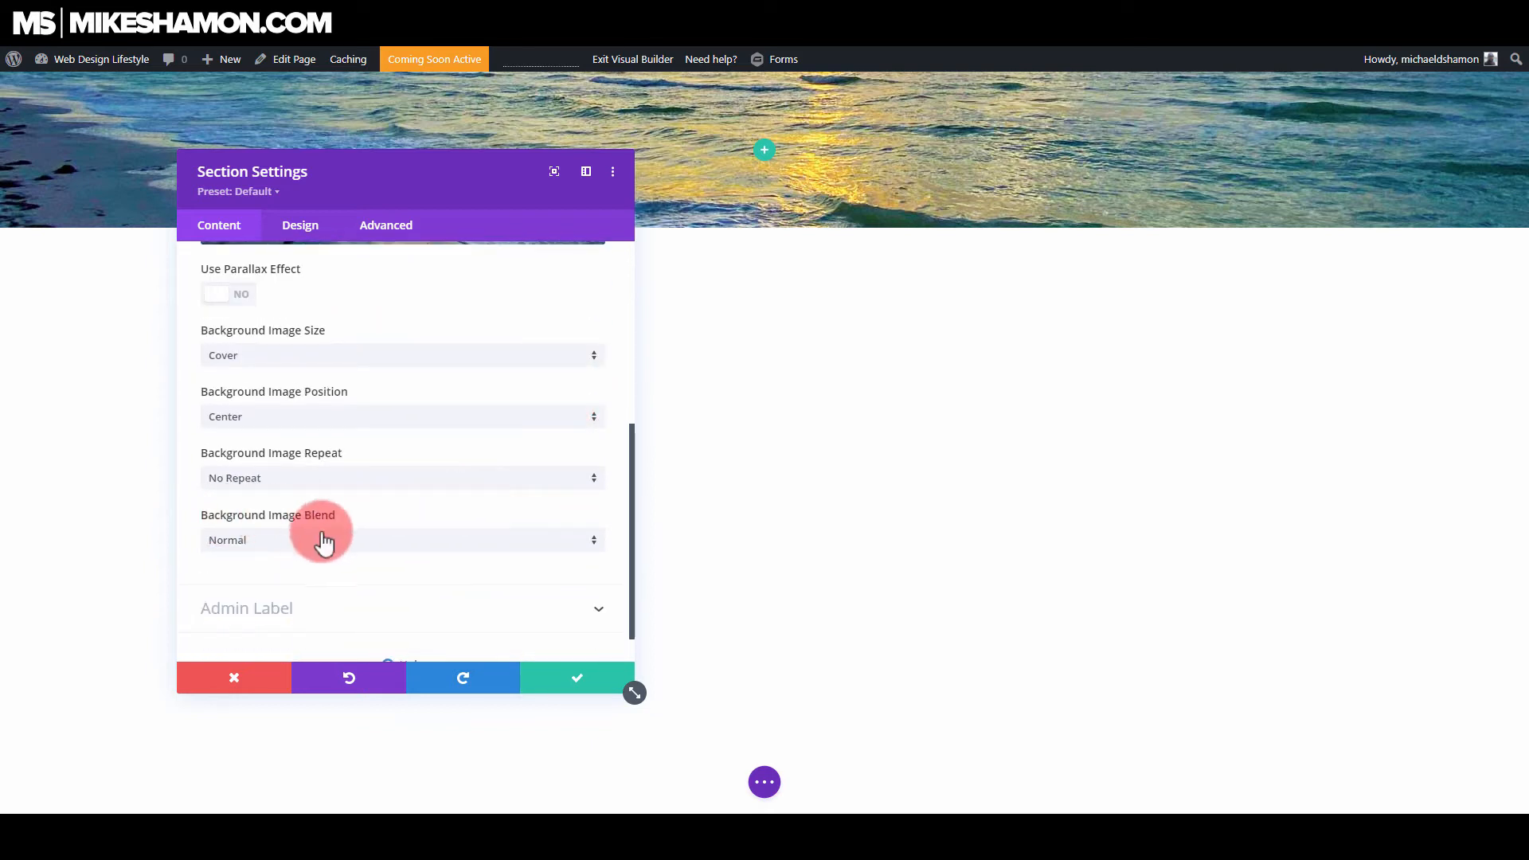
left_click(403, 543)
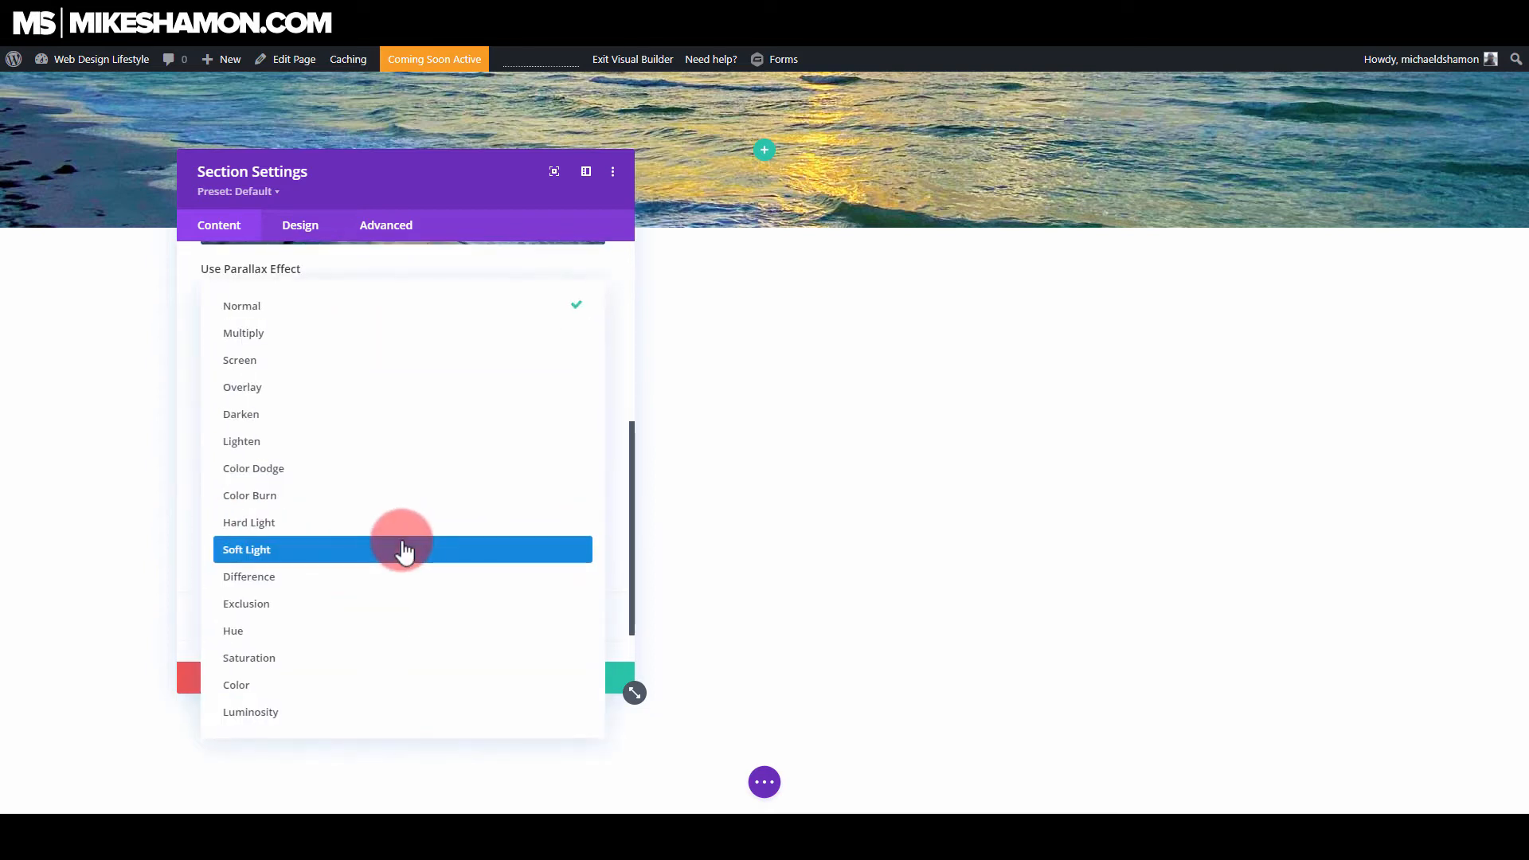
left_click(330, 390)
- Make the section's black background color partly transparent for a dark overlay on the beach image, and save the section settings
scroll(480, 519, "up", 5)
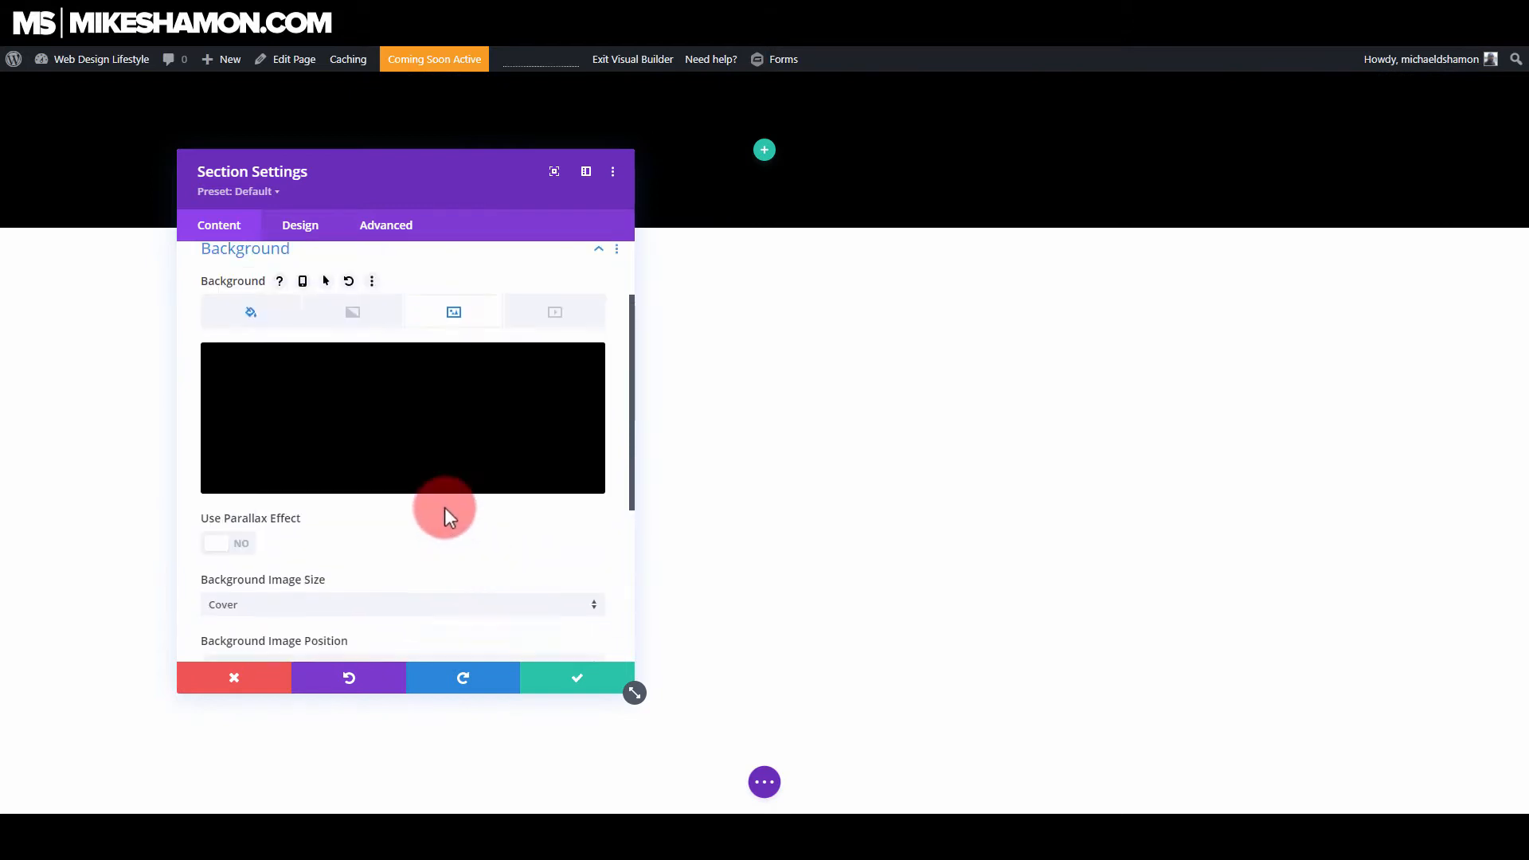
left_click(268, 340)
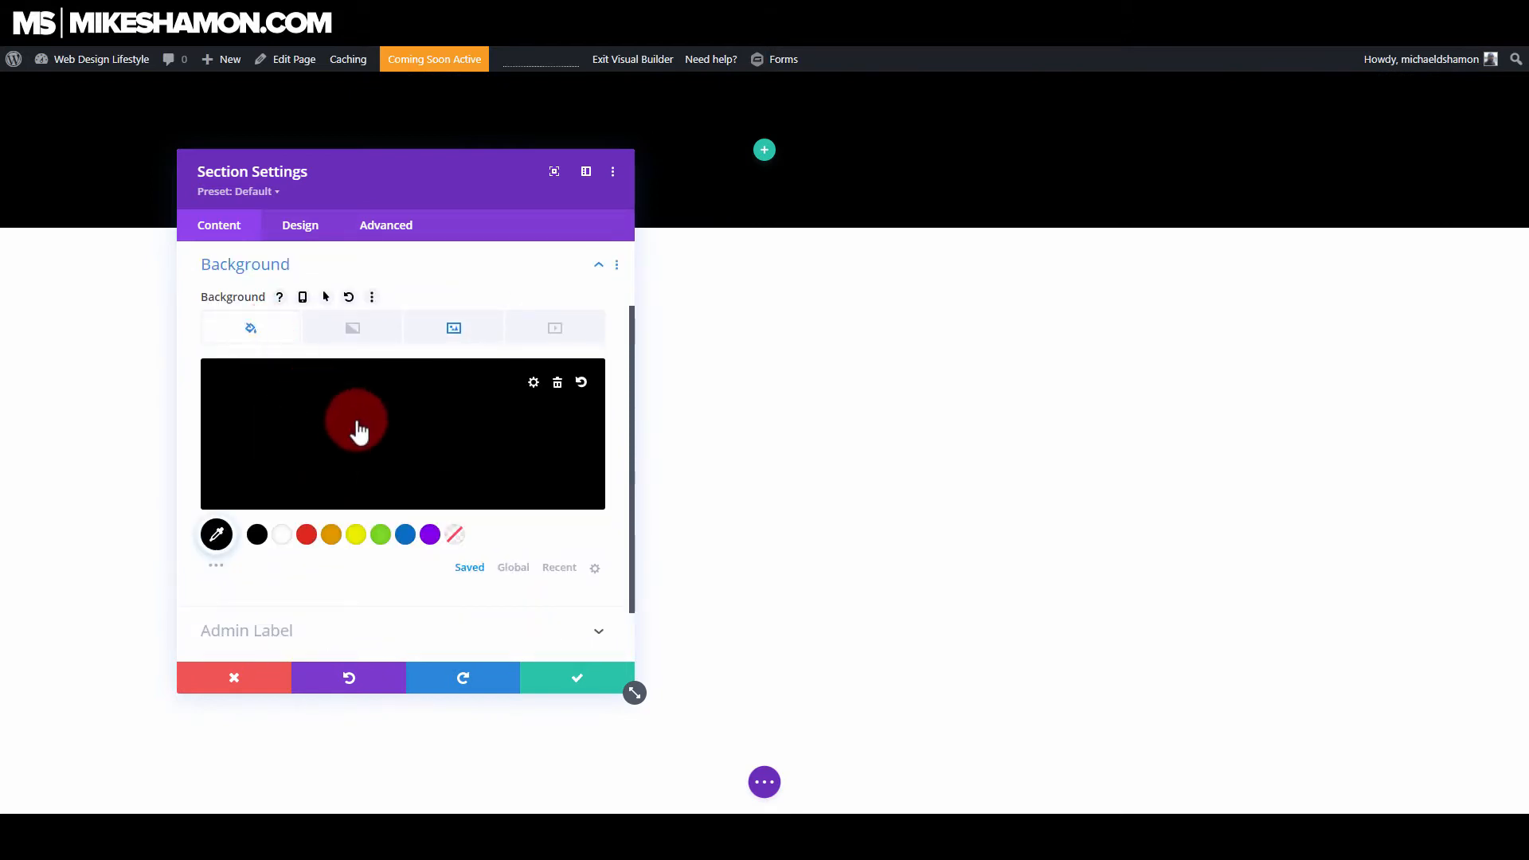
left_click(365, 434)
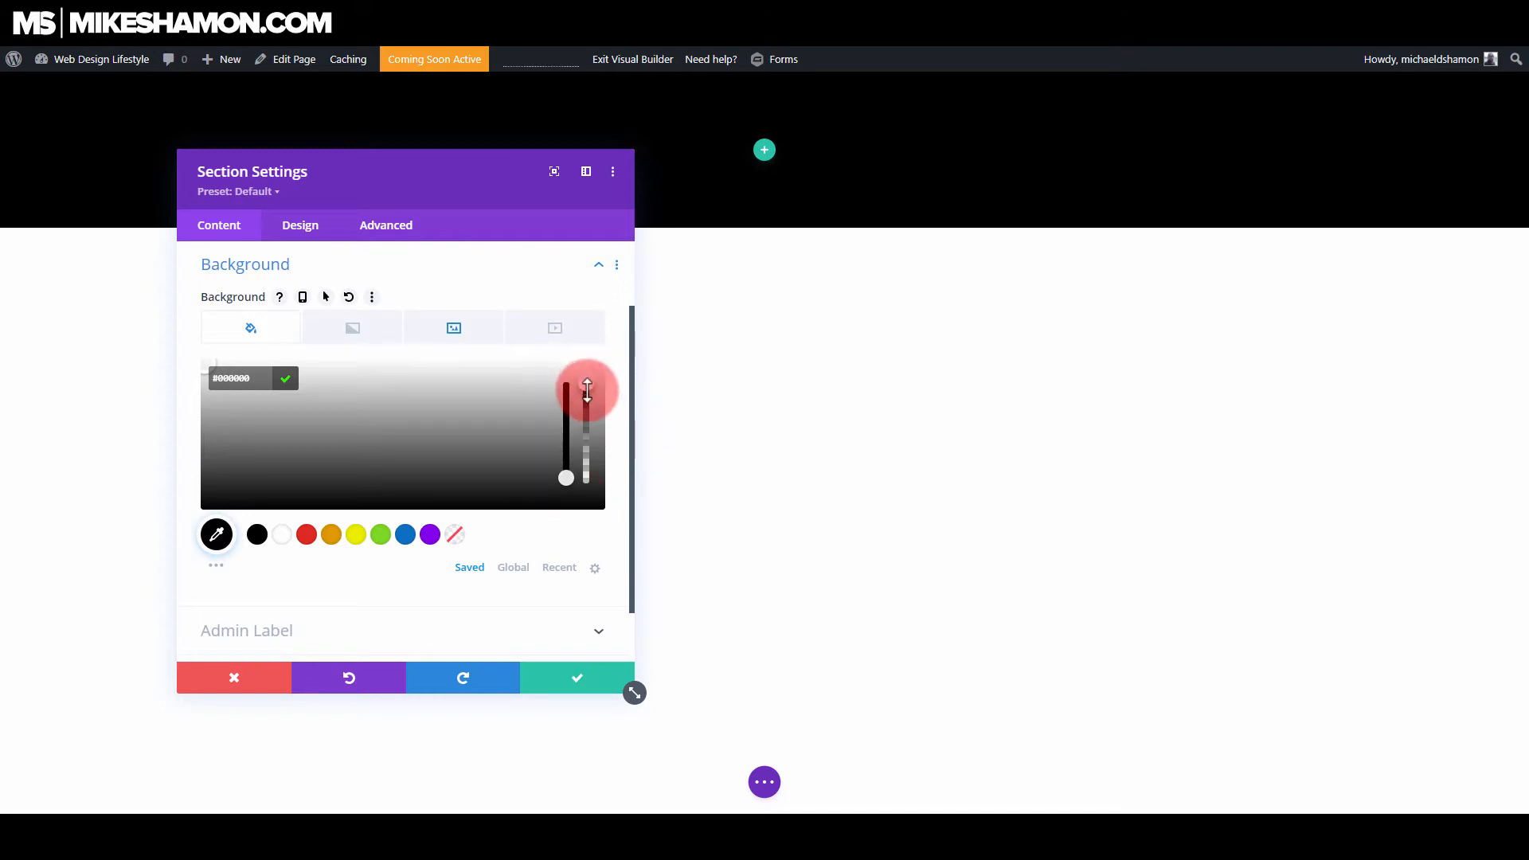
left_click_drag(587, 390, 588, 422)
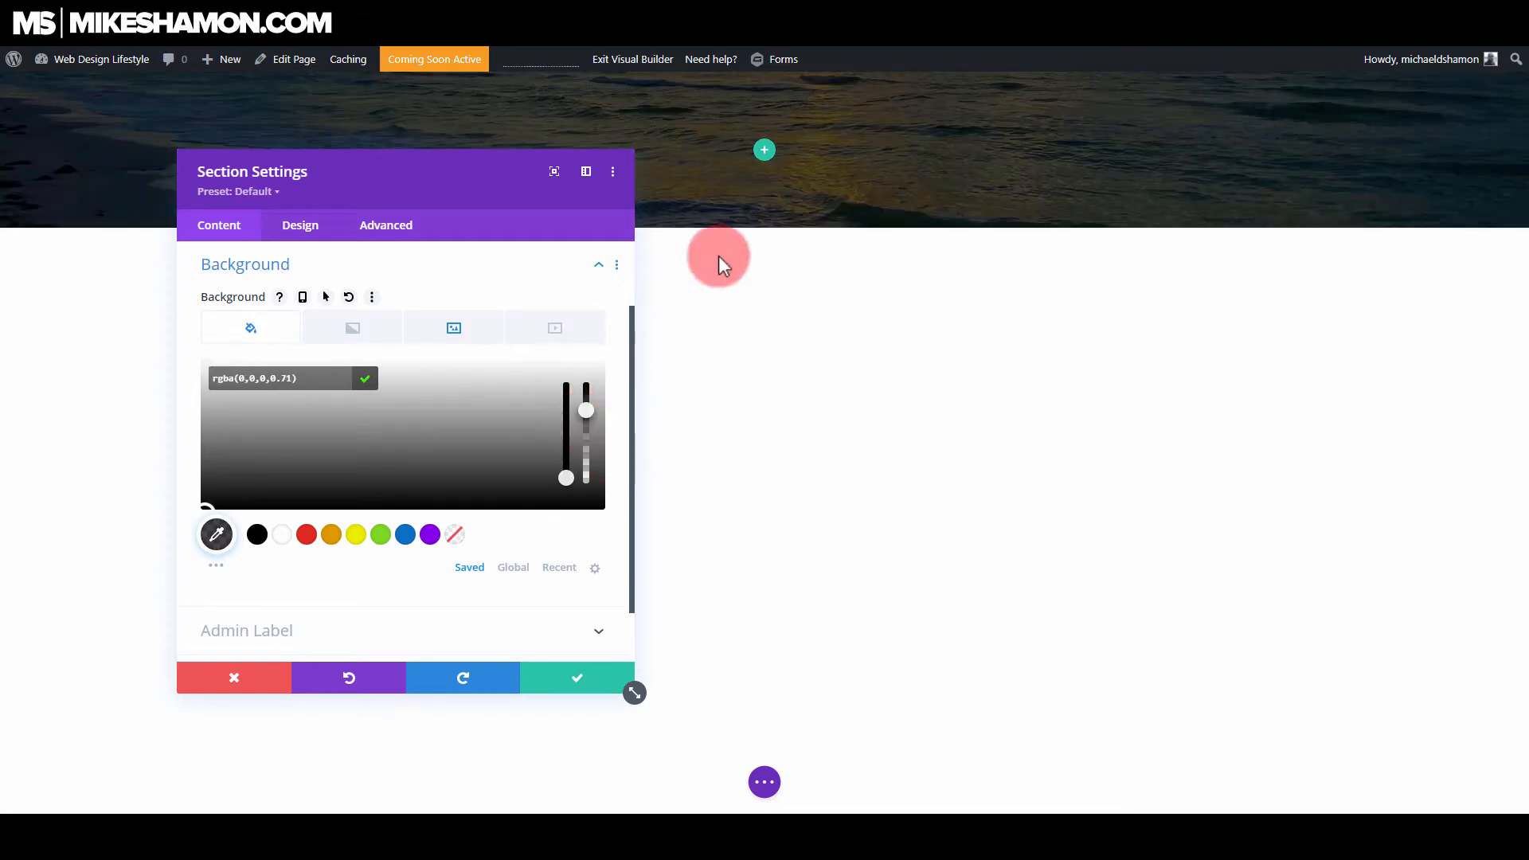
left_click_drag(582, 410, 585, 406)
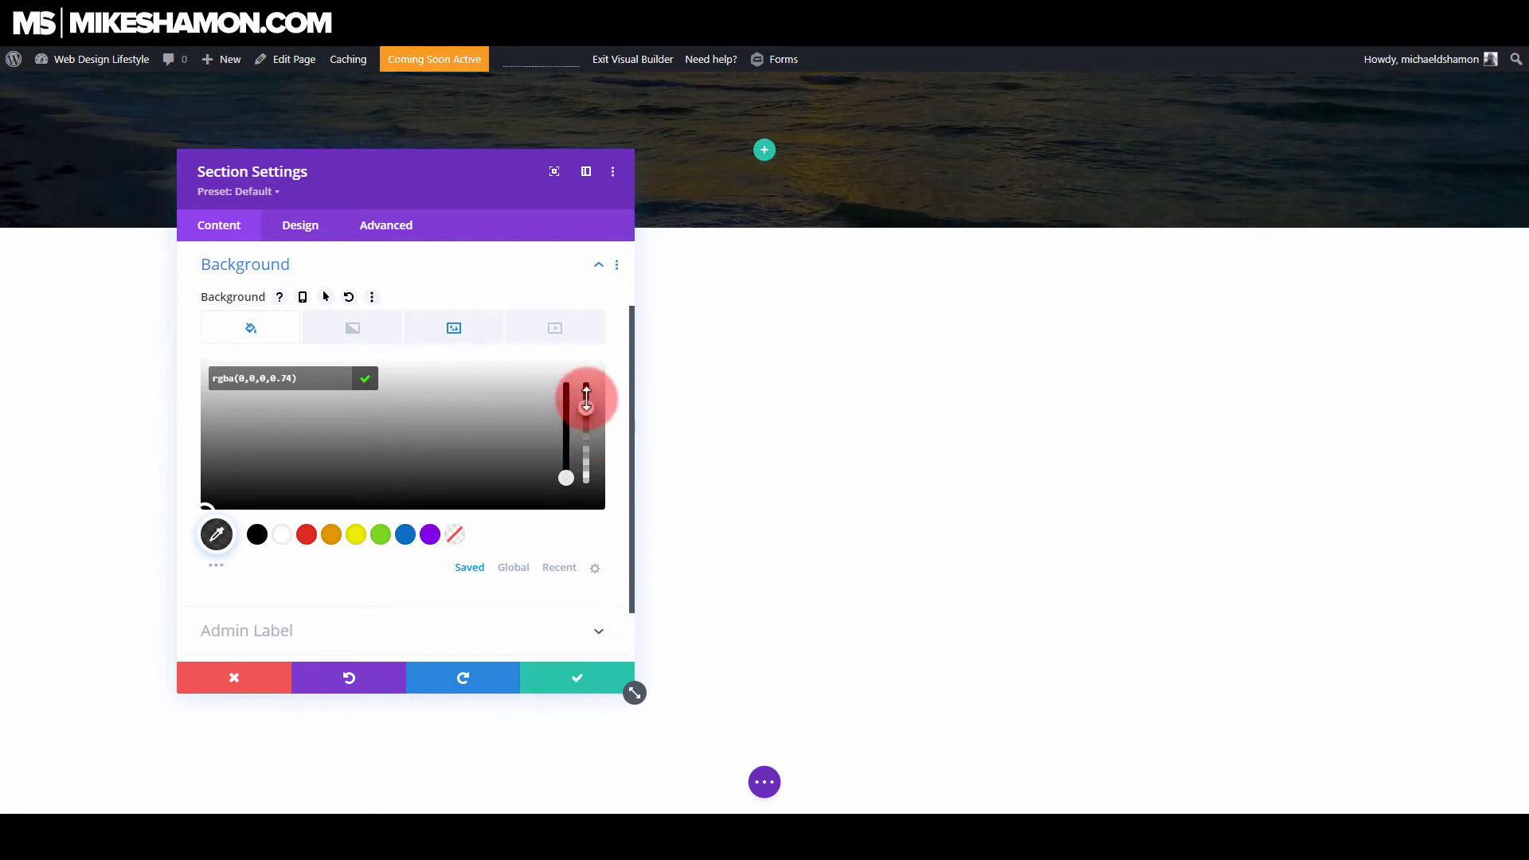
left_click_drag(586, 406, 586, 399)
left_click(614, 681)
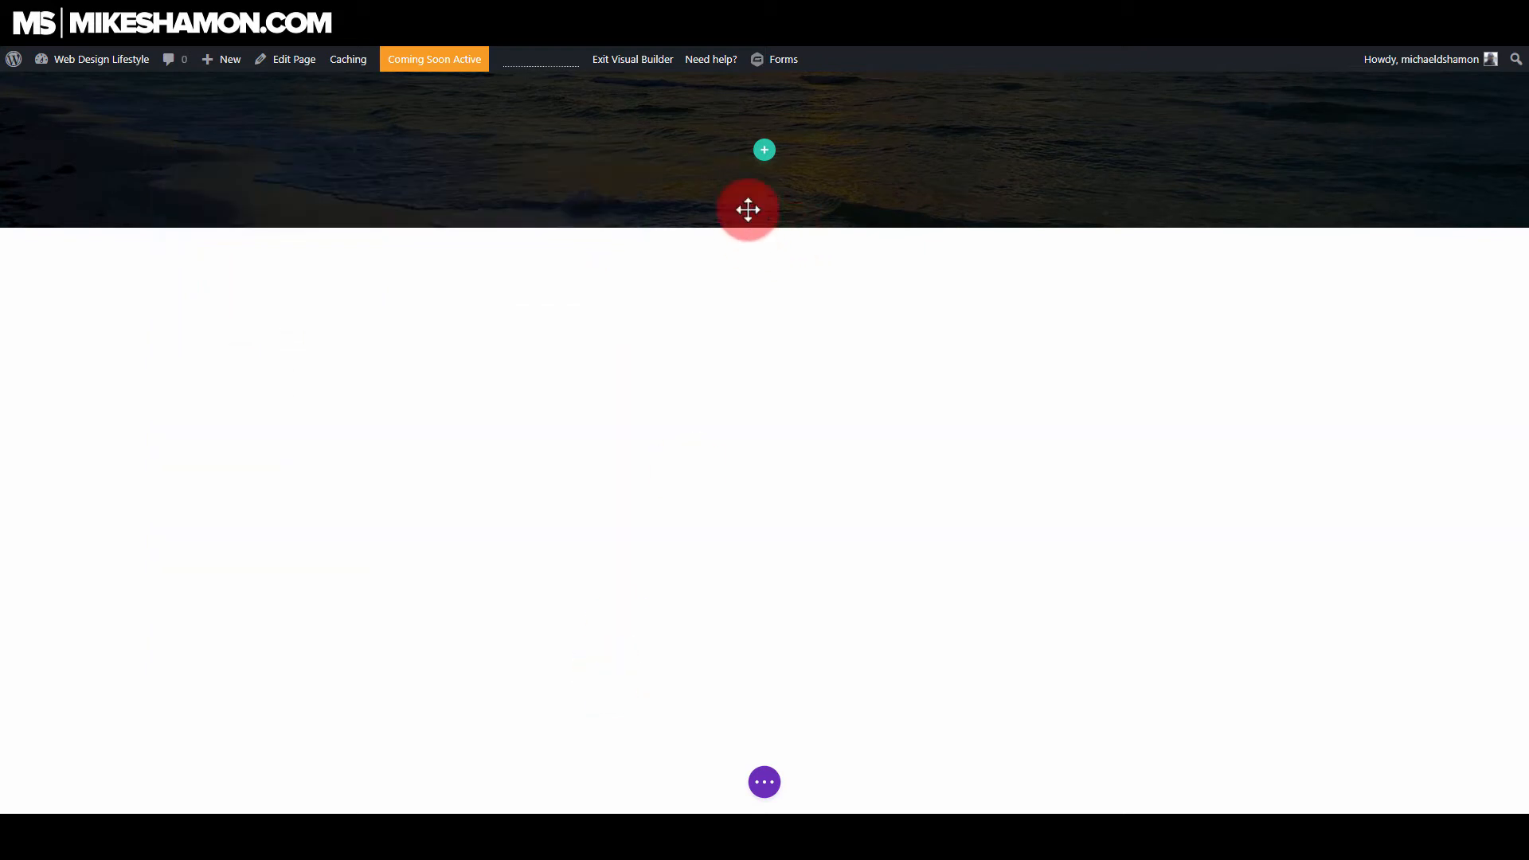
- Insert an Email Optin module into the section's empty row and save it with its default settings
left_click(766, 151)
left_click(693, 277)
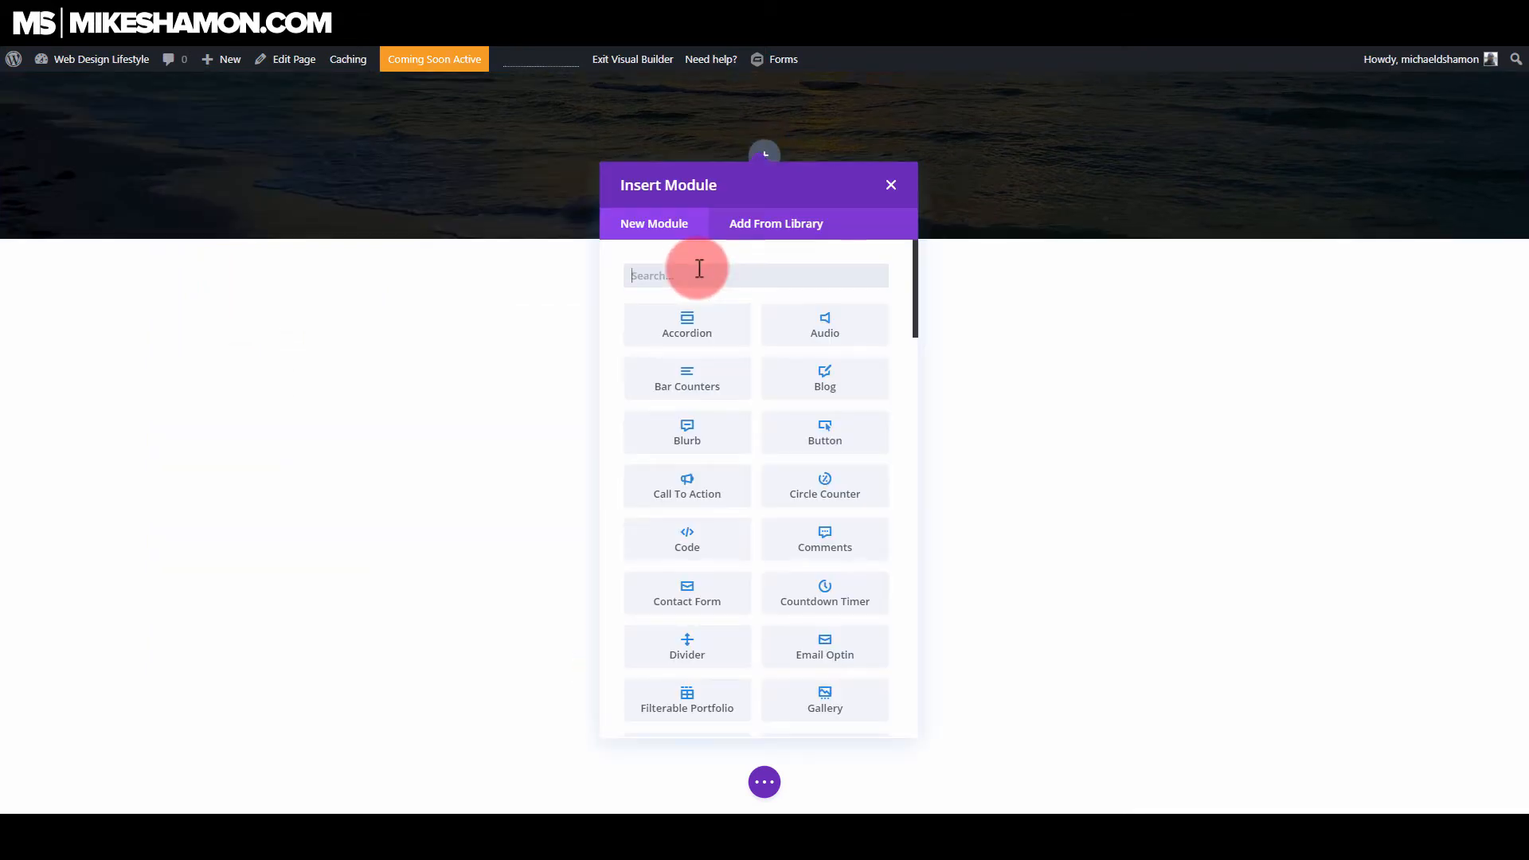
type("opt")
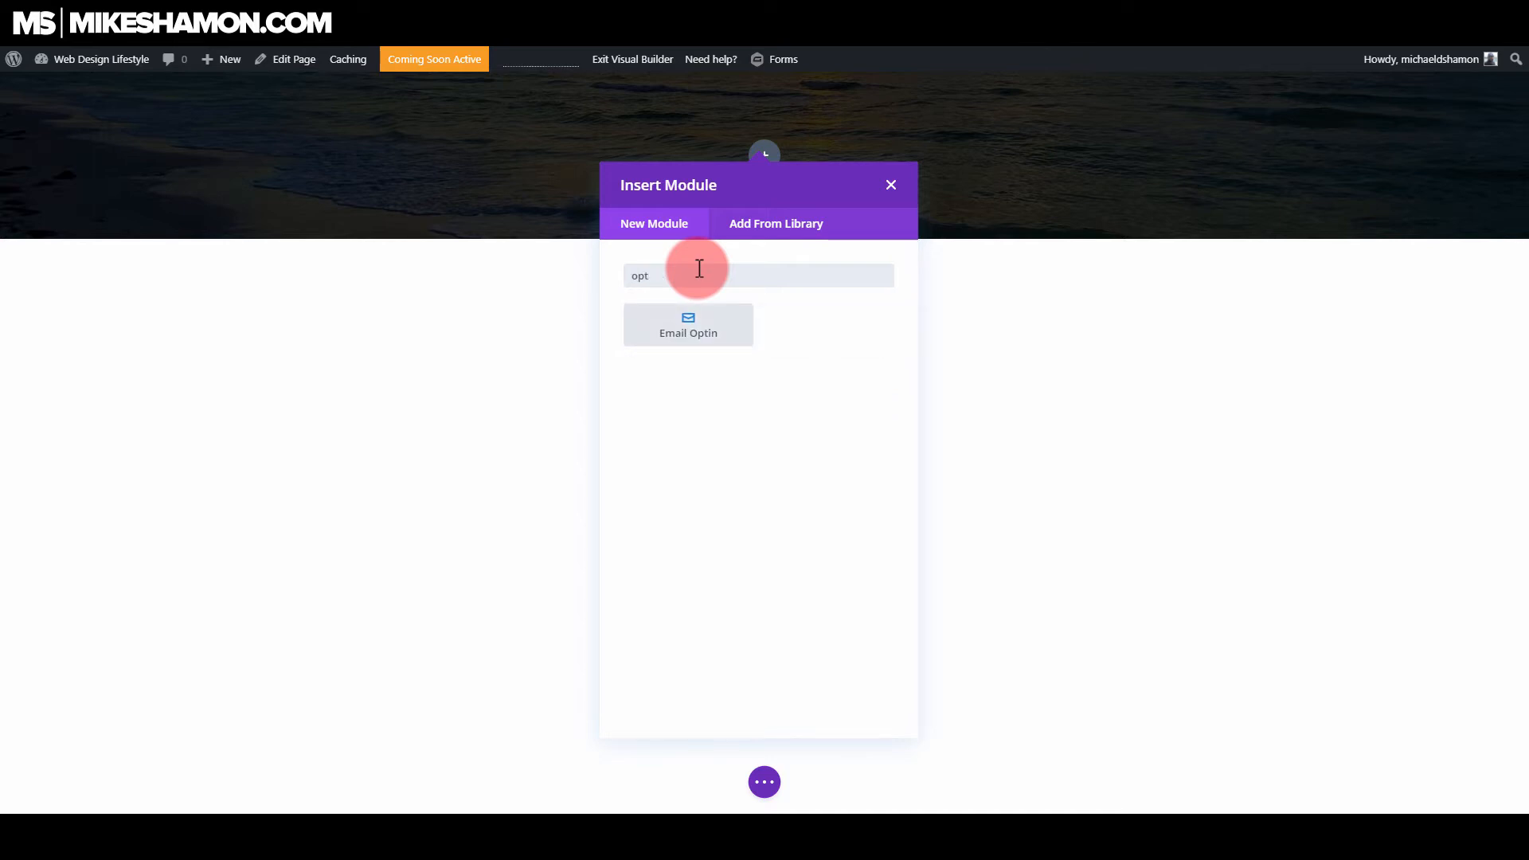
left_click(731, 326)
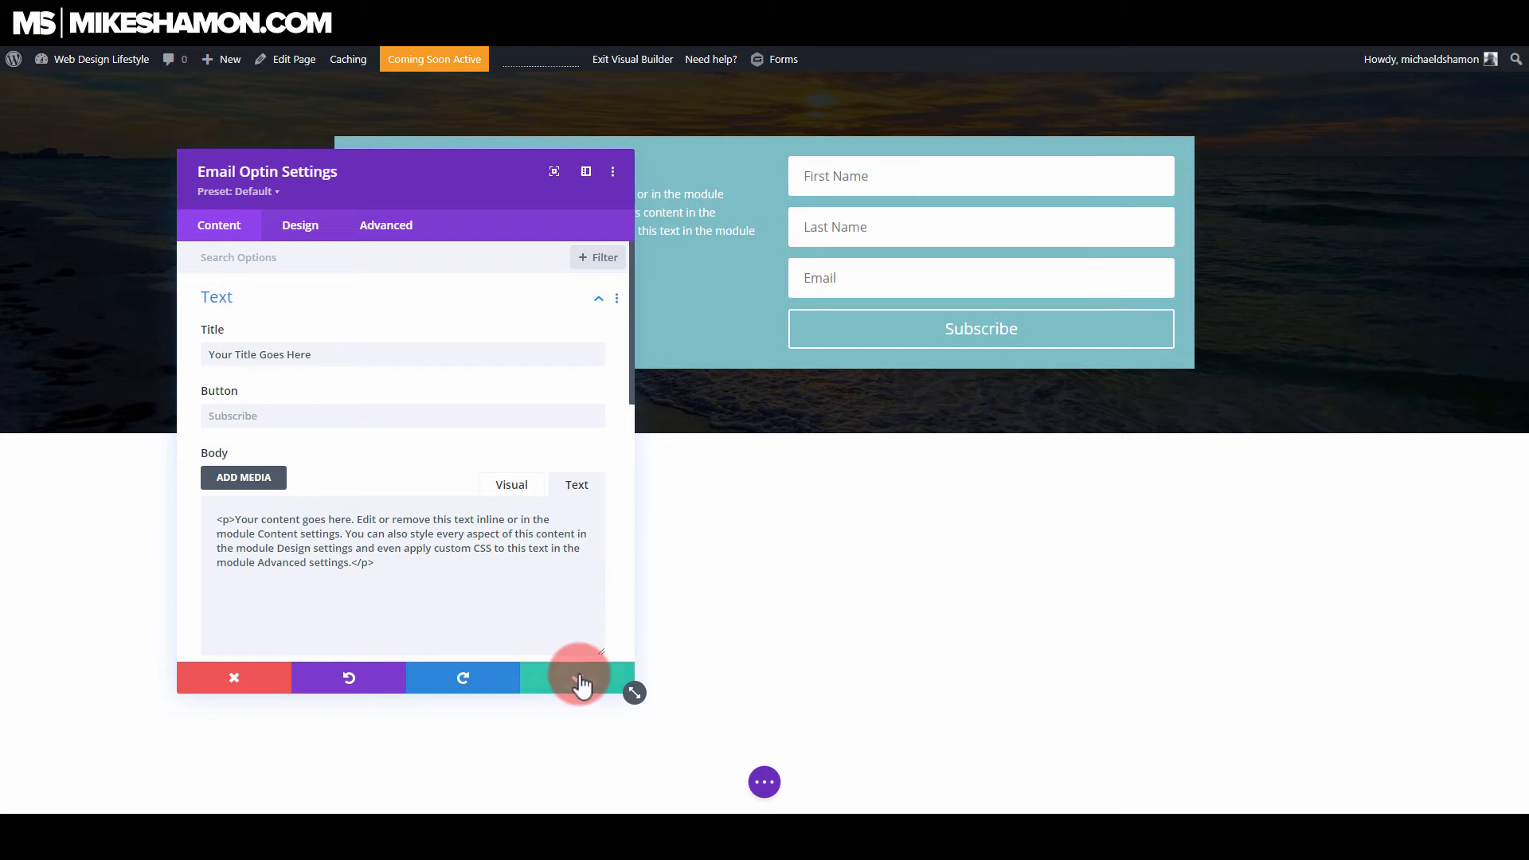
left_click(580, 683)
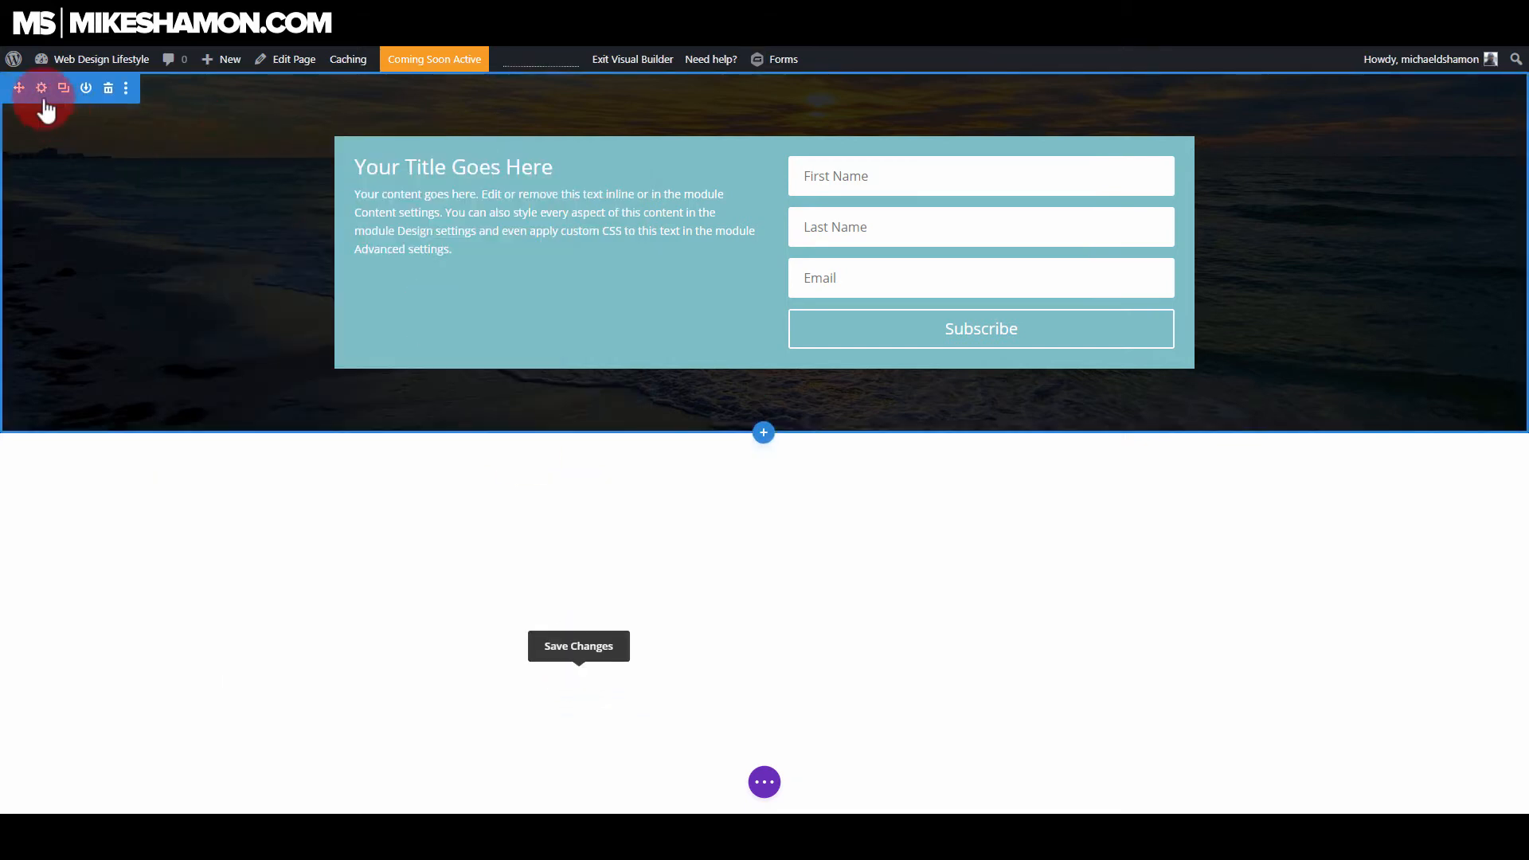
- Set the section's minimum height to 1000 and save the section settings
left_click(41, 89)
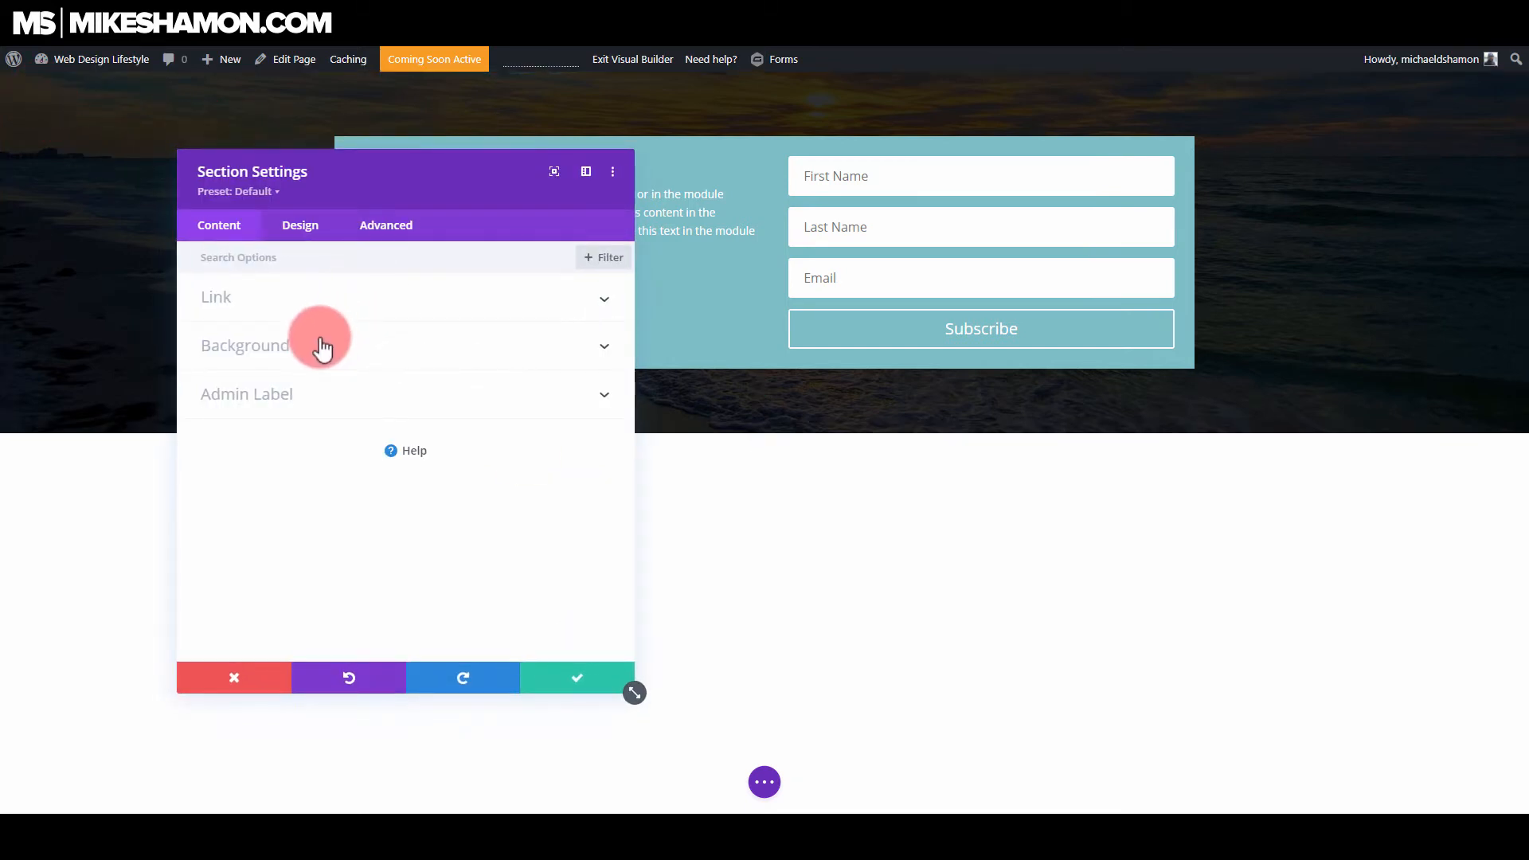
left_click(307, 236)
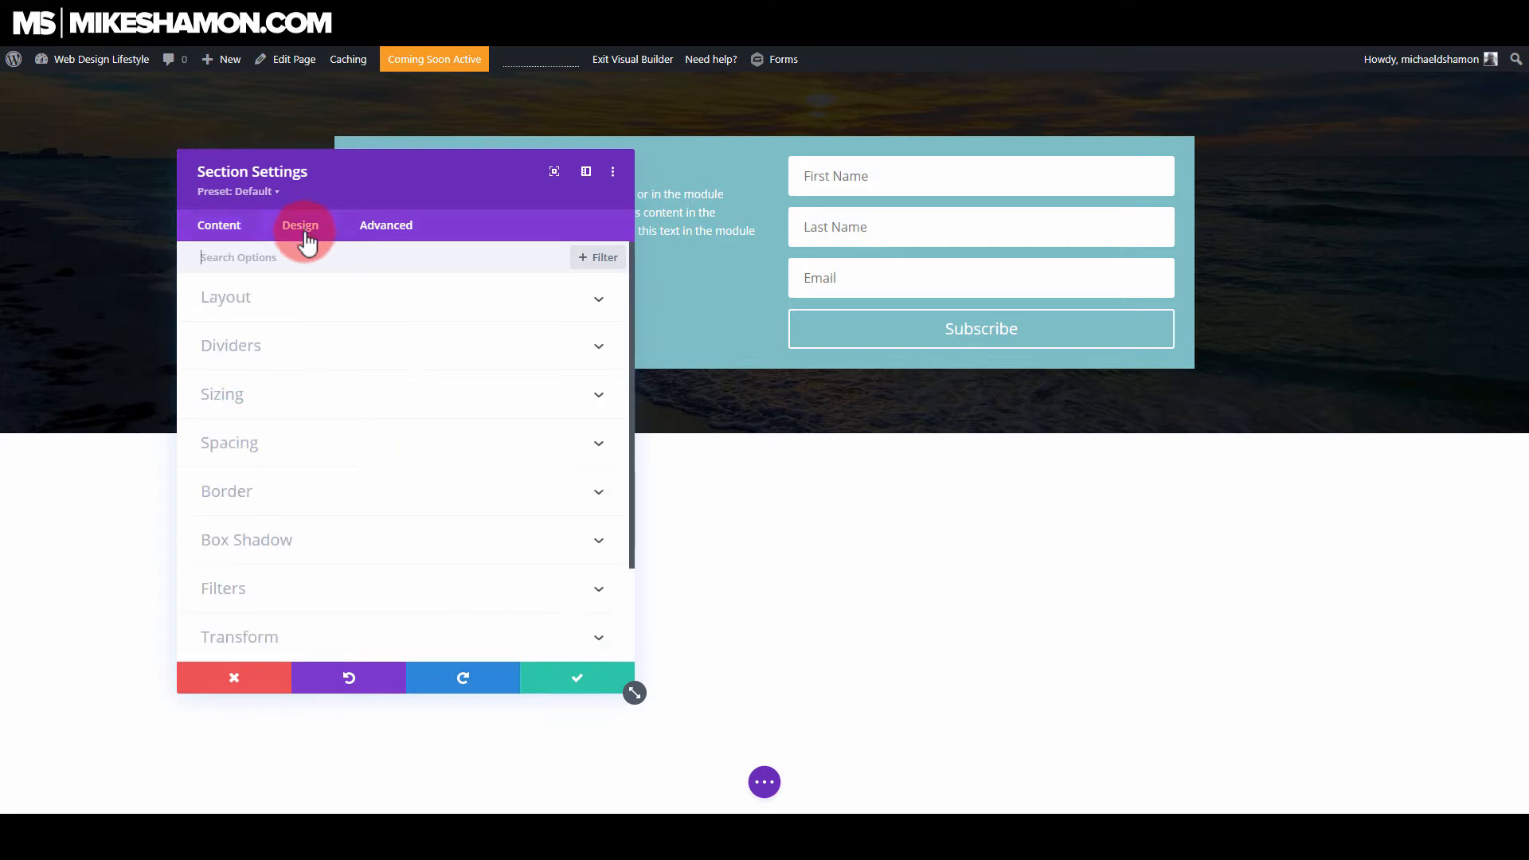
left_click(273, 390)
scroll(358, 358, "down", 2)
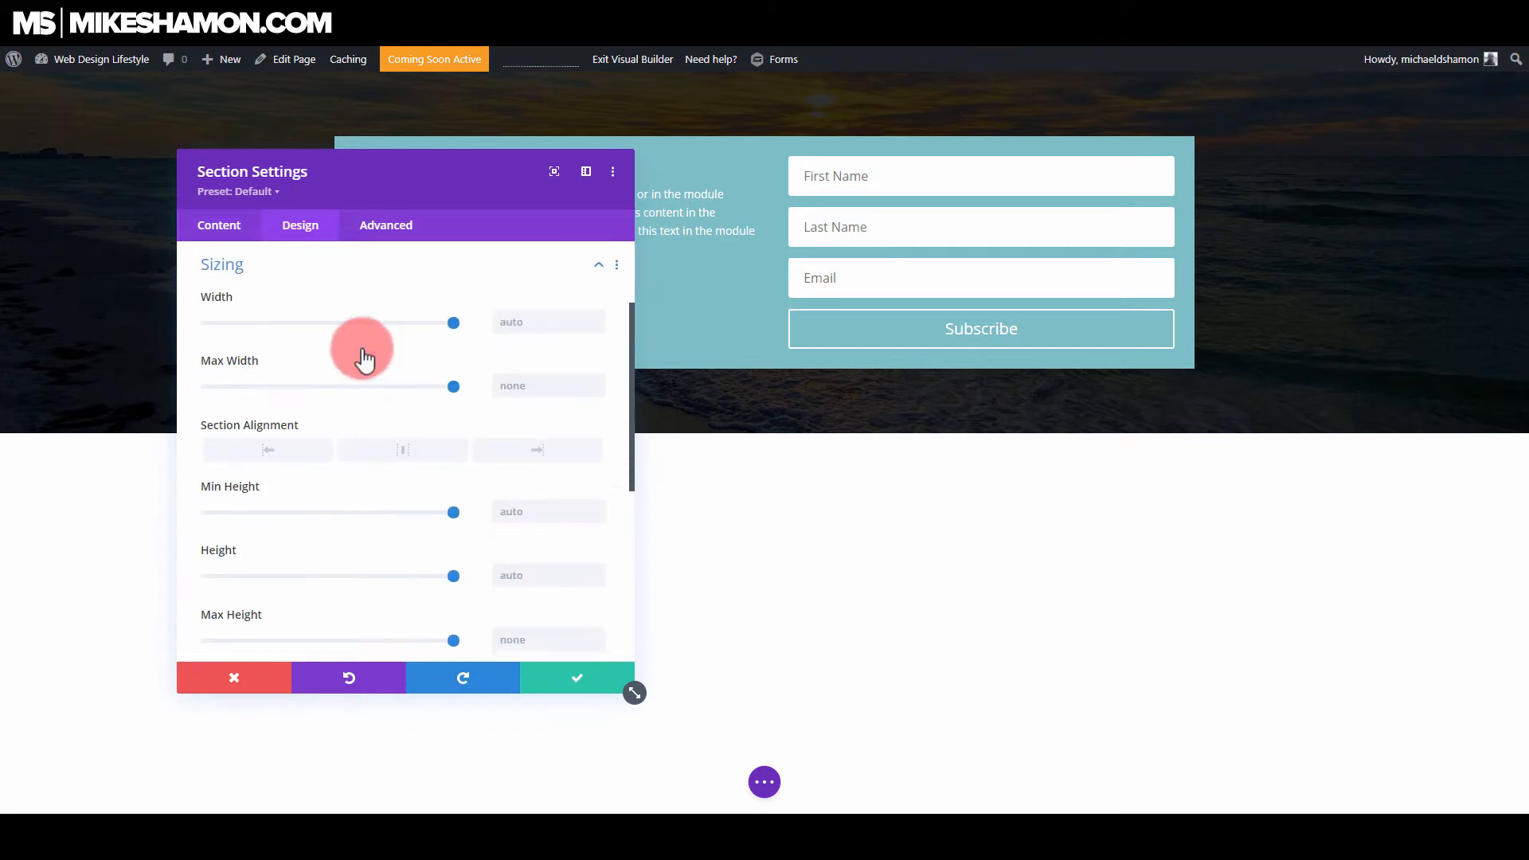
scroll(290, 366, "down", 2)
left_click(525, 379)
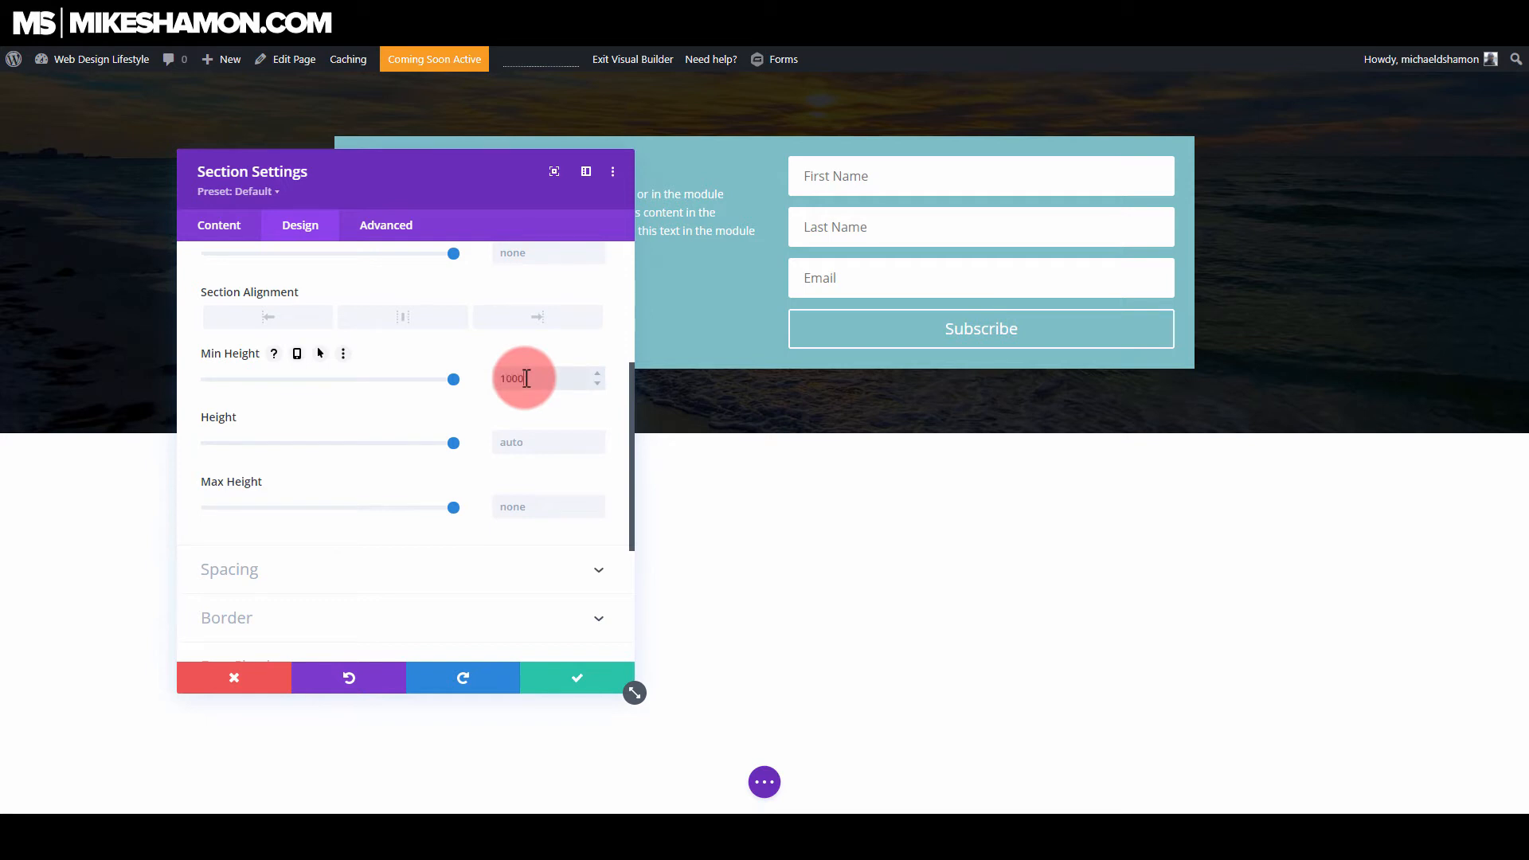
type("1000")
left_click(579, 681)
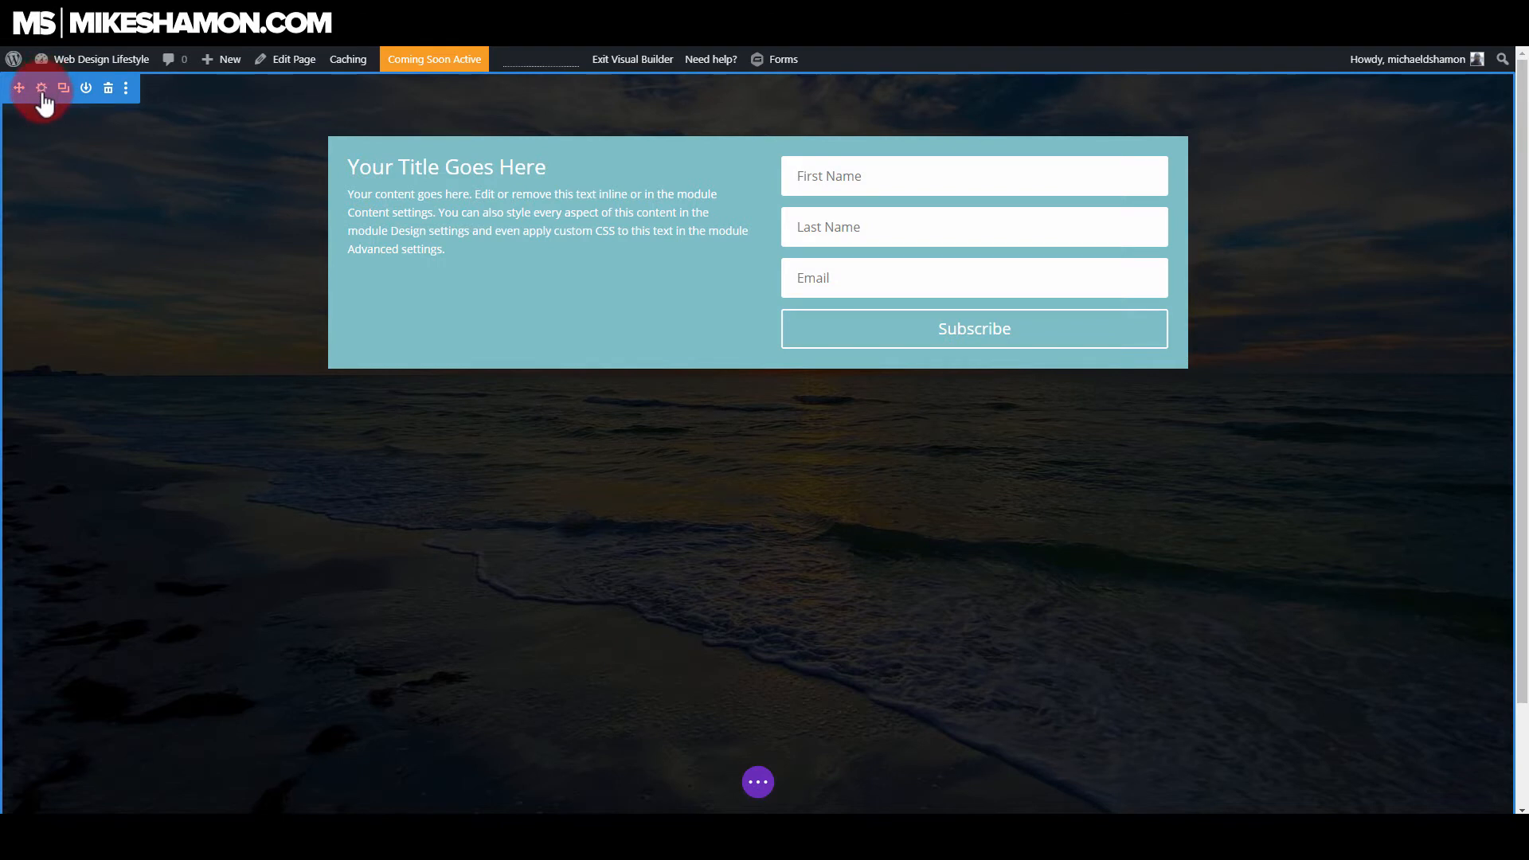
- Darken the section's background color to rgba(0,0,0,0.89) and save the section settings
left_click(42, 88)
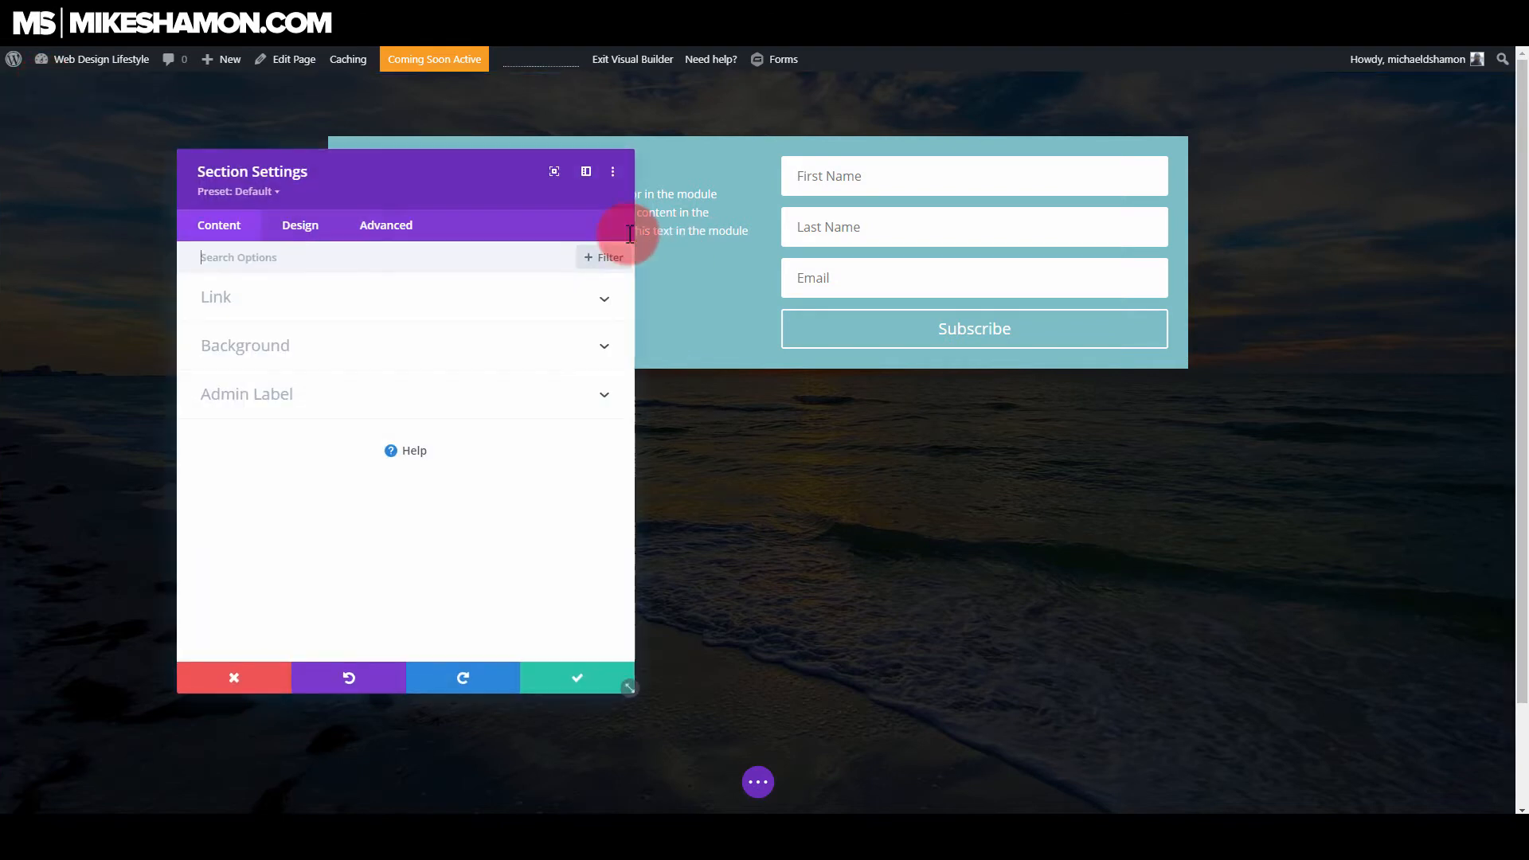
left_click(249, 348)
left_click(293, 416)
left_click_drag(593, 420, 588, 388)
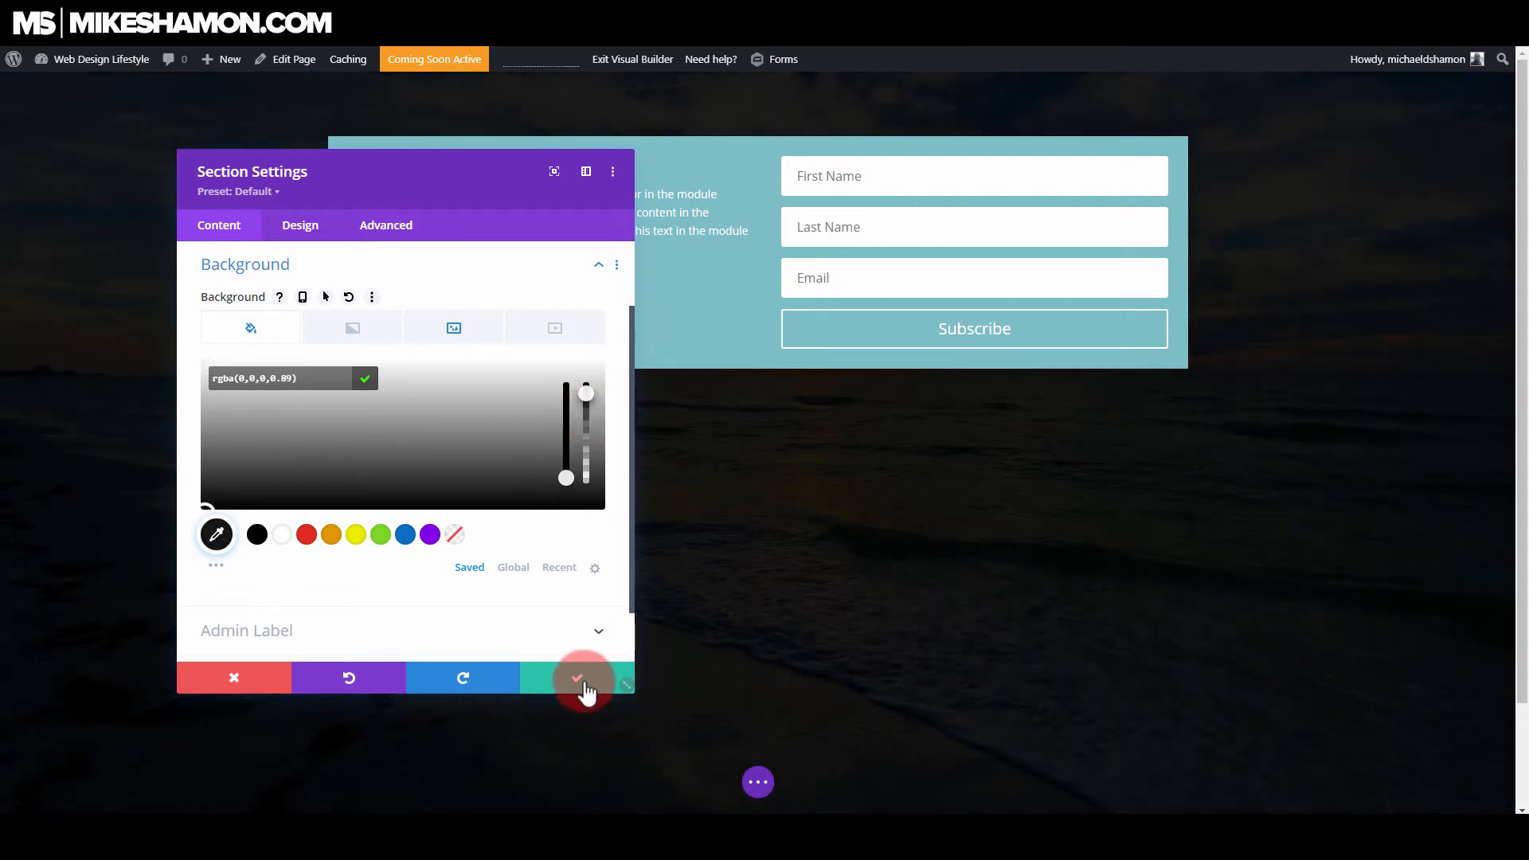
left_click(579, 681)
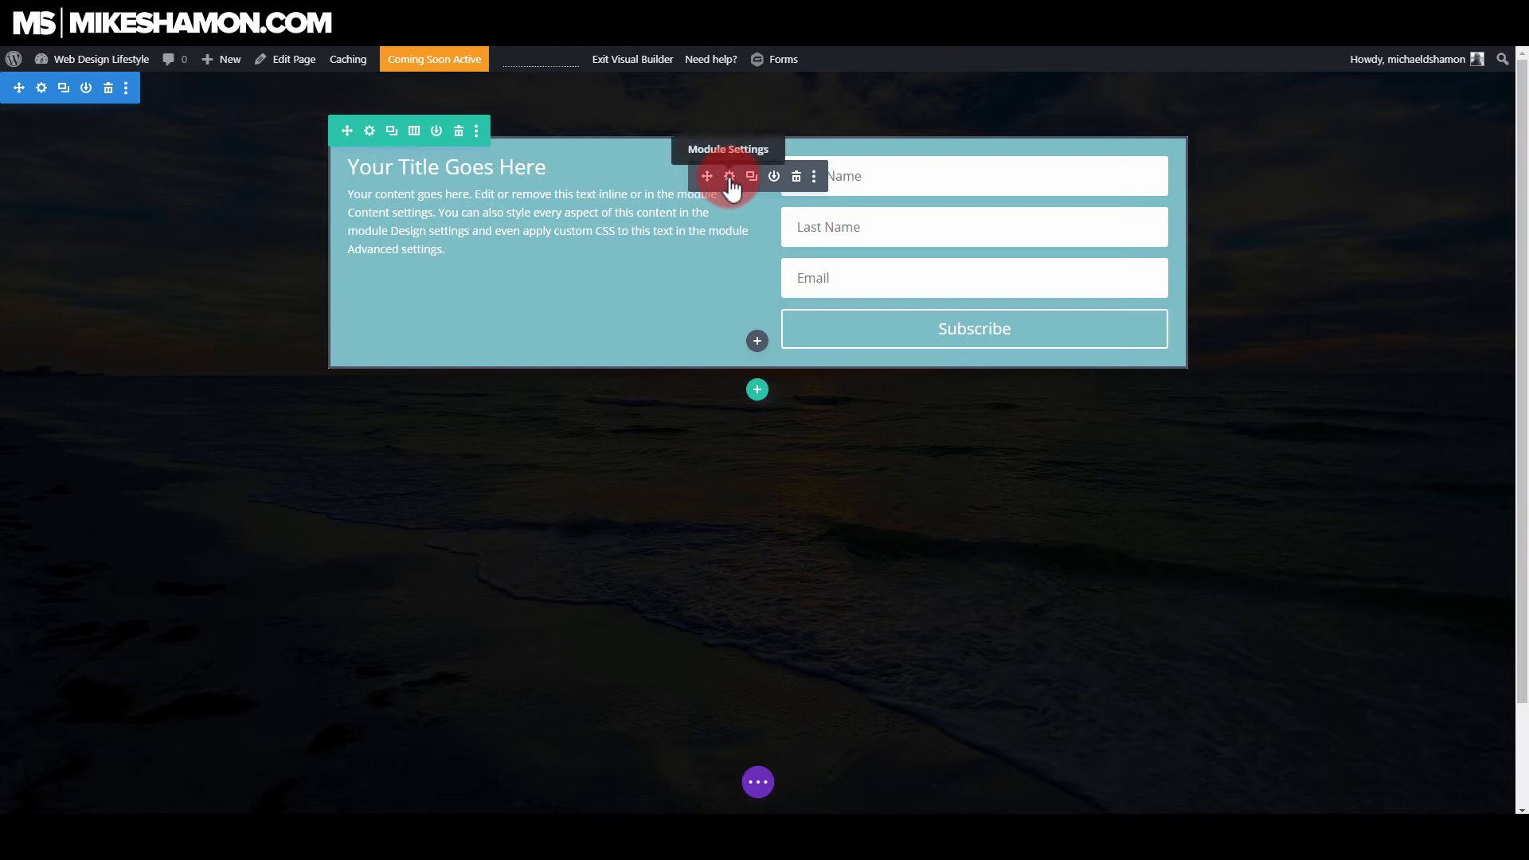
- Clear the placeholder title and body text of the Email Optin module
left_click(729, 176)
double_click(313, 357)
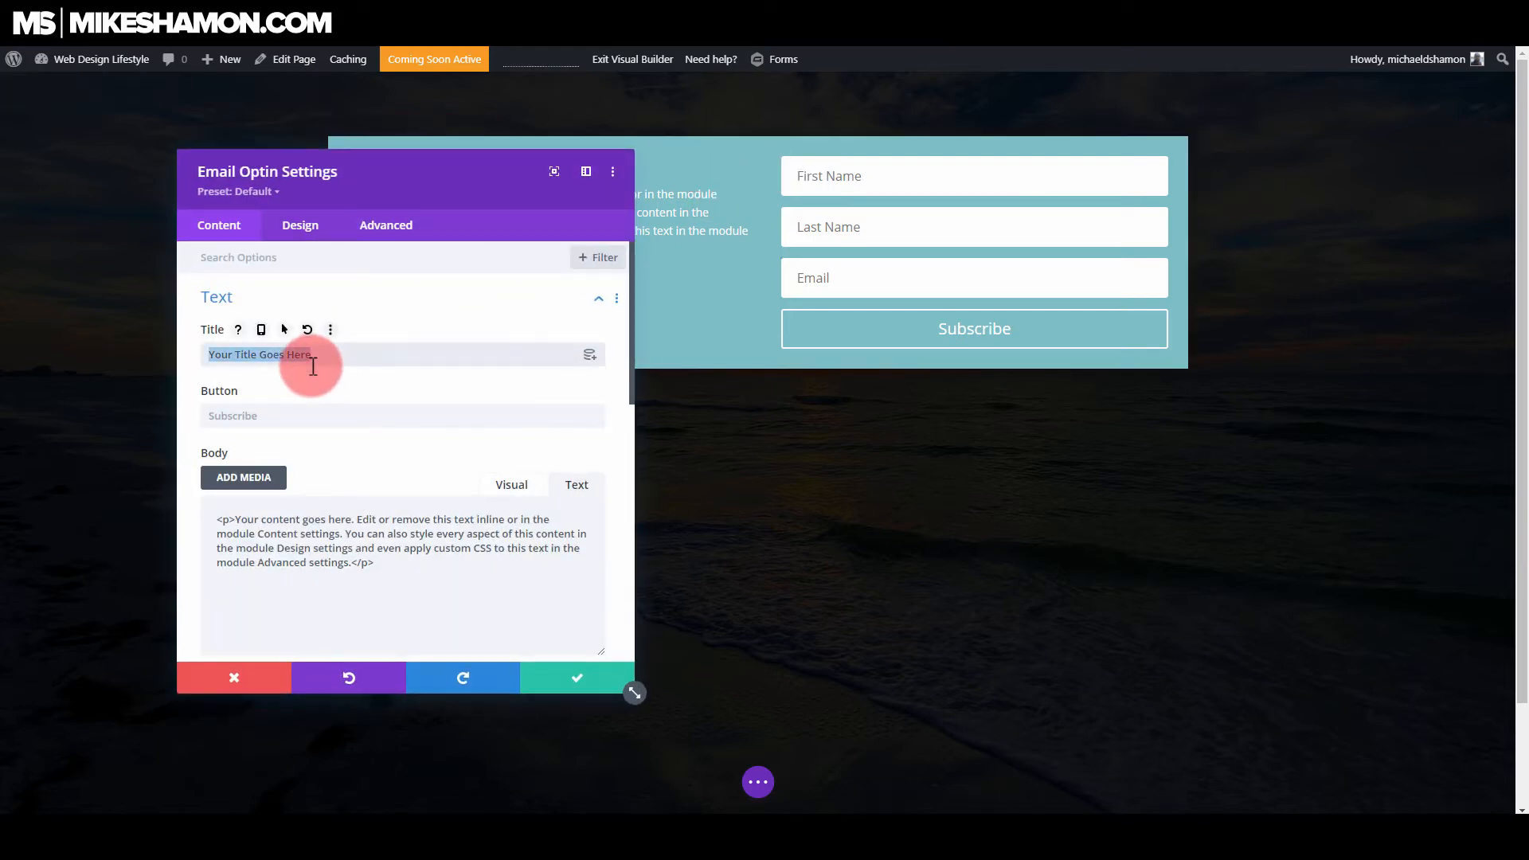
key("BackSpace")
left_click(409, 584)
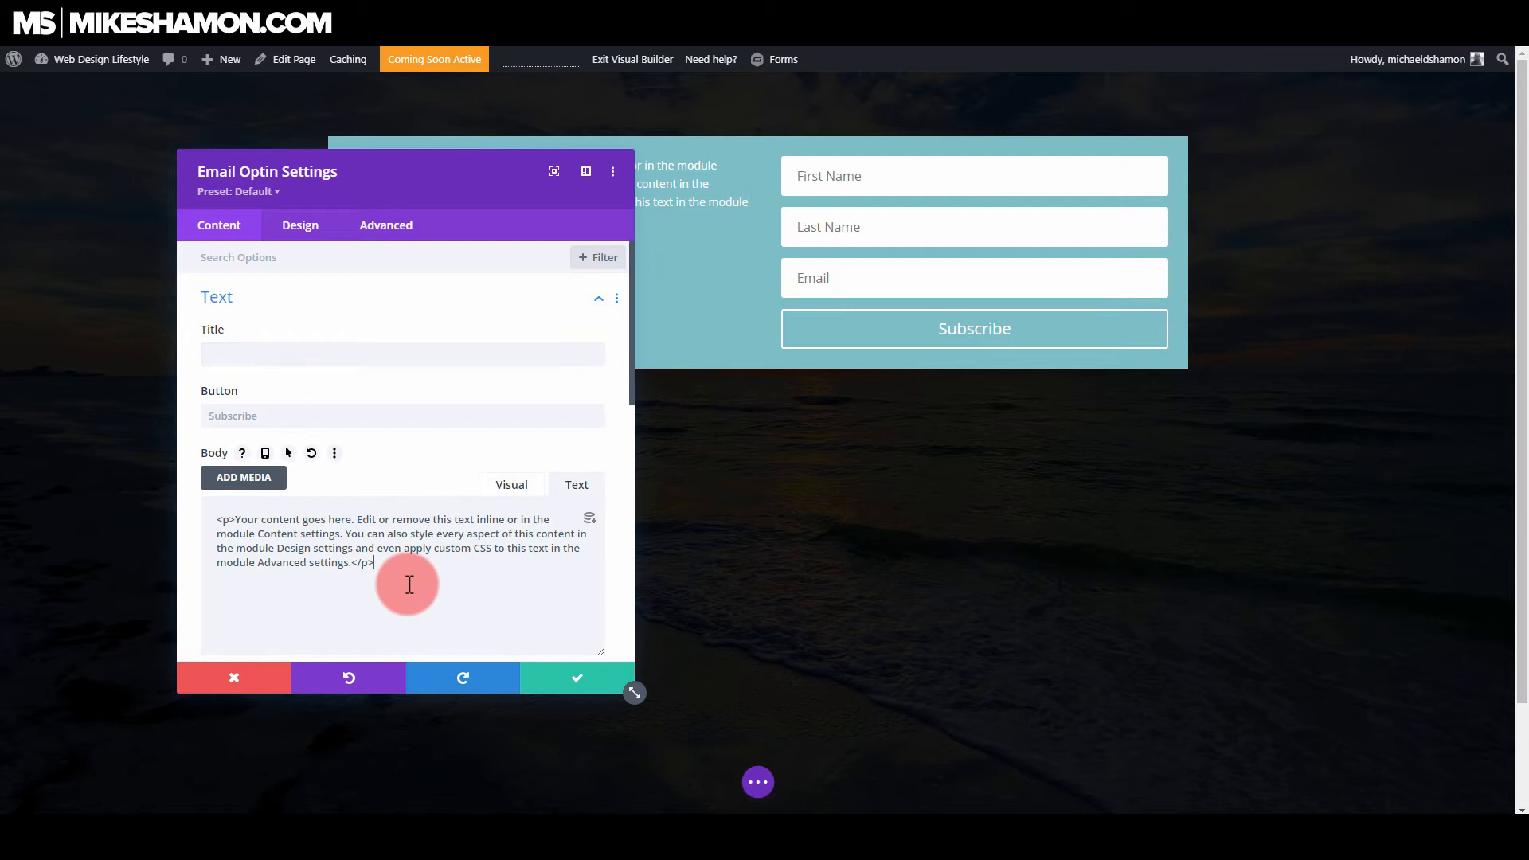
key("ctrl+a")
key("BackSpace")
- Set the Email Optin module's layout to Body On Top, Form On Bottom, keeping the Last Name field full width
left_click_drag(360, 185, 1178, 235)
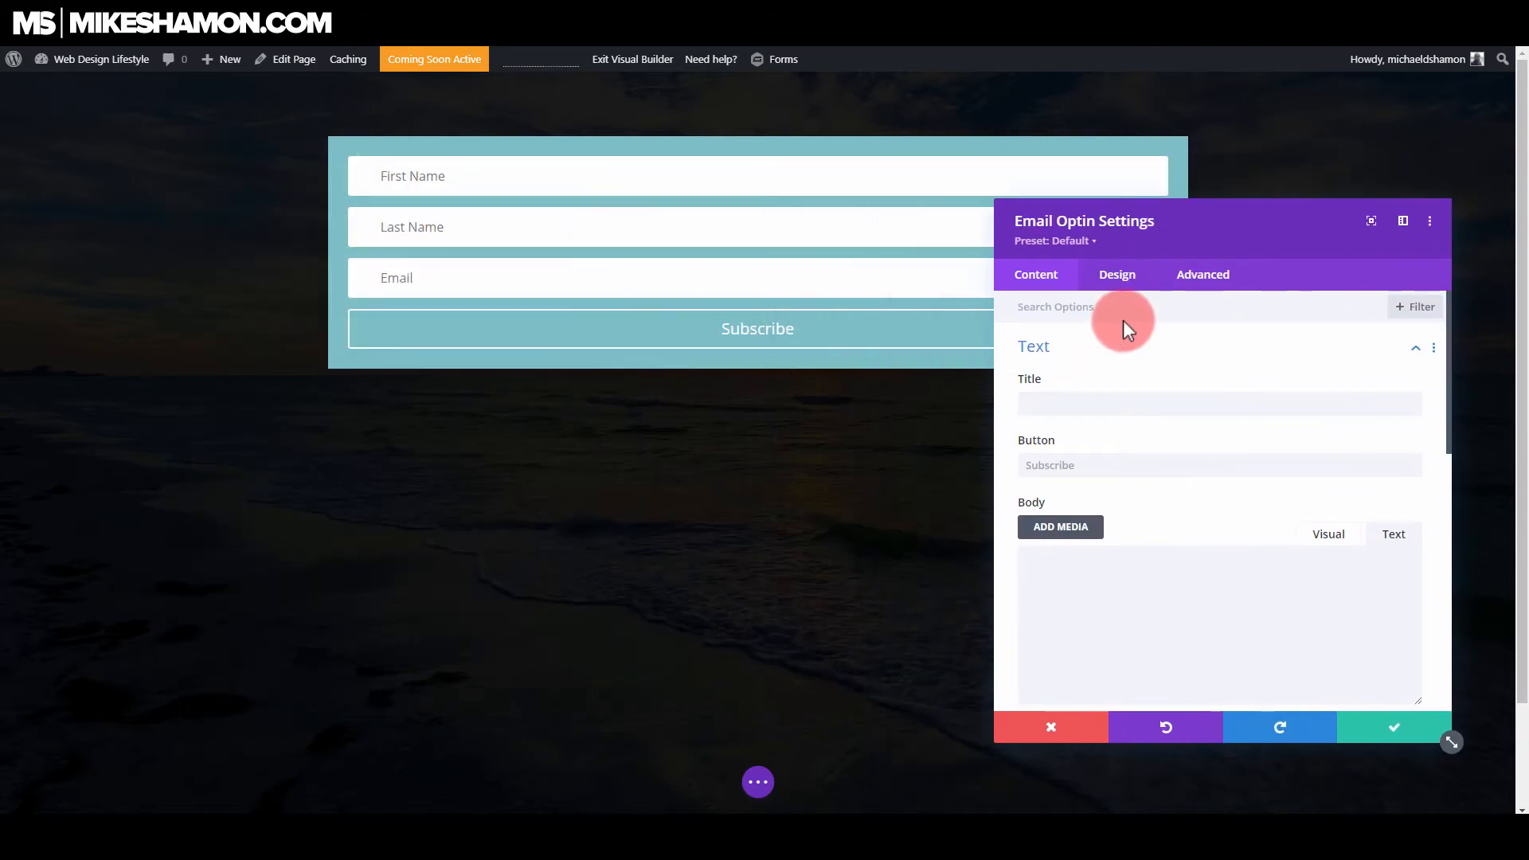
left_click(1113, 351)
left_click(1115, 276)
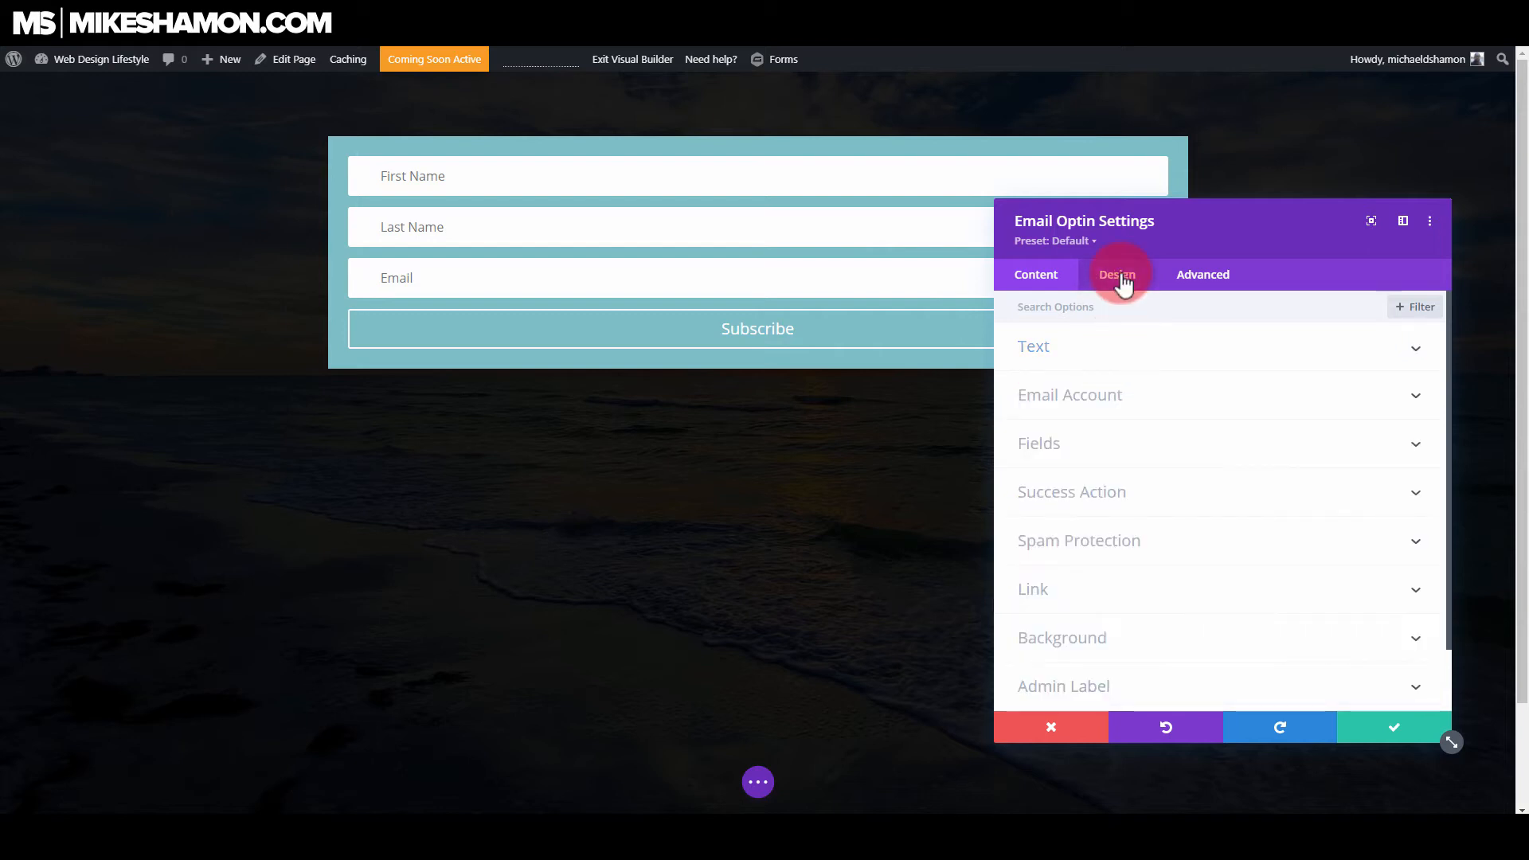
left_click(1092, 354)
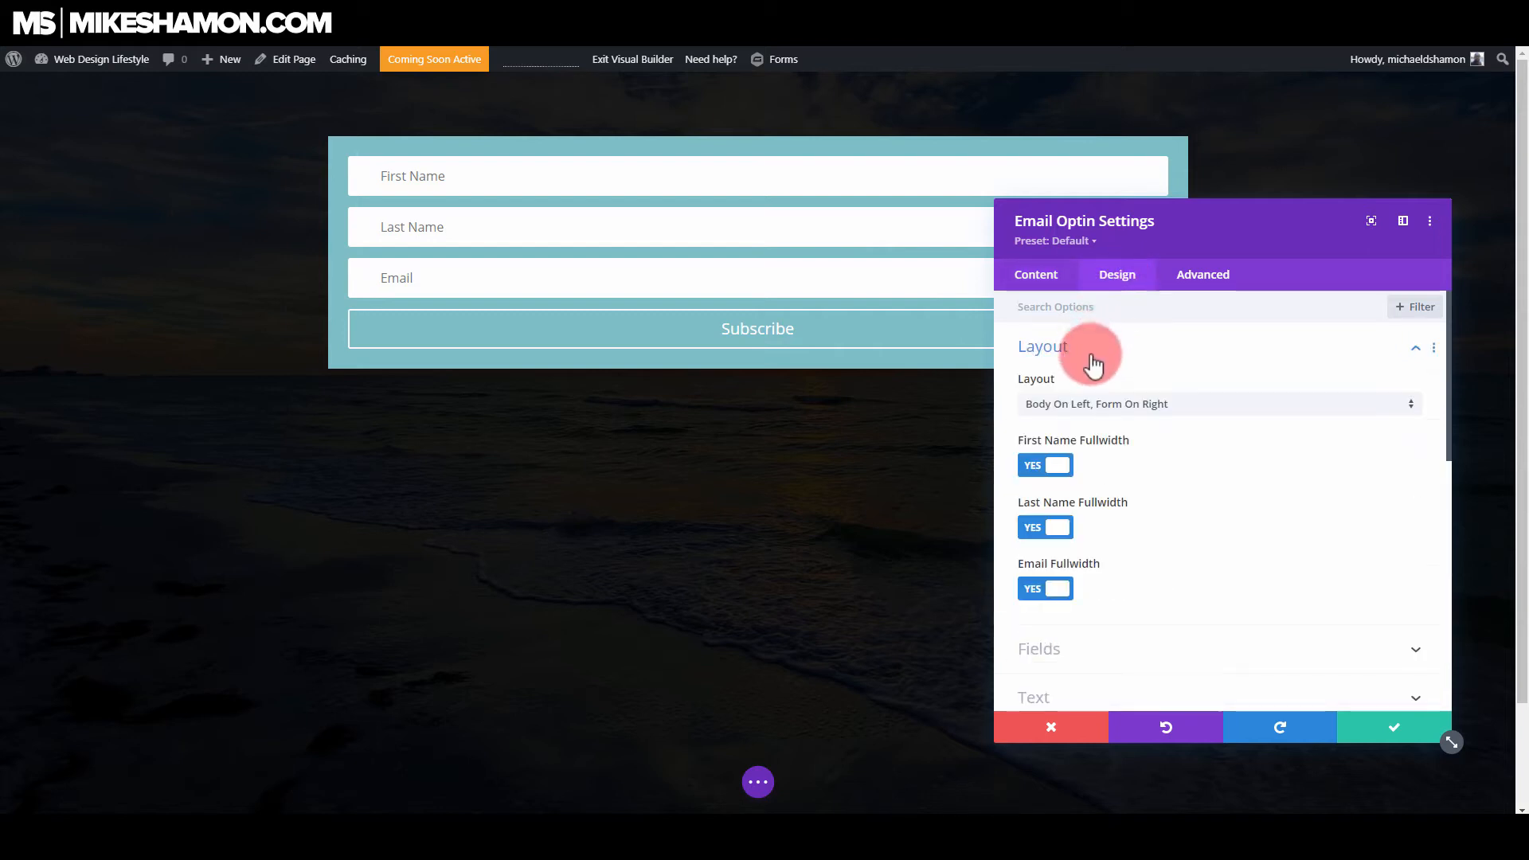
left_click(1096, 419)
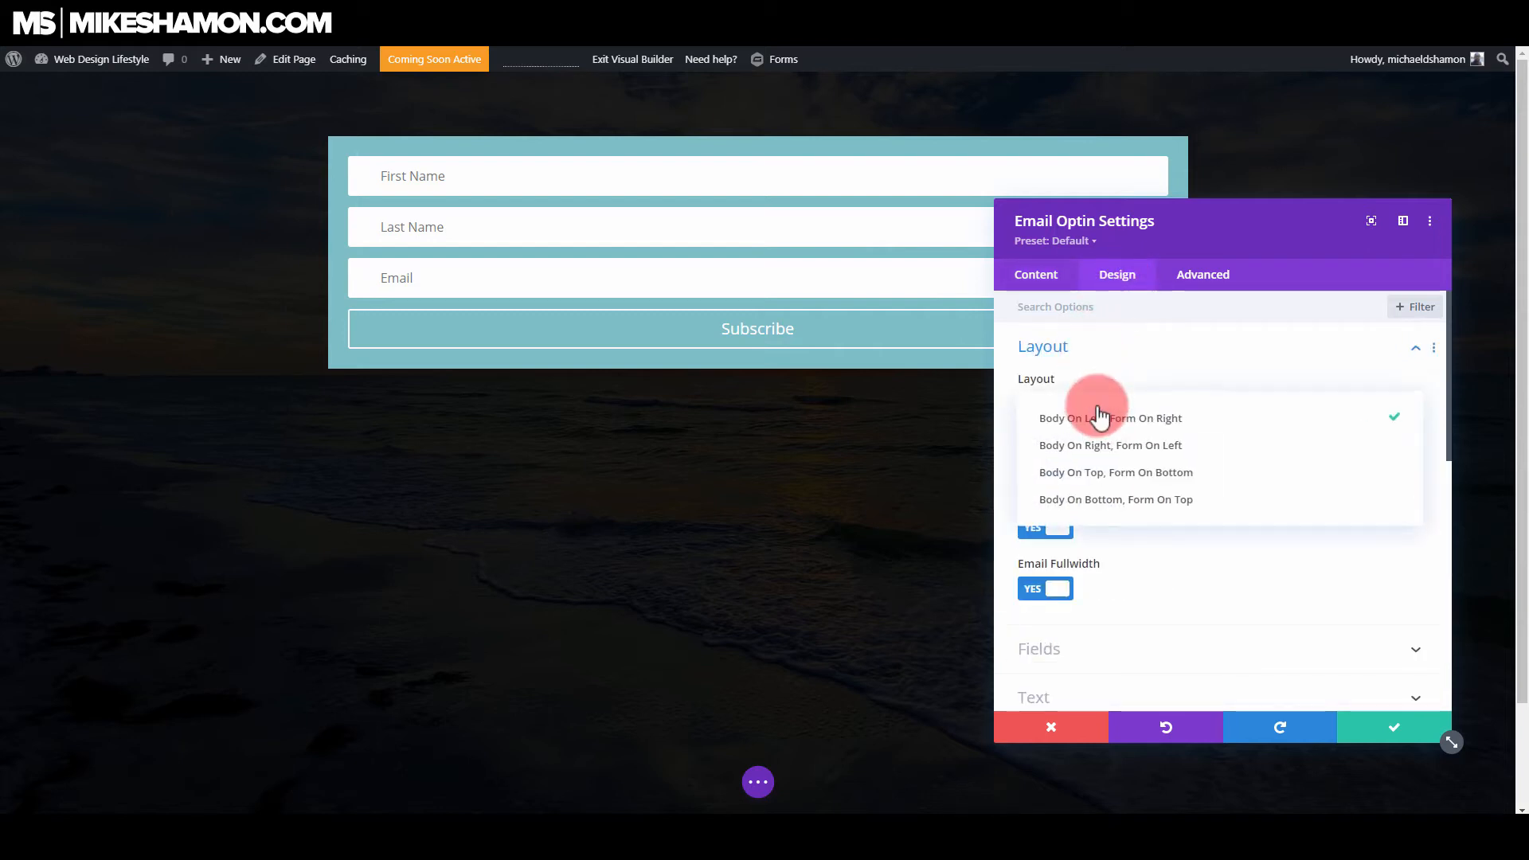
left_click(1163, 482)
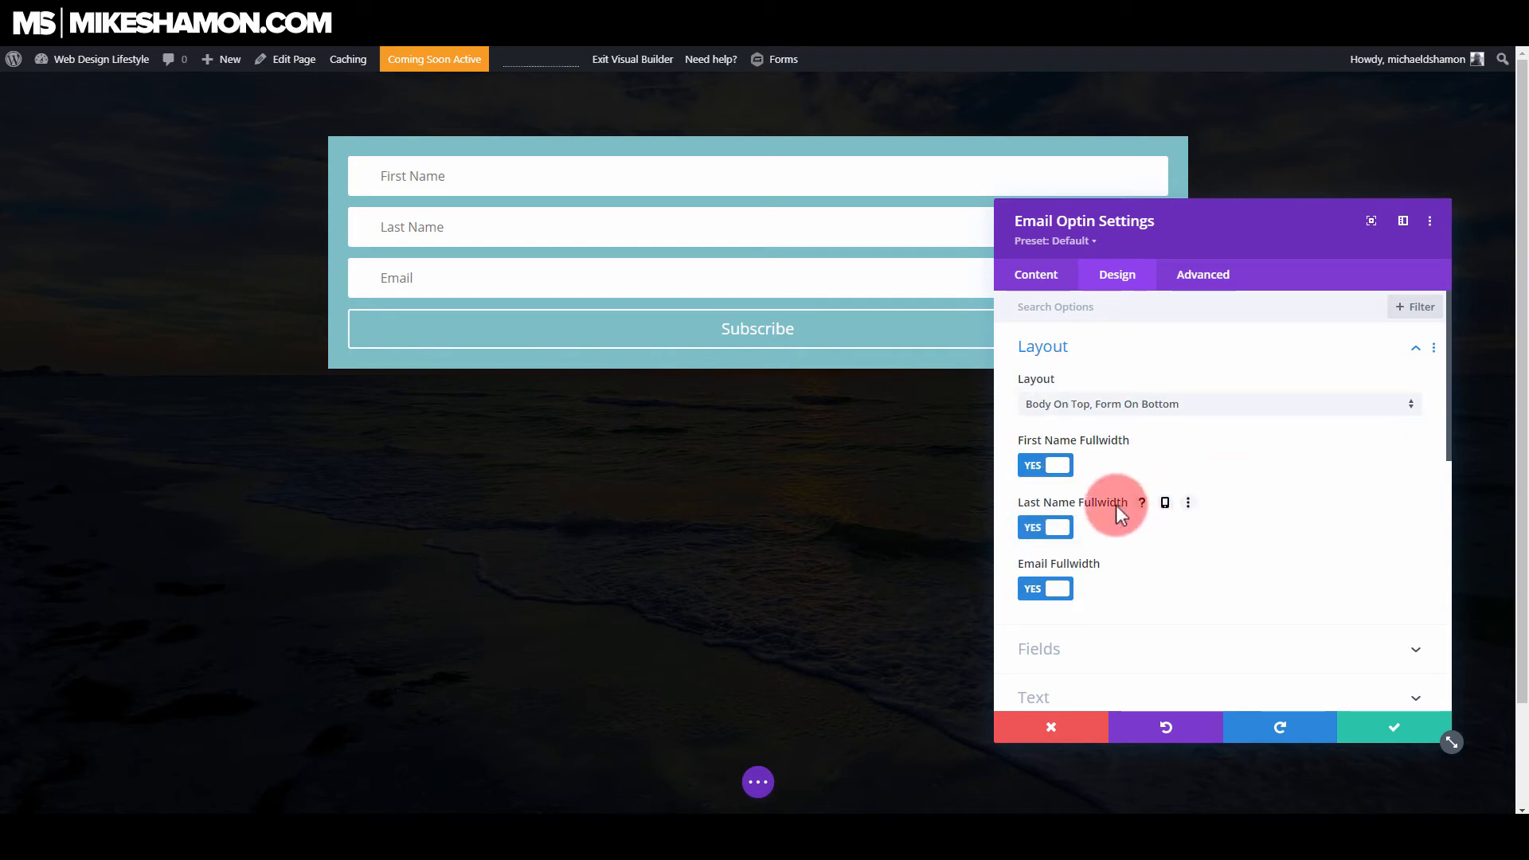
left_click(1055, 530)
left_click(1054, 532)
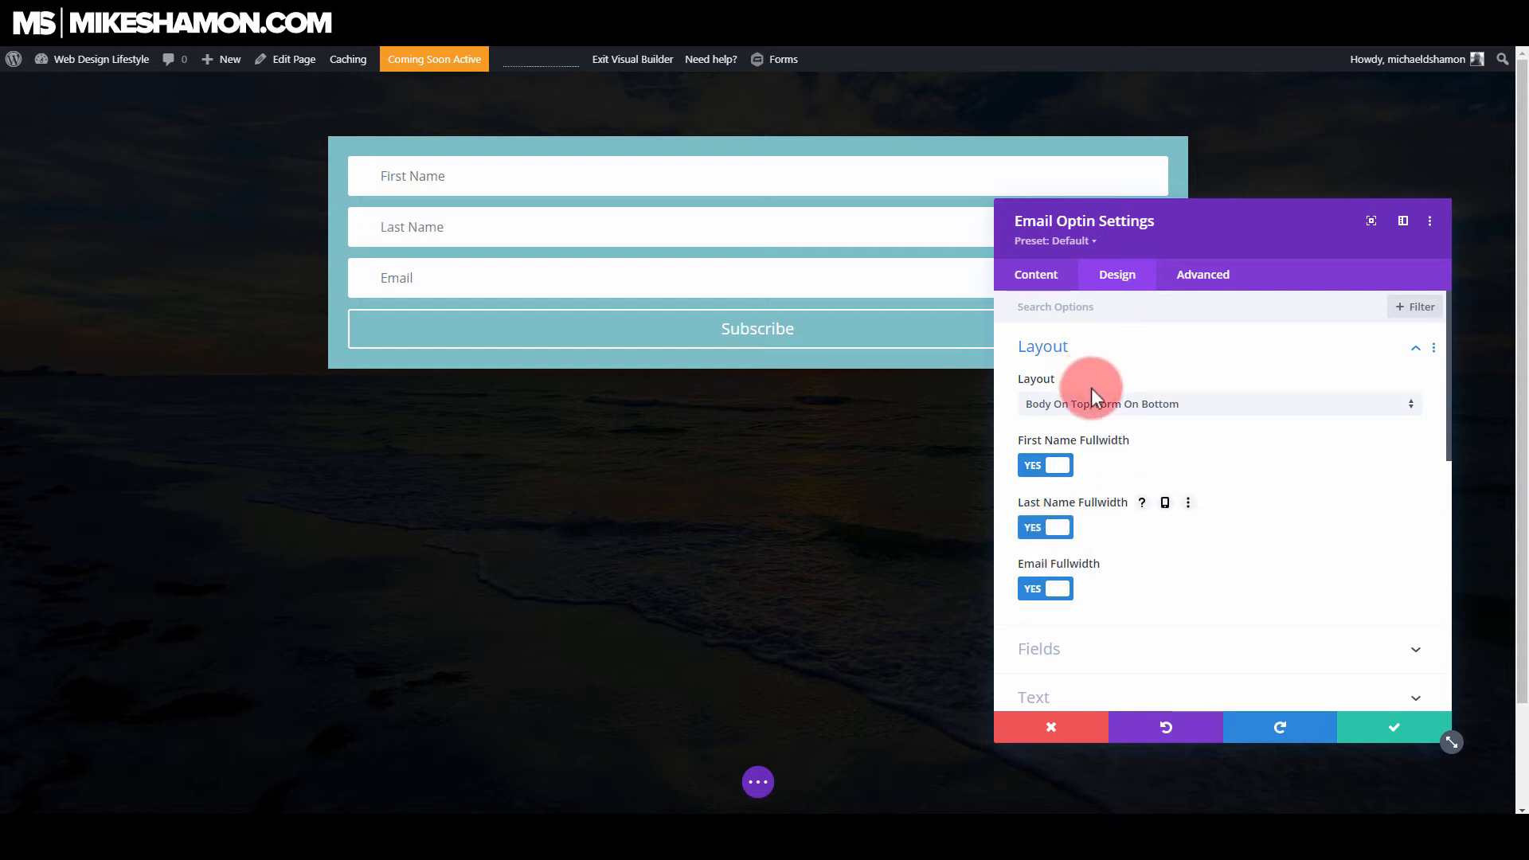
- Set the Email Optin module's email account service provider to GetResponse
left_click(1041, 284)
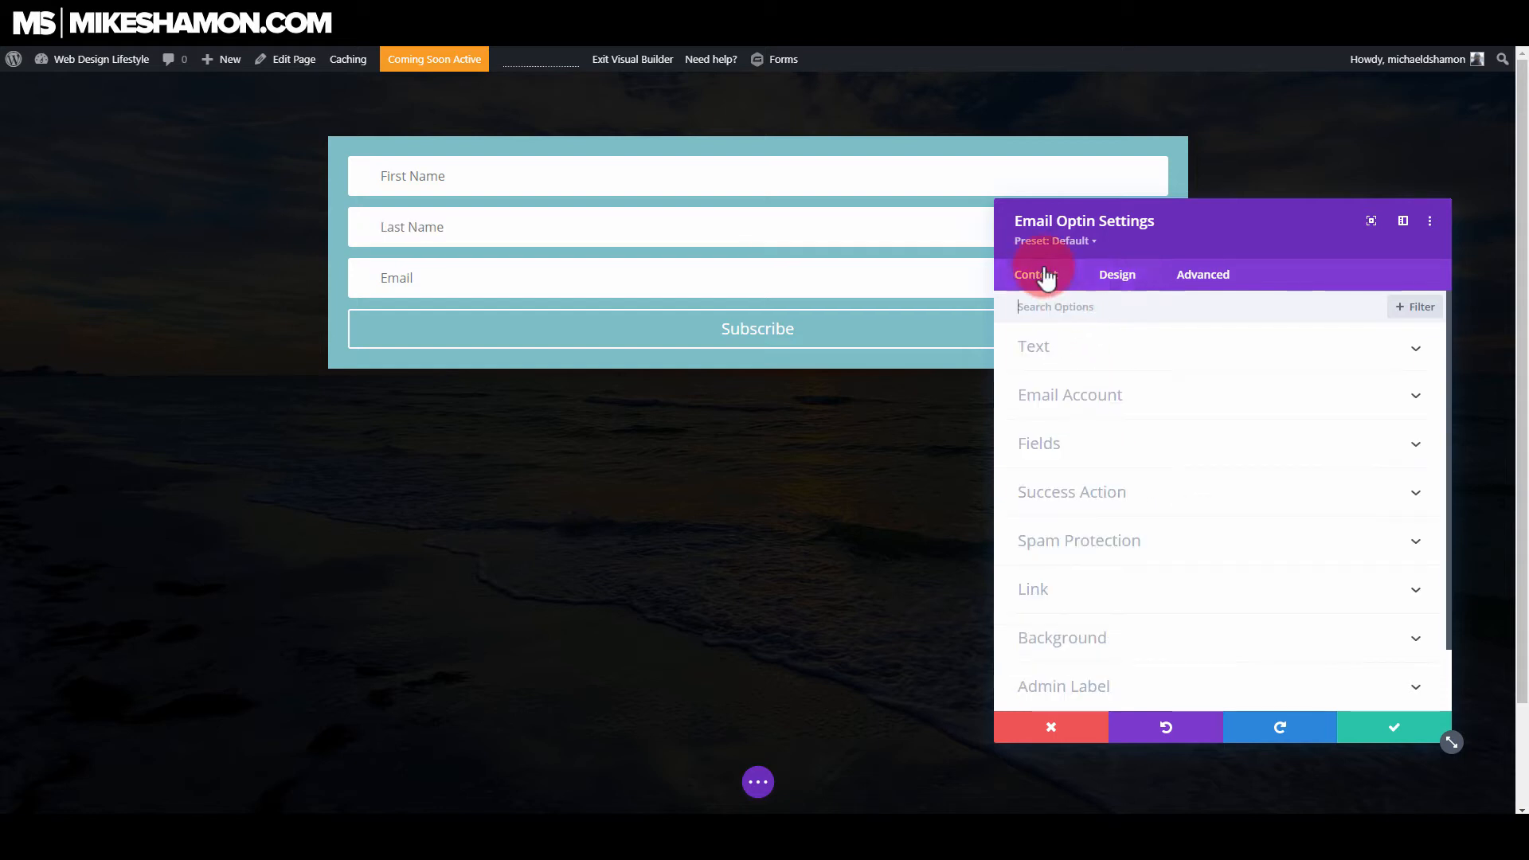
left_click(1136, 407)
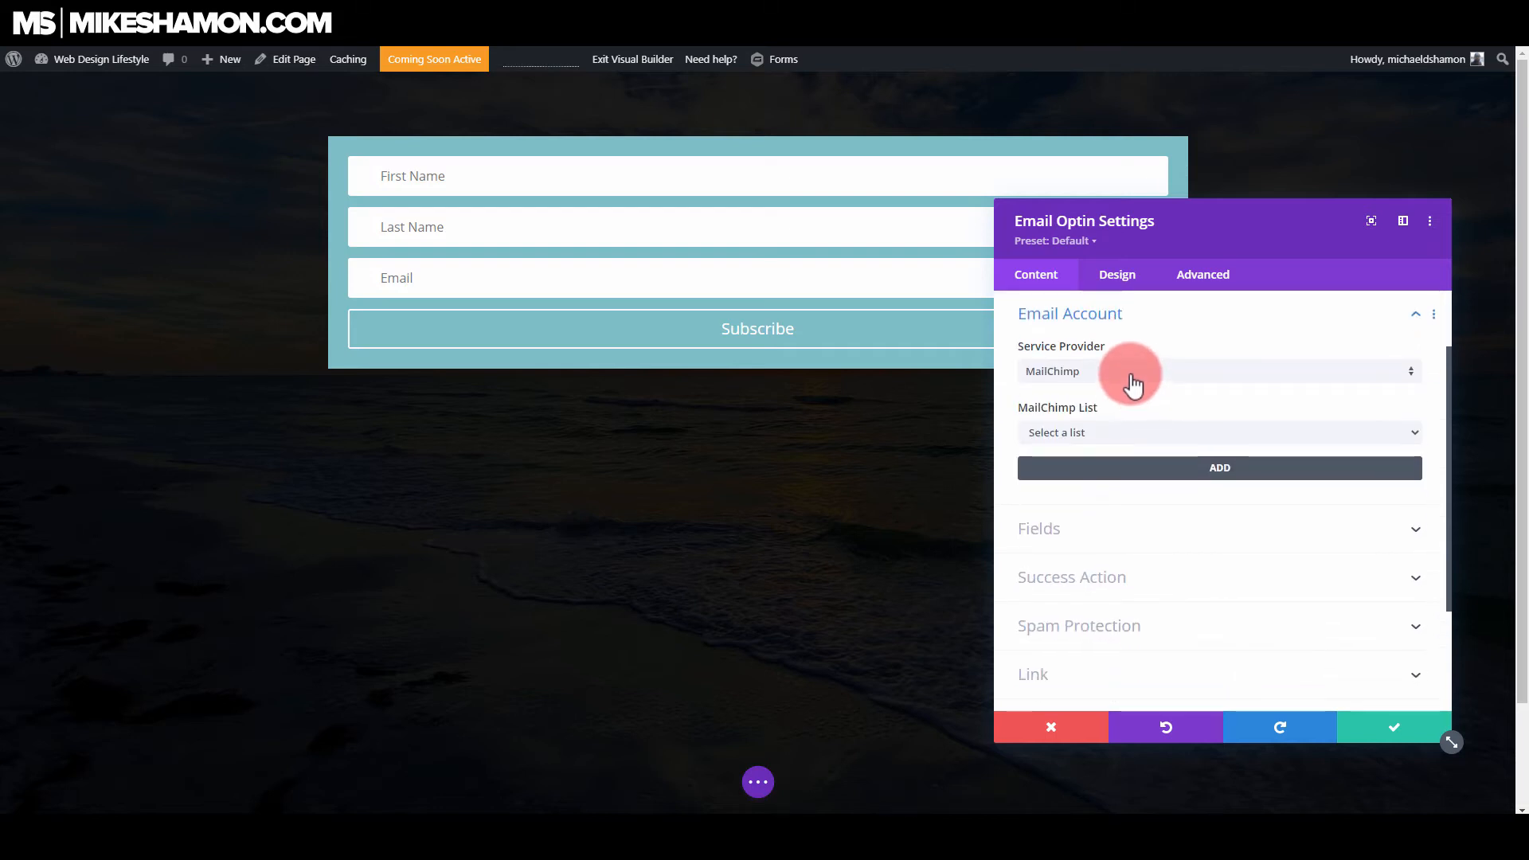
left_click(1133, 385)
left_click(1109, 415)
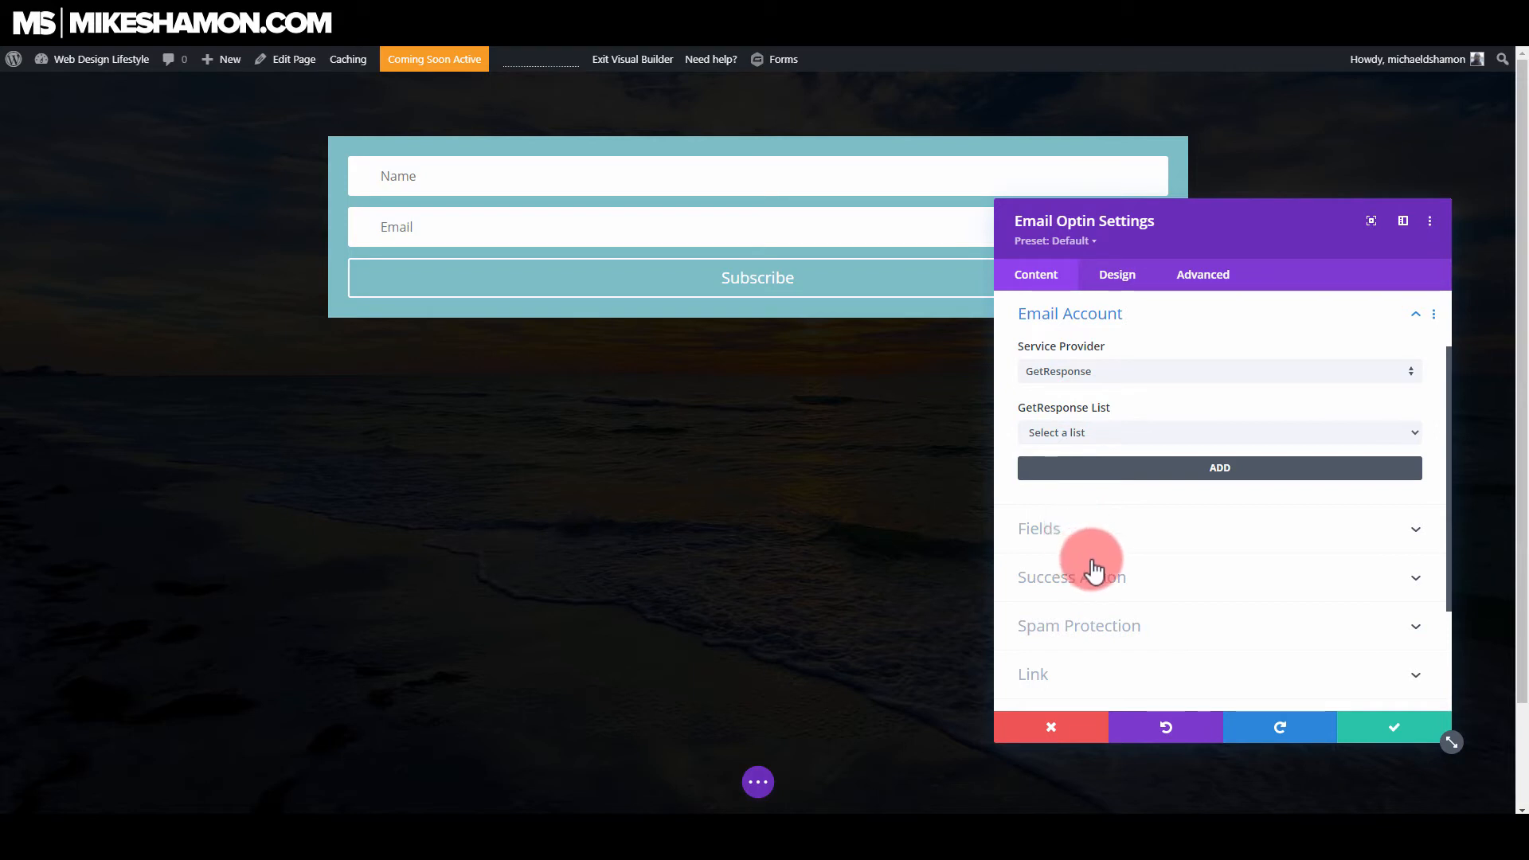
- Set the Email Optin success action to redirect to the custom URL # and save the module settings
left_click(1130, 579)
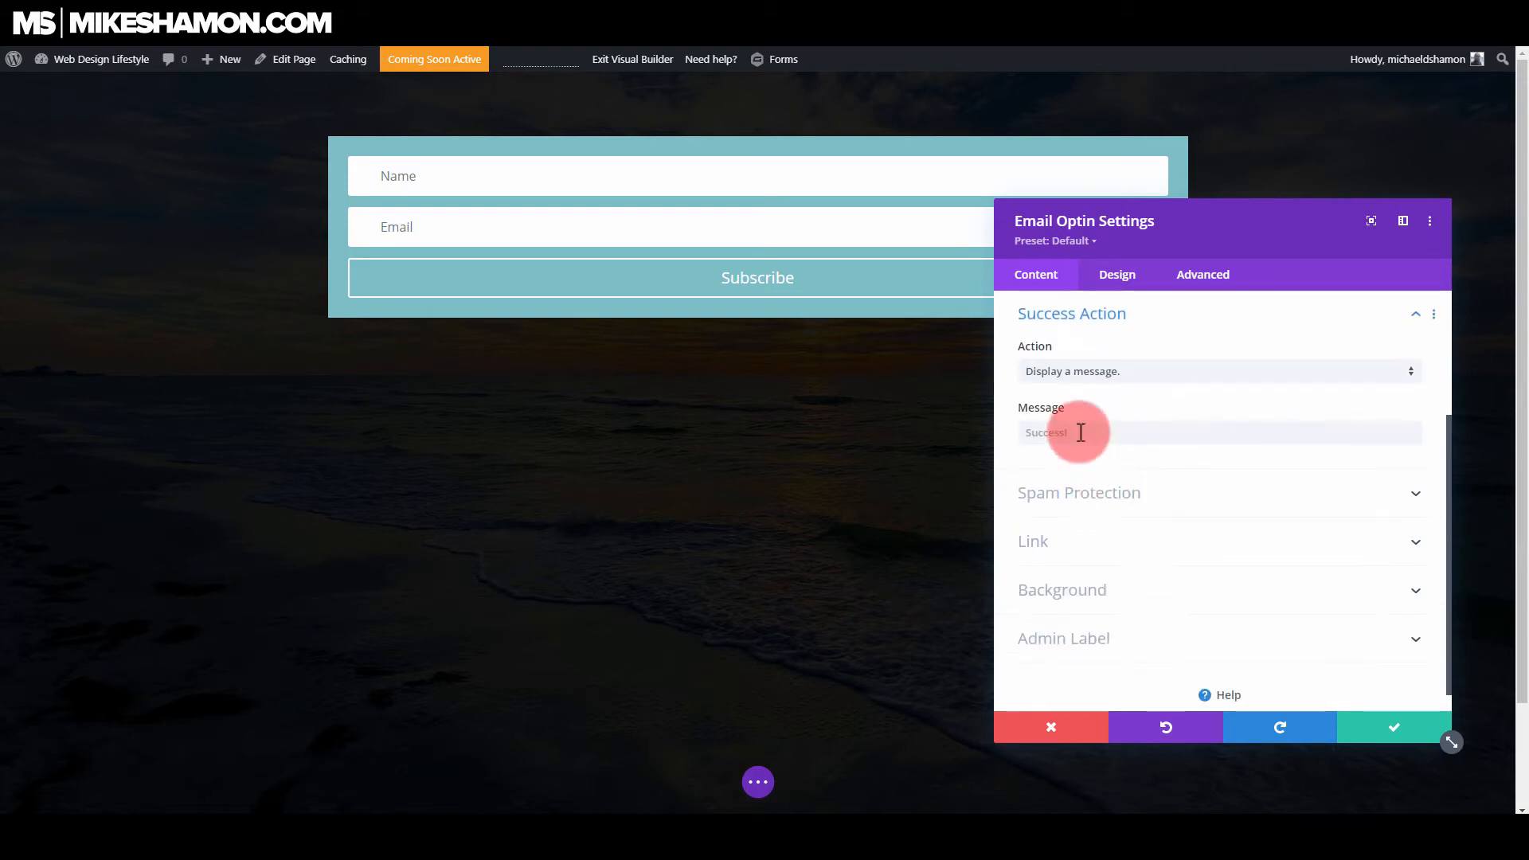
left_click(1155, 373)
left_click(1129, 417)
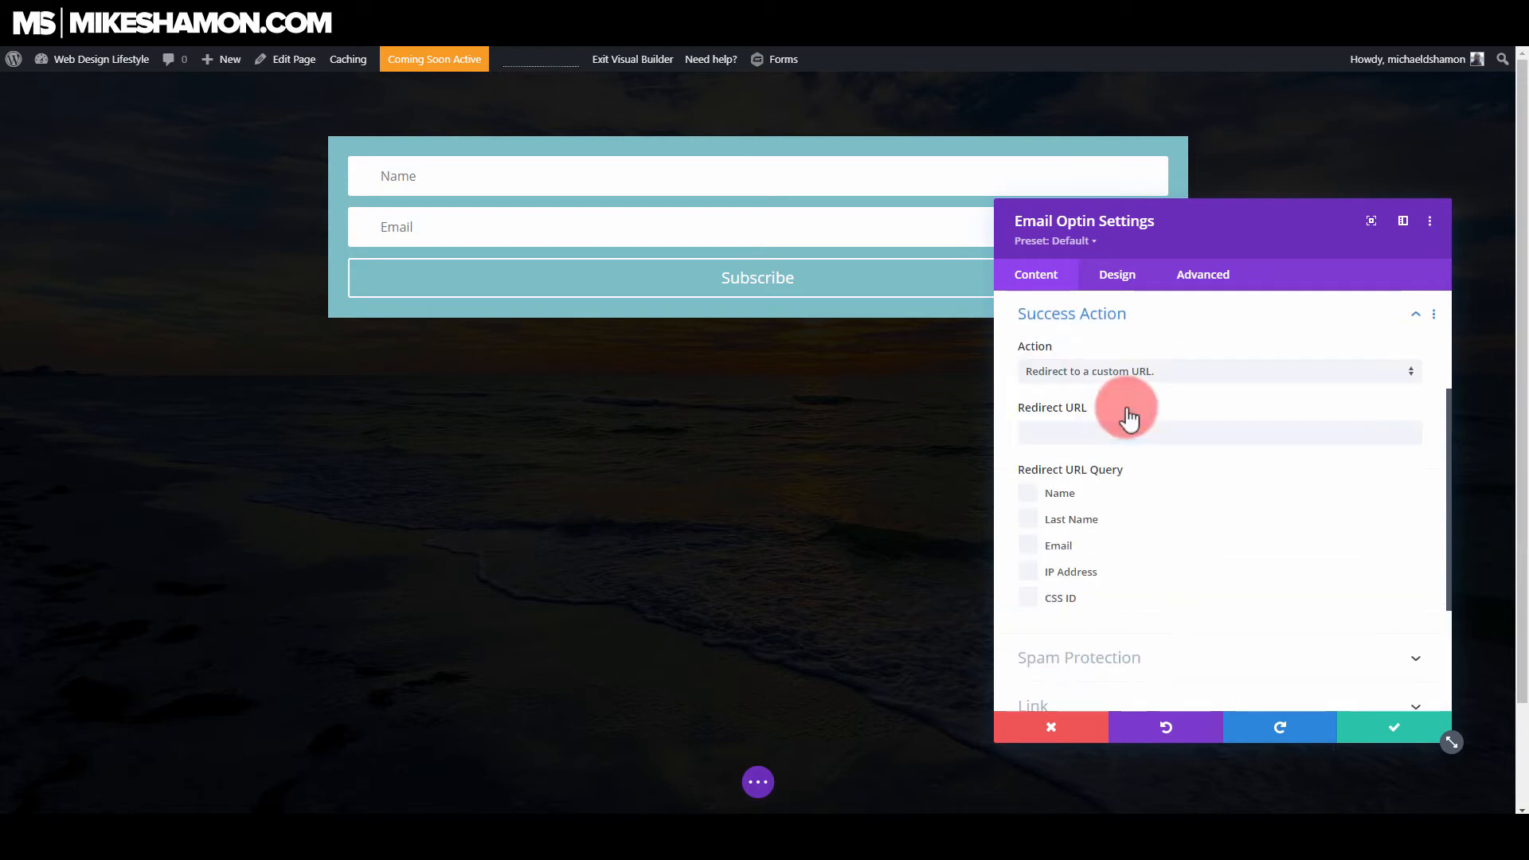
left_click(1064, 436)
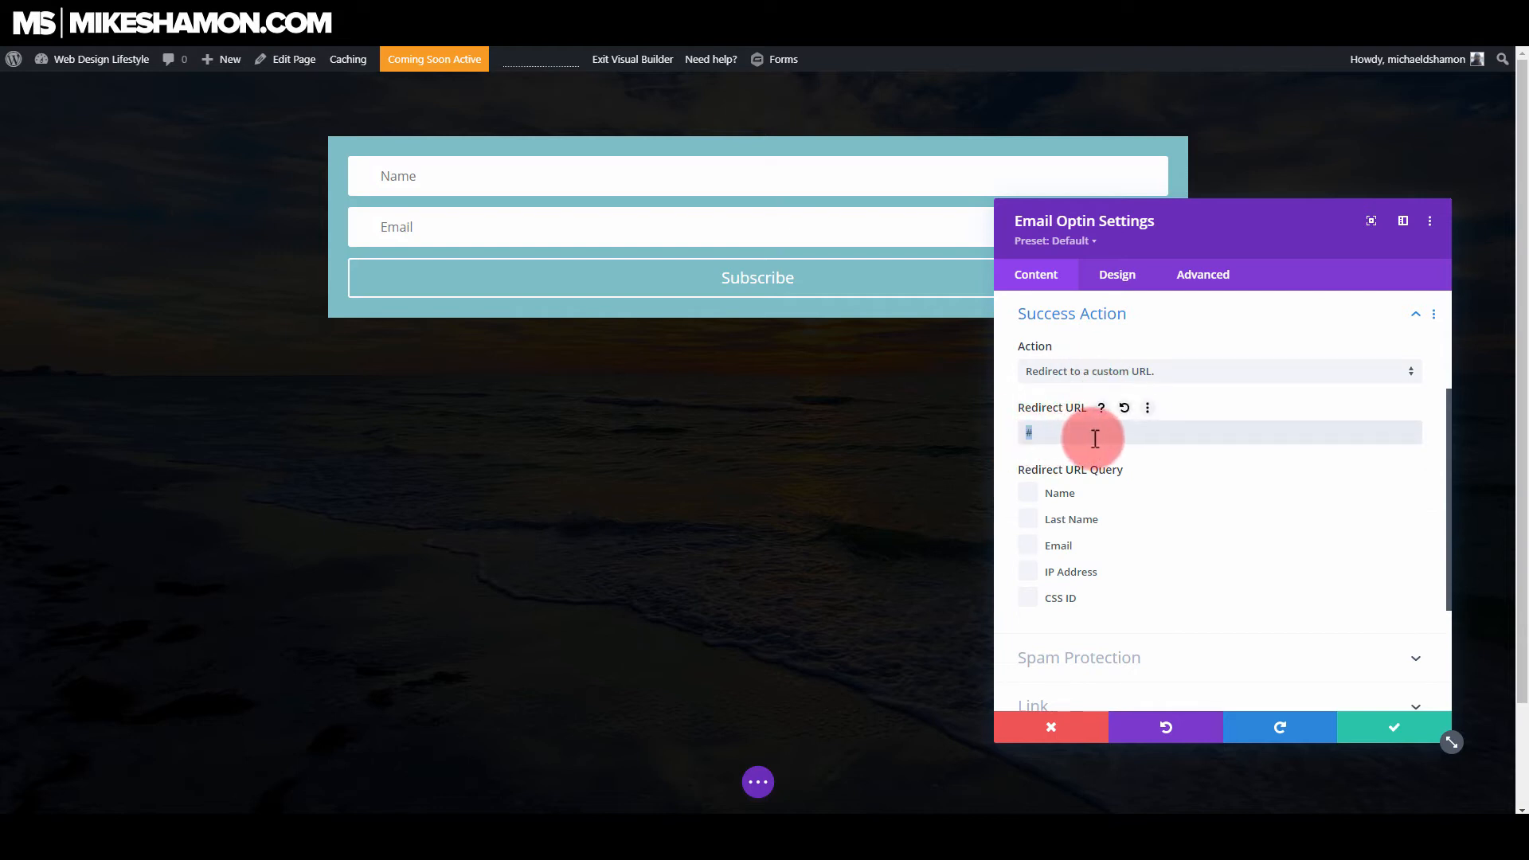
left_click_drag(1071, 434, 991, 427)
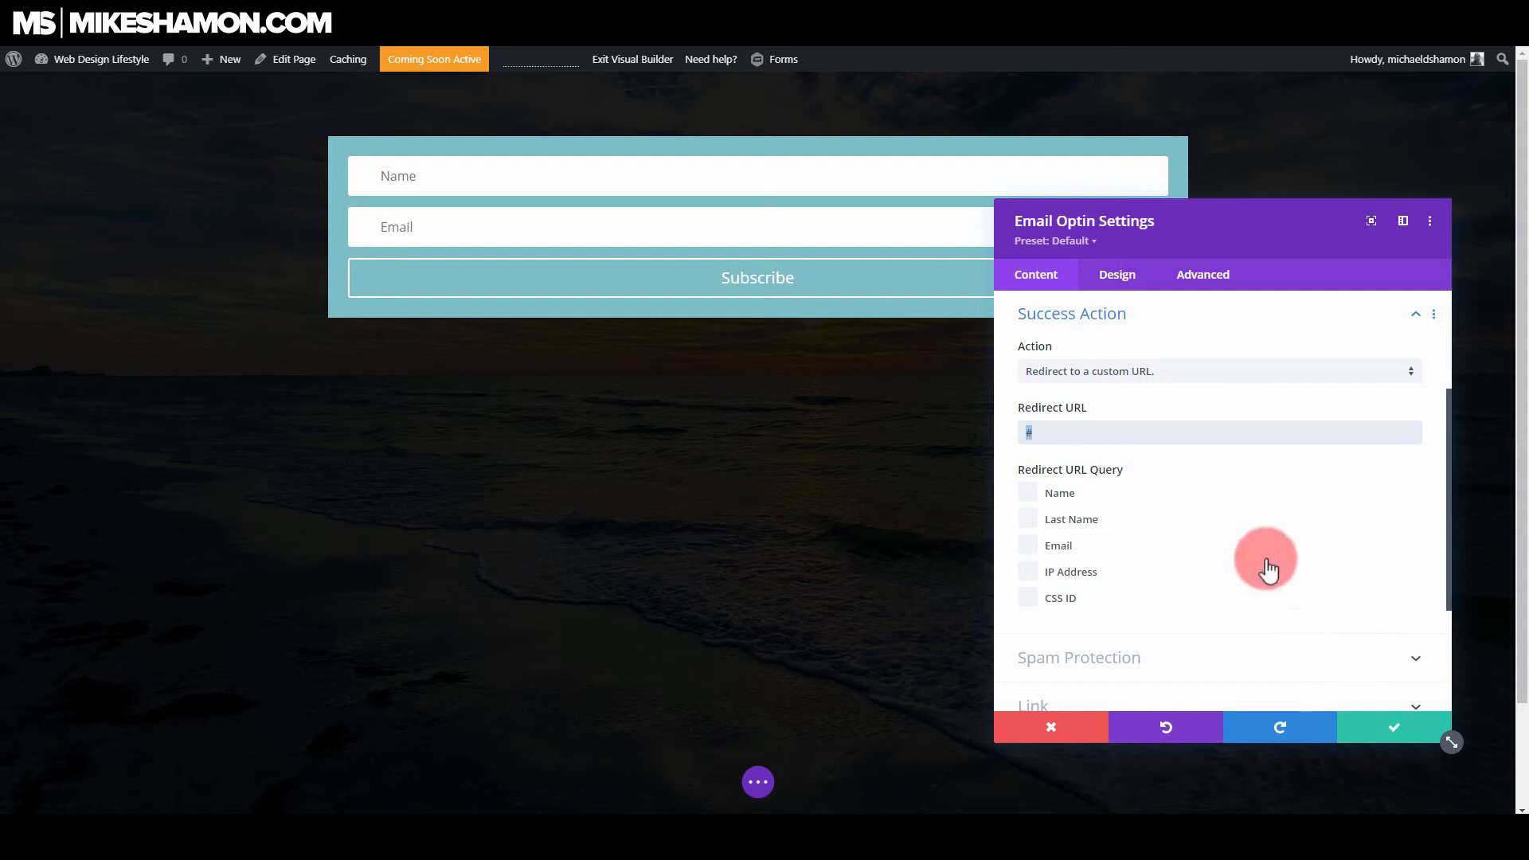
left_click(1362, 729)
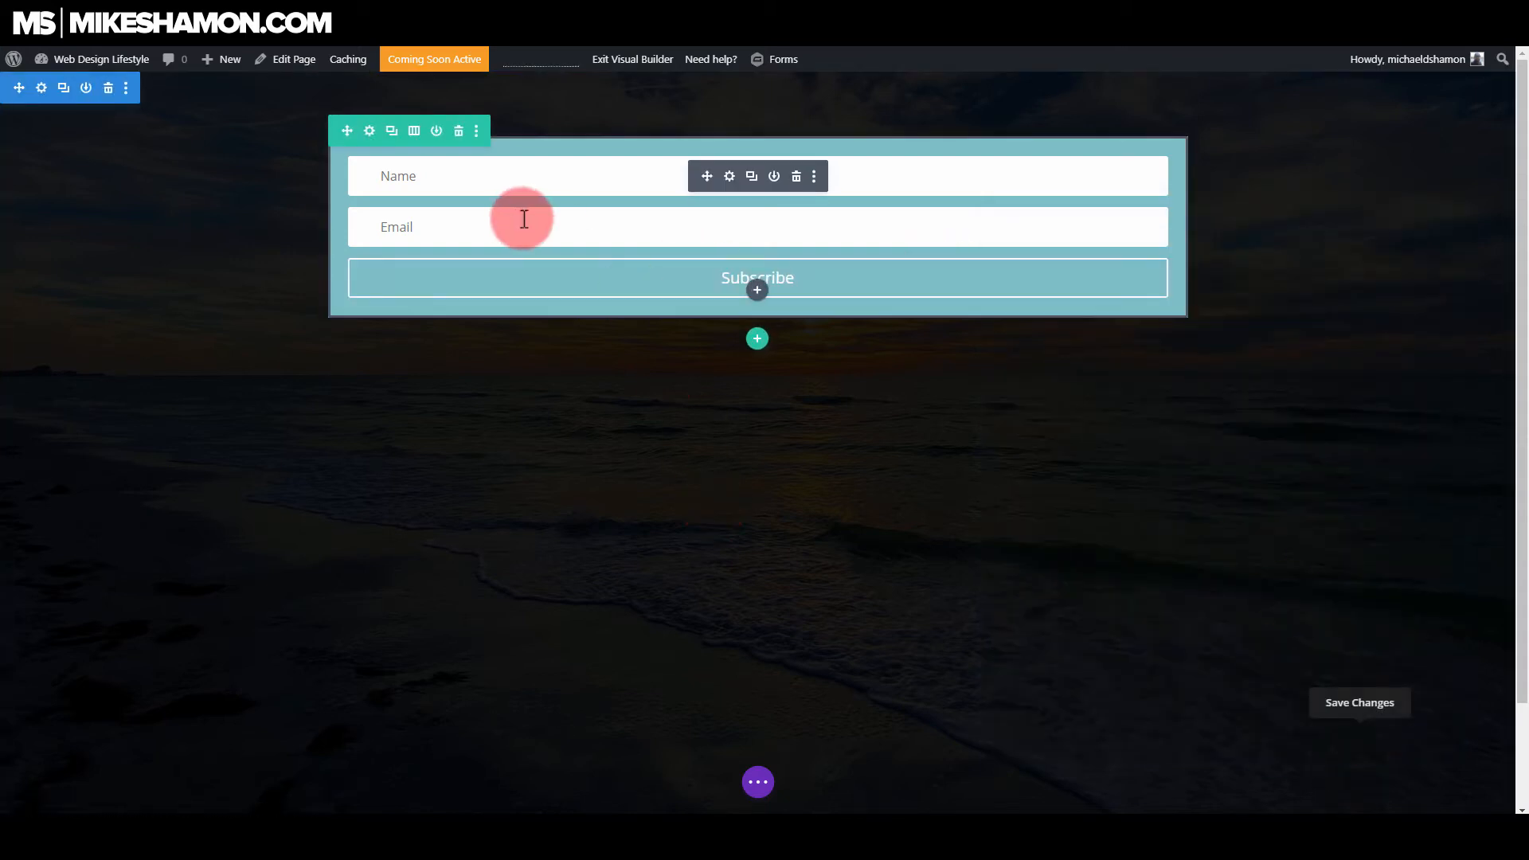
- Insert a Text module below the form with the body text "We Know Why You're Here"
left_click(757, 291)
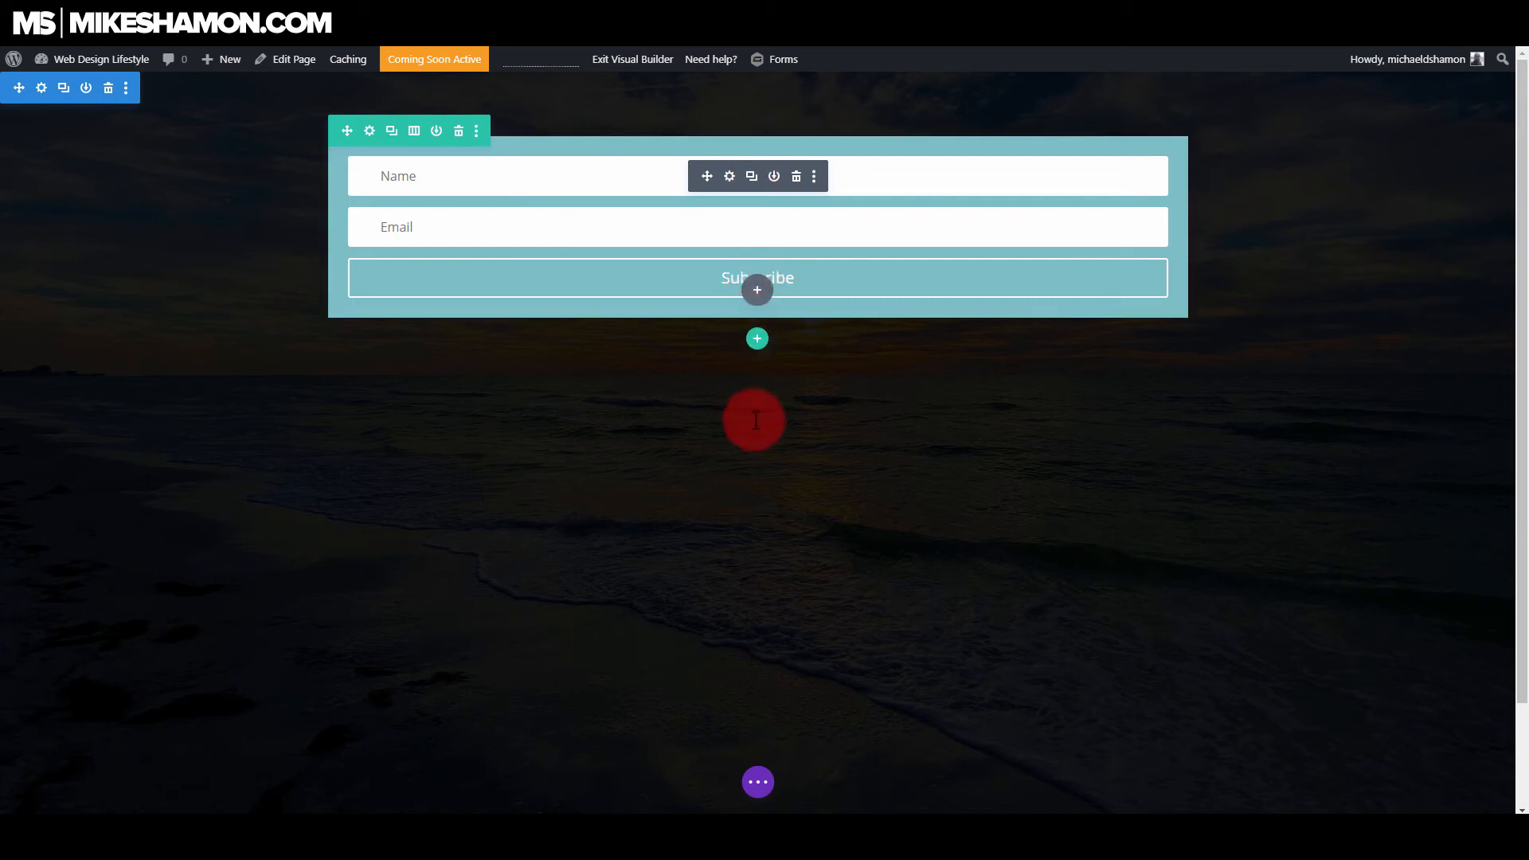
type("text")
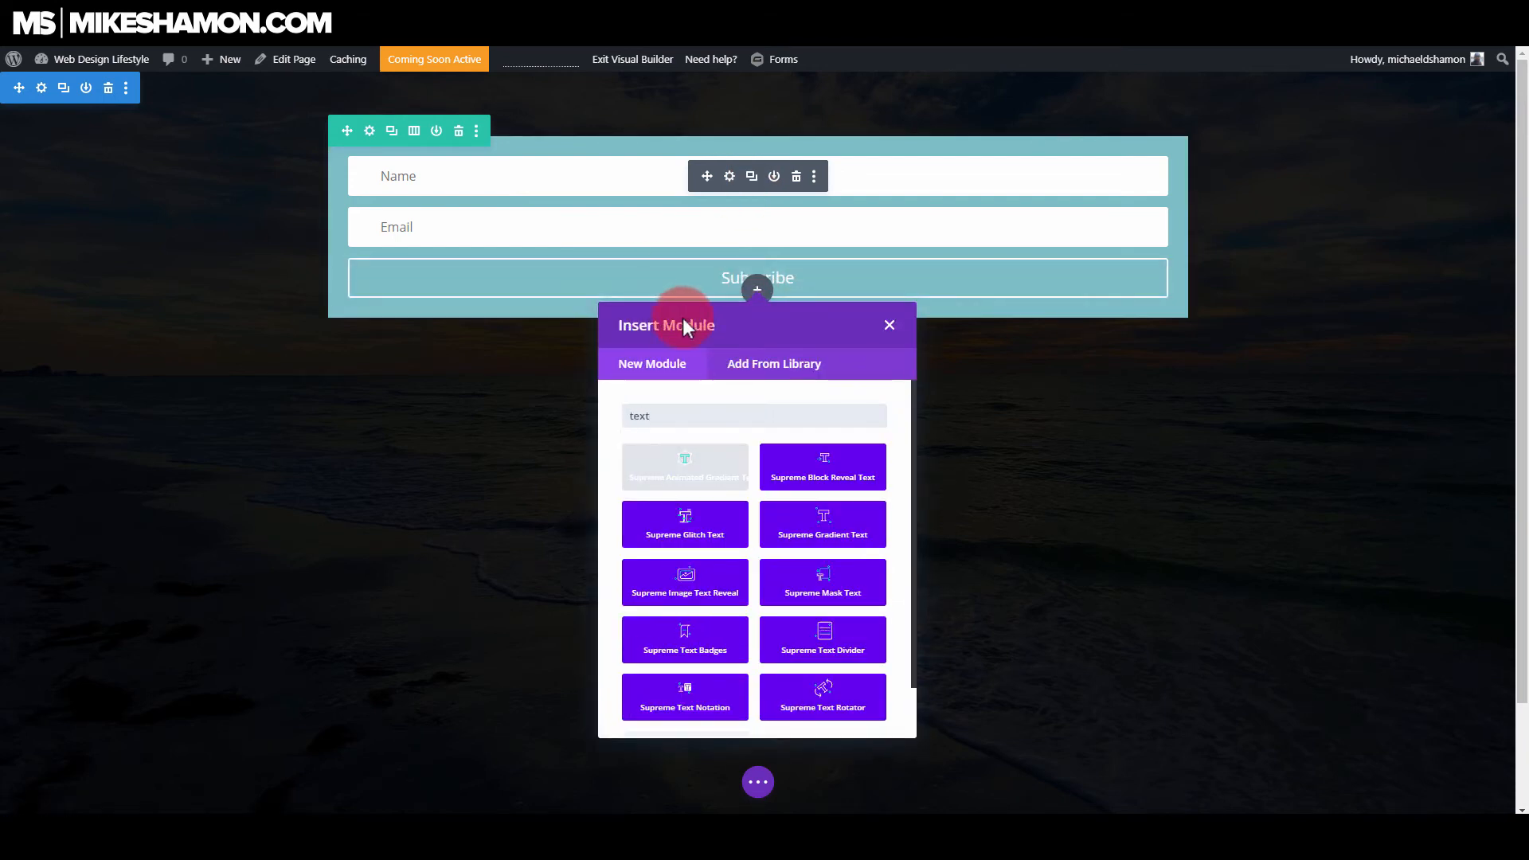
scroll(700, 478, "down", 2)
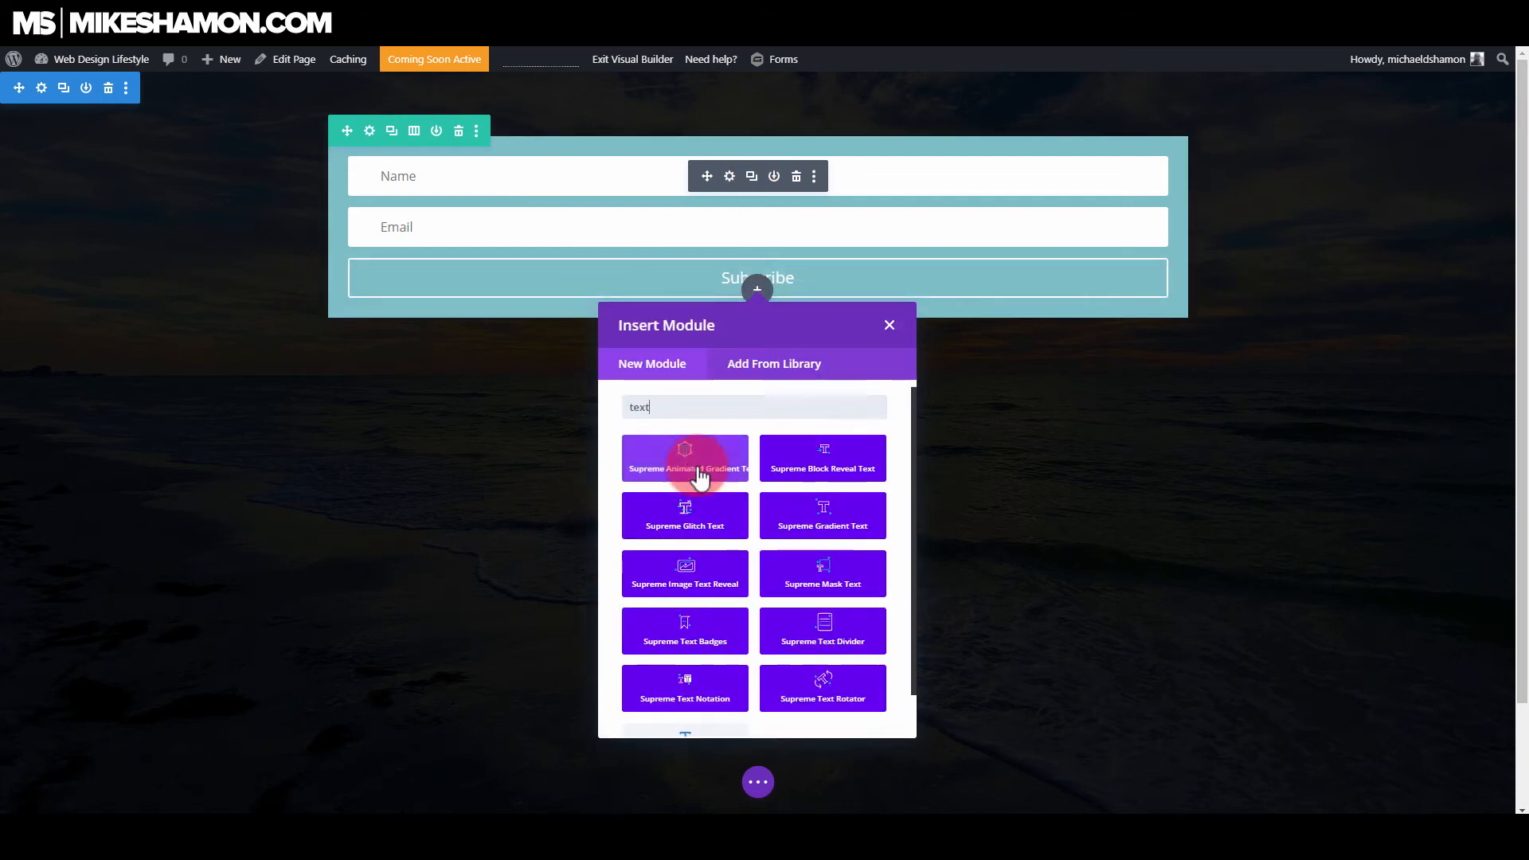
left_click(682, 700)
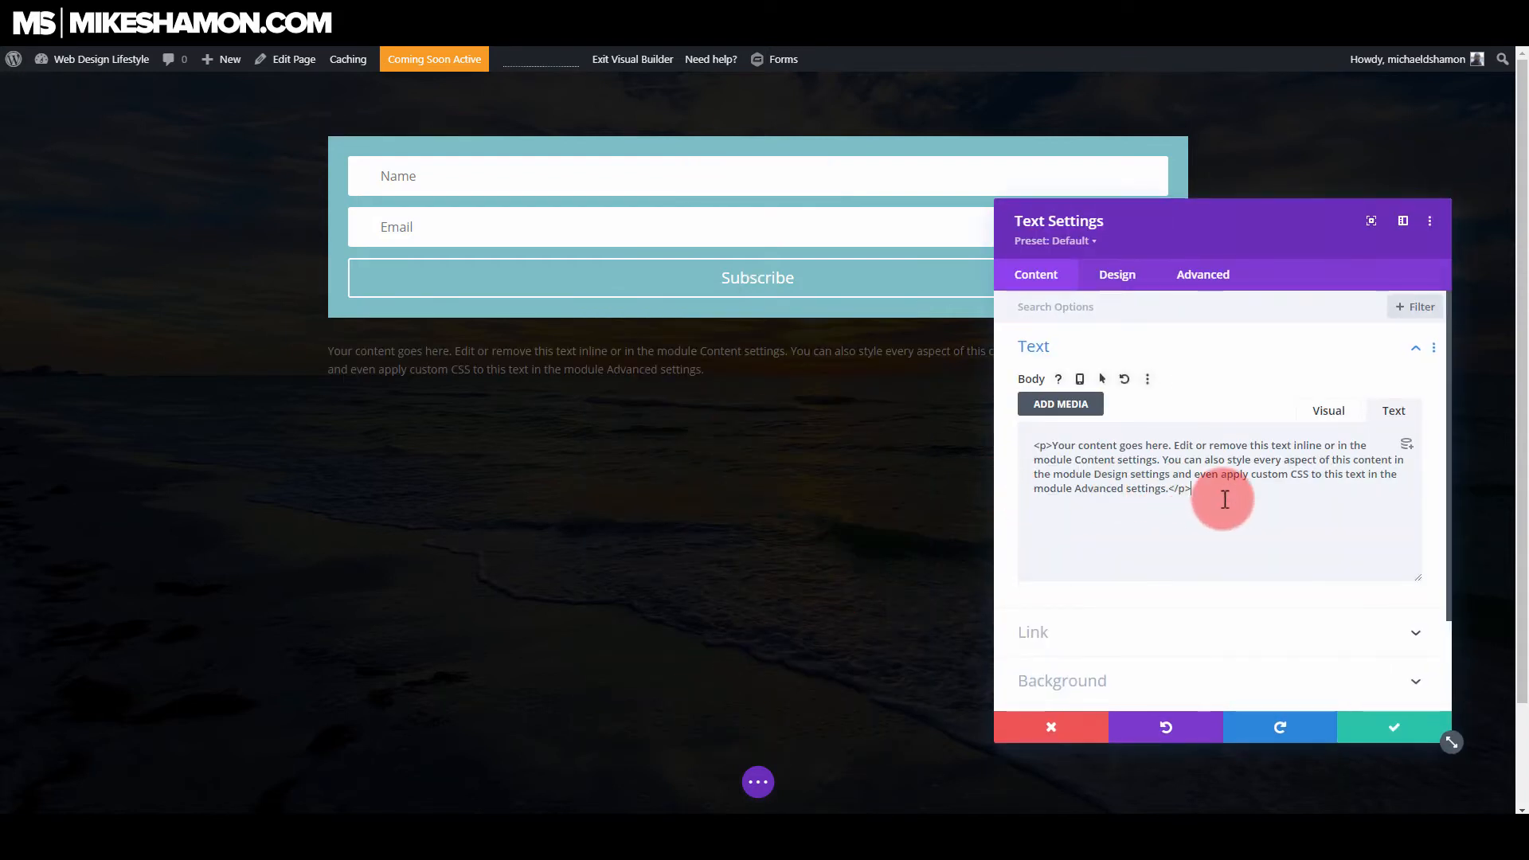
key("ctrl+a")
type("We Know Why You're Here")
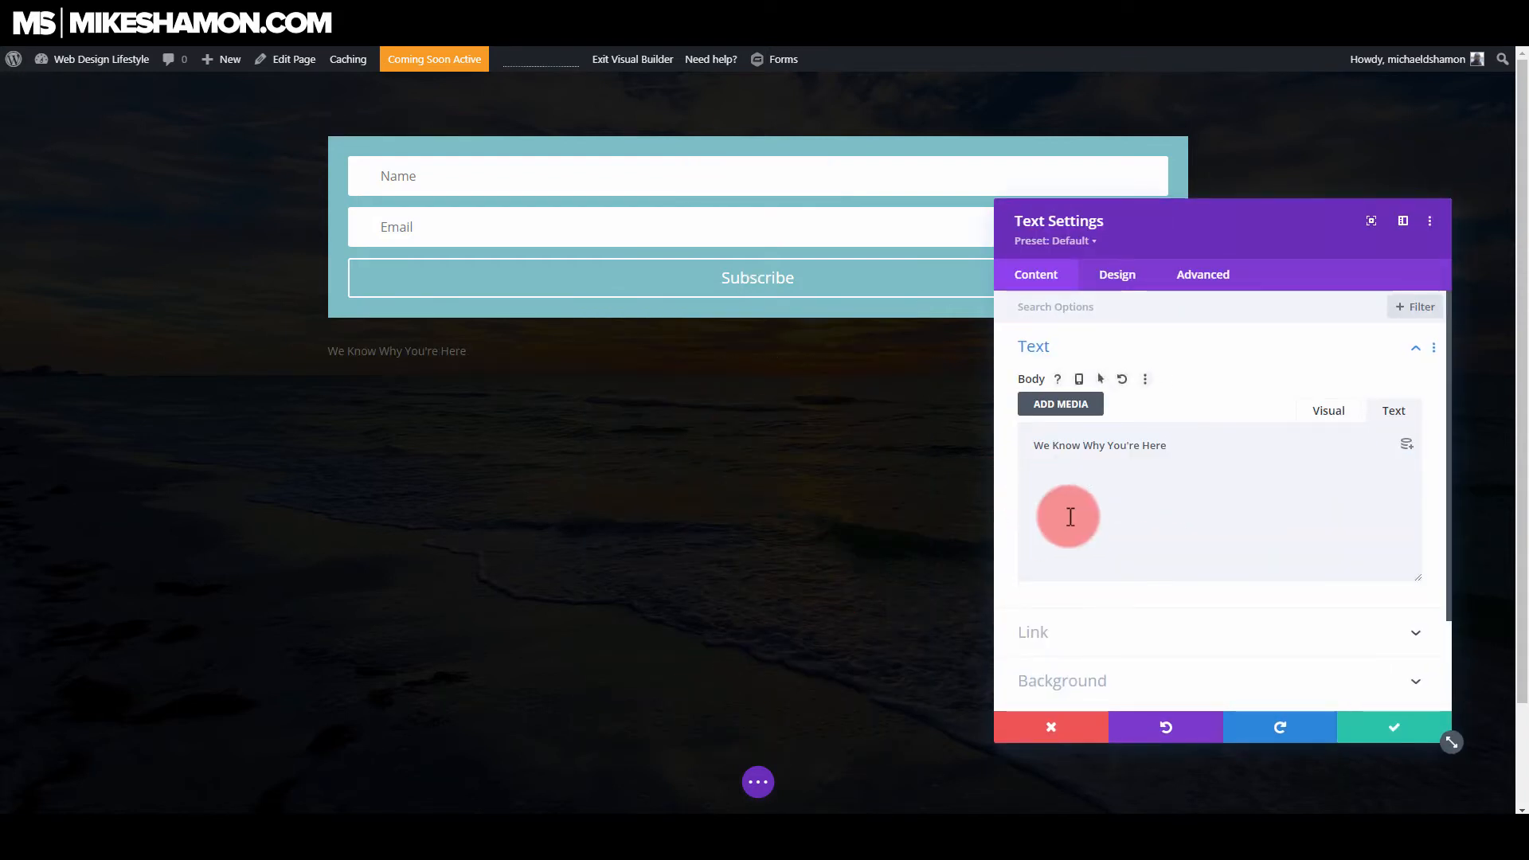
- Set the Text module's text color to white and try the uppercase font style on it
left_click(1107, 291)
left_click(1076, 349)
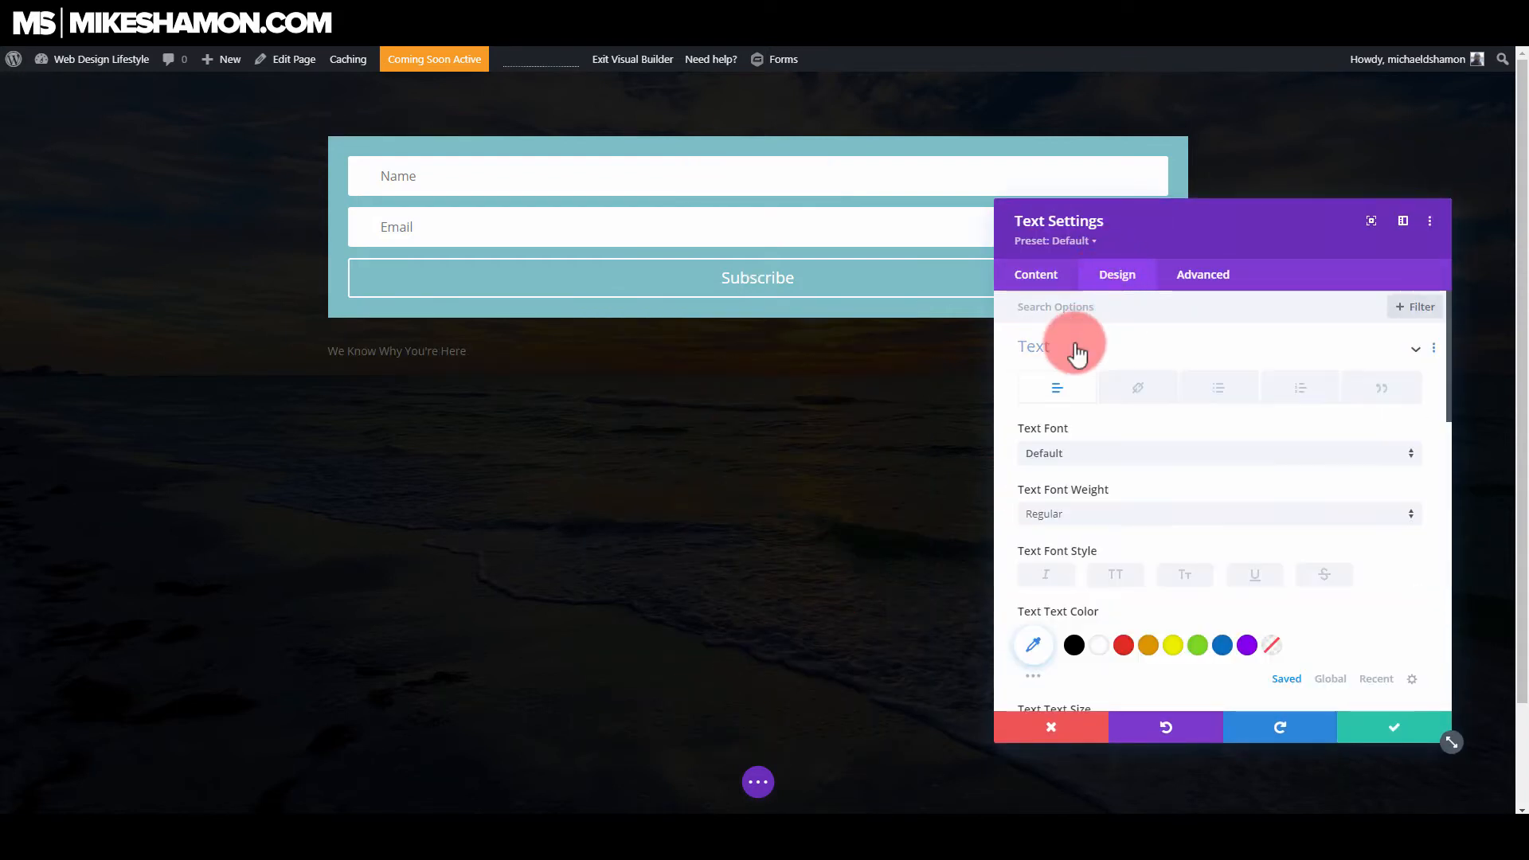
left_click(1080, 524)
left_click(995, 487)
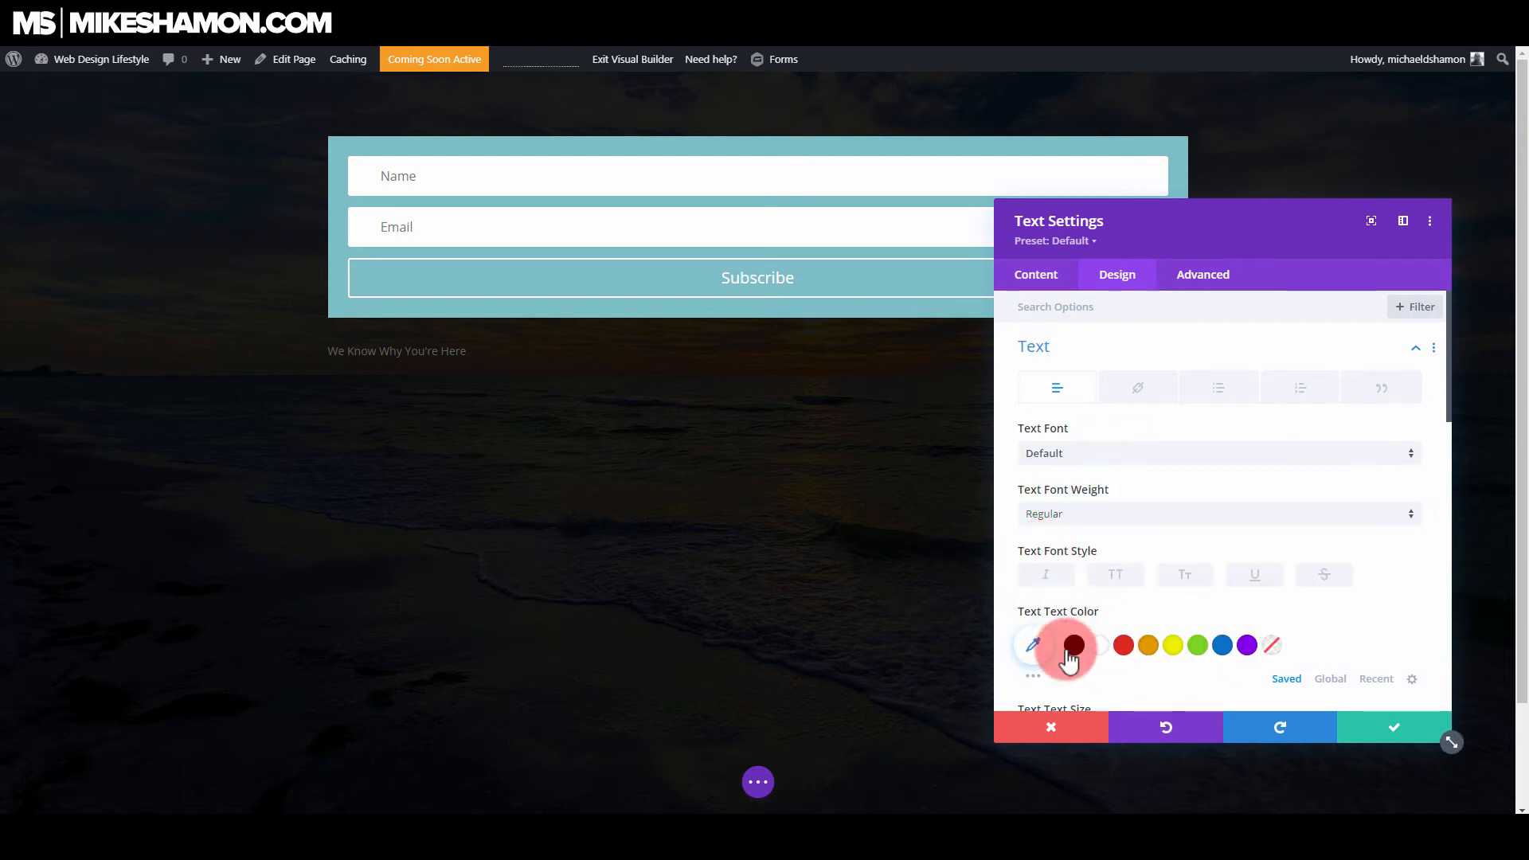
left_click(1109, 651)
left_click(1117, 576)
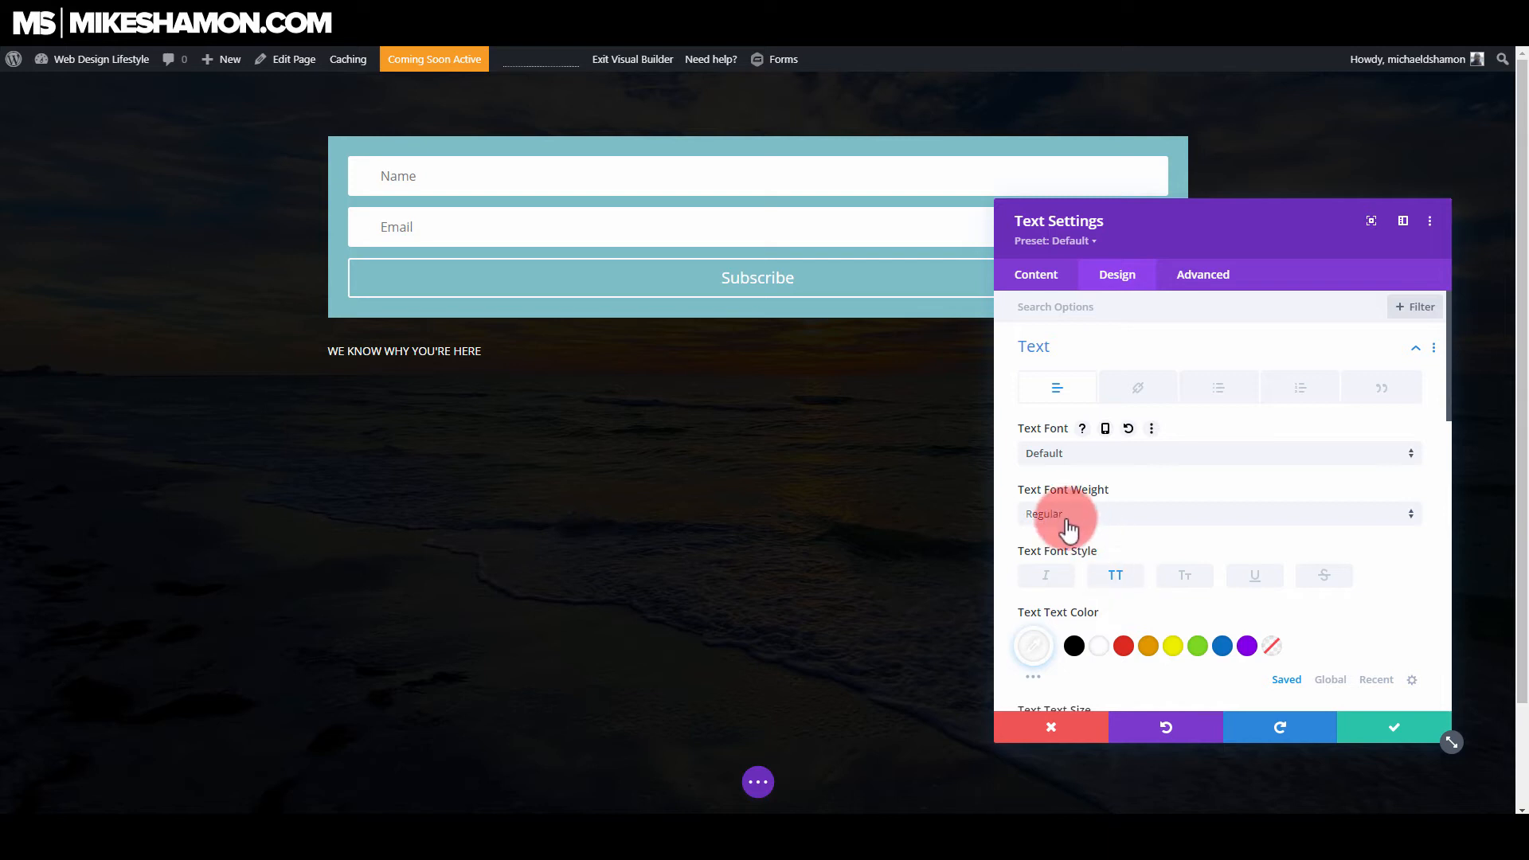
left_click(1114, 575)
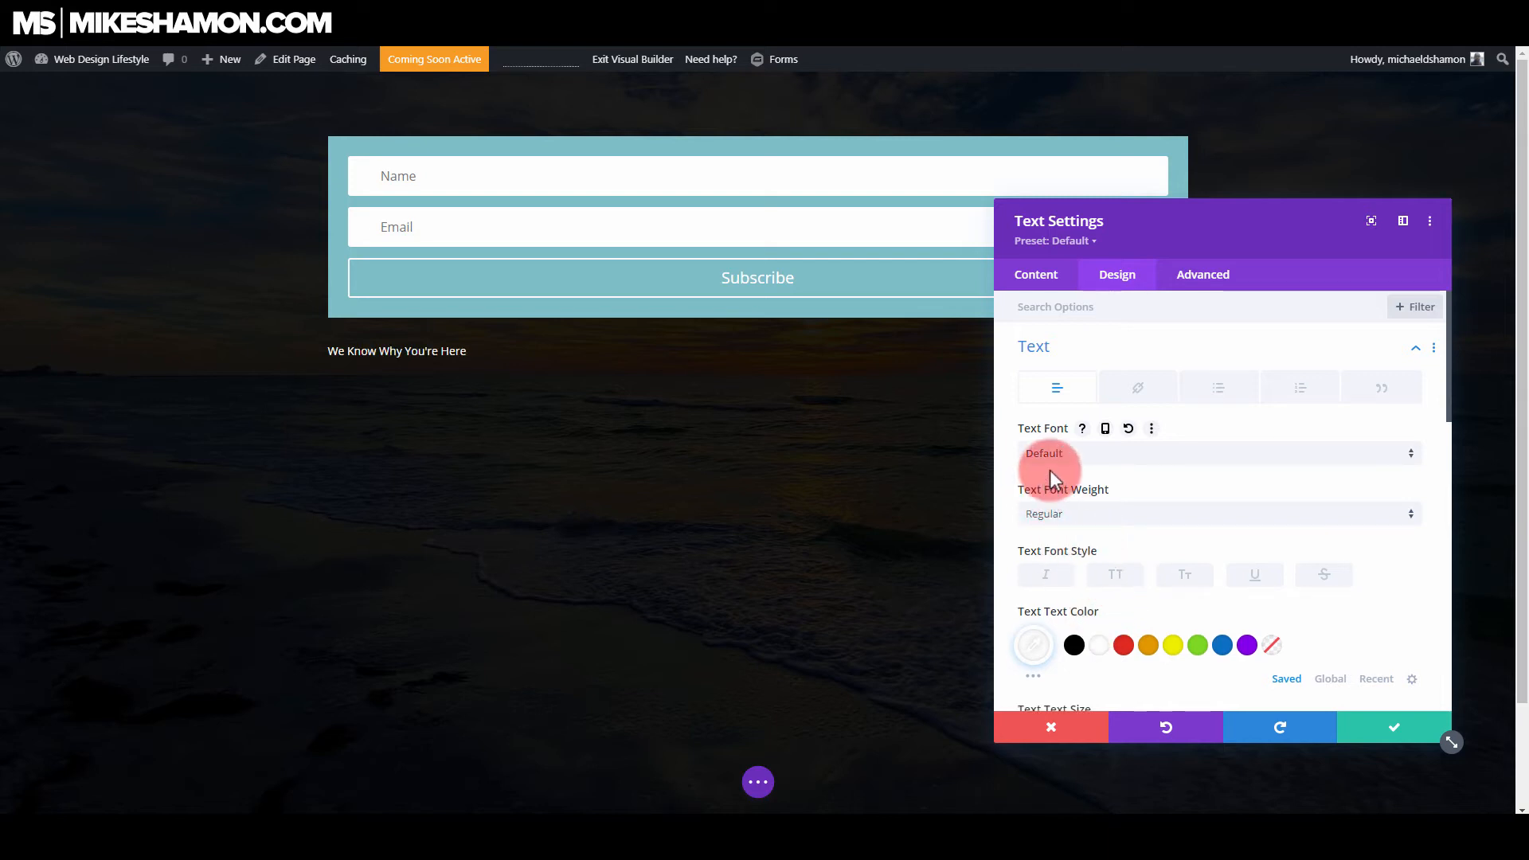
- Increase the Text module's text size to 32px and set its font weight to Light
scroll(1219, 532, "down", 3)
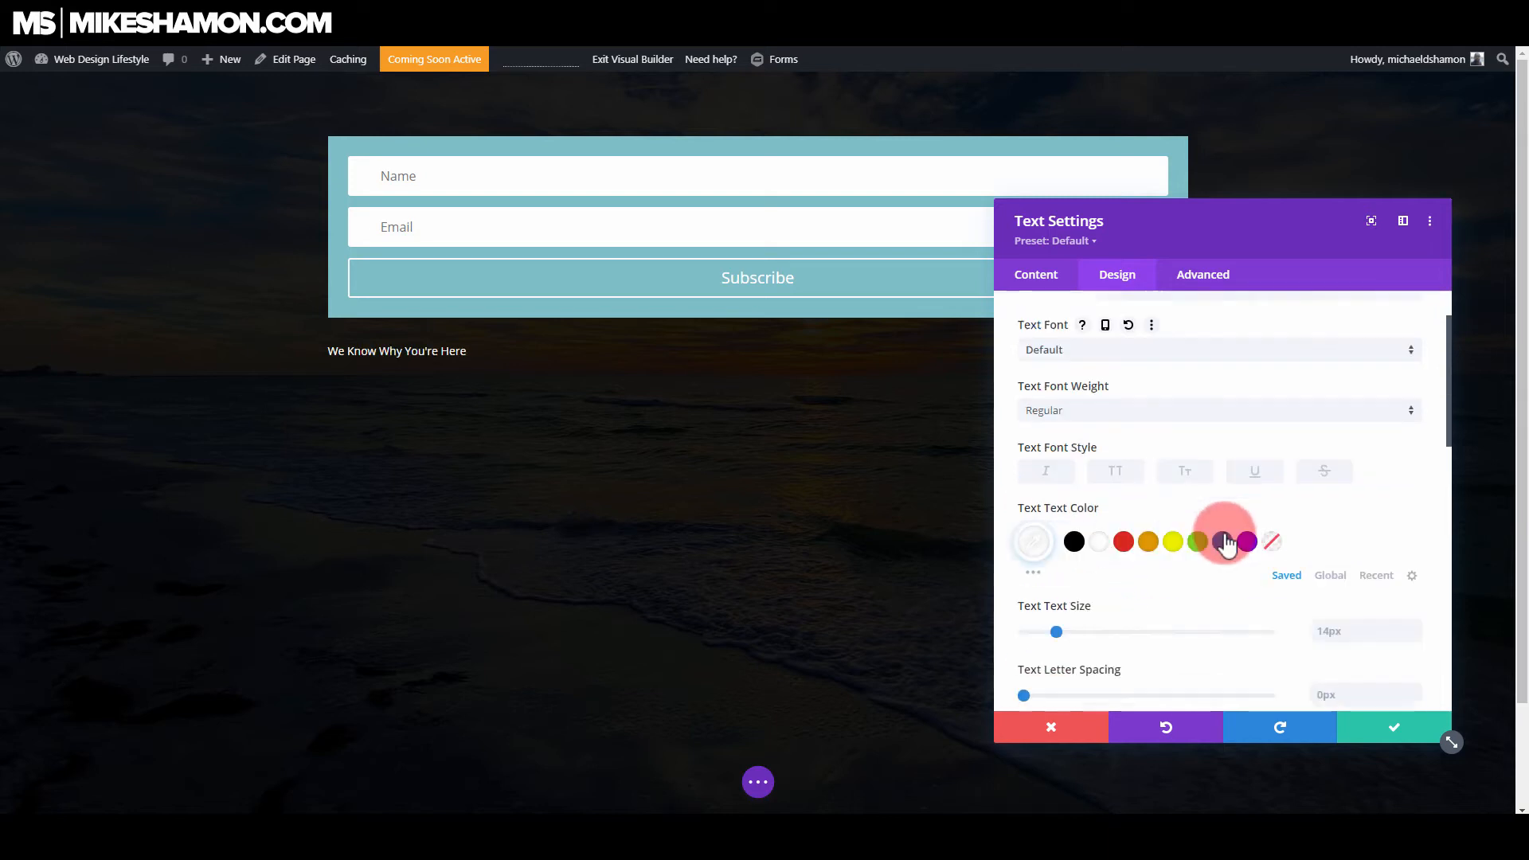
left_click(1416, 596)
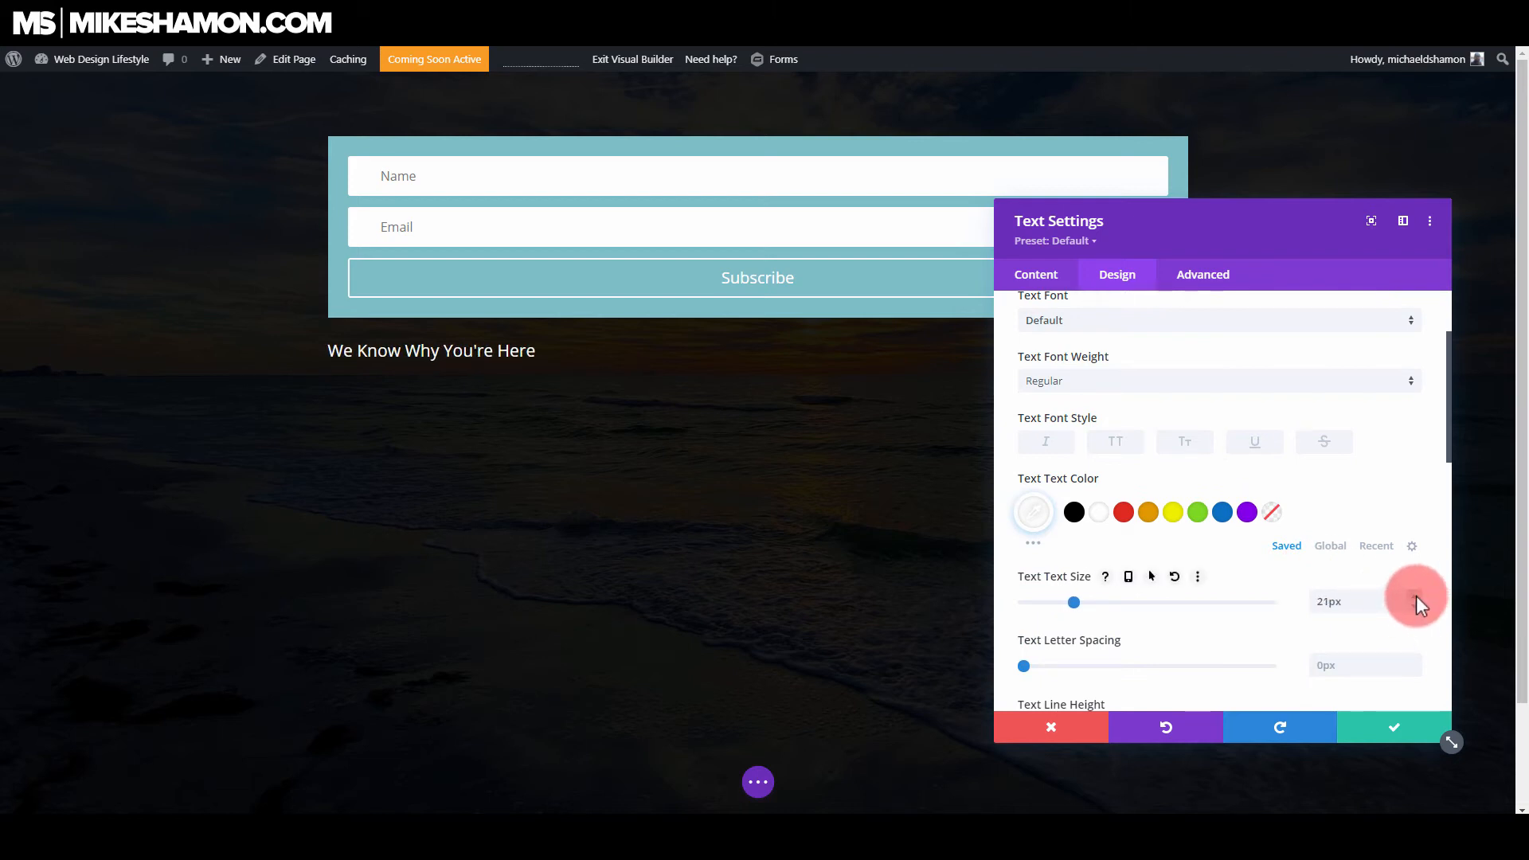
left_click_drag(1416, 596, 1416, 596)
left_click(1071, 382)
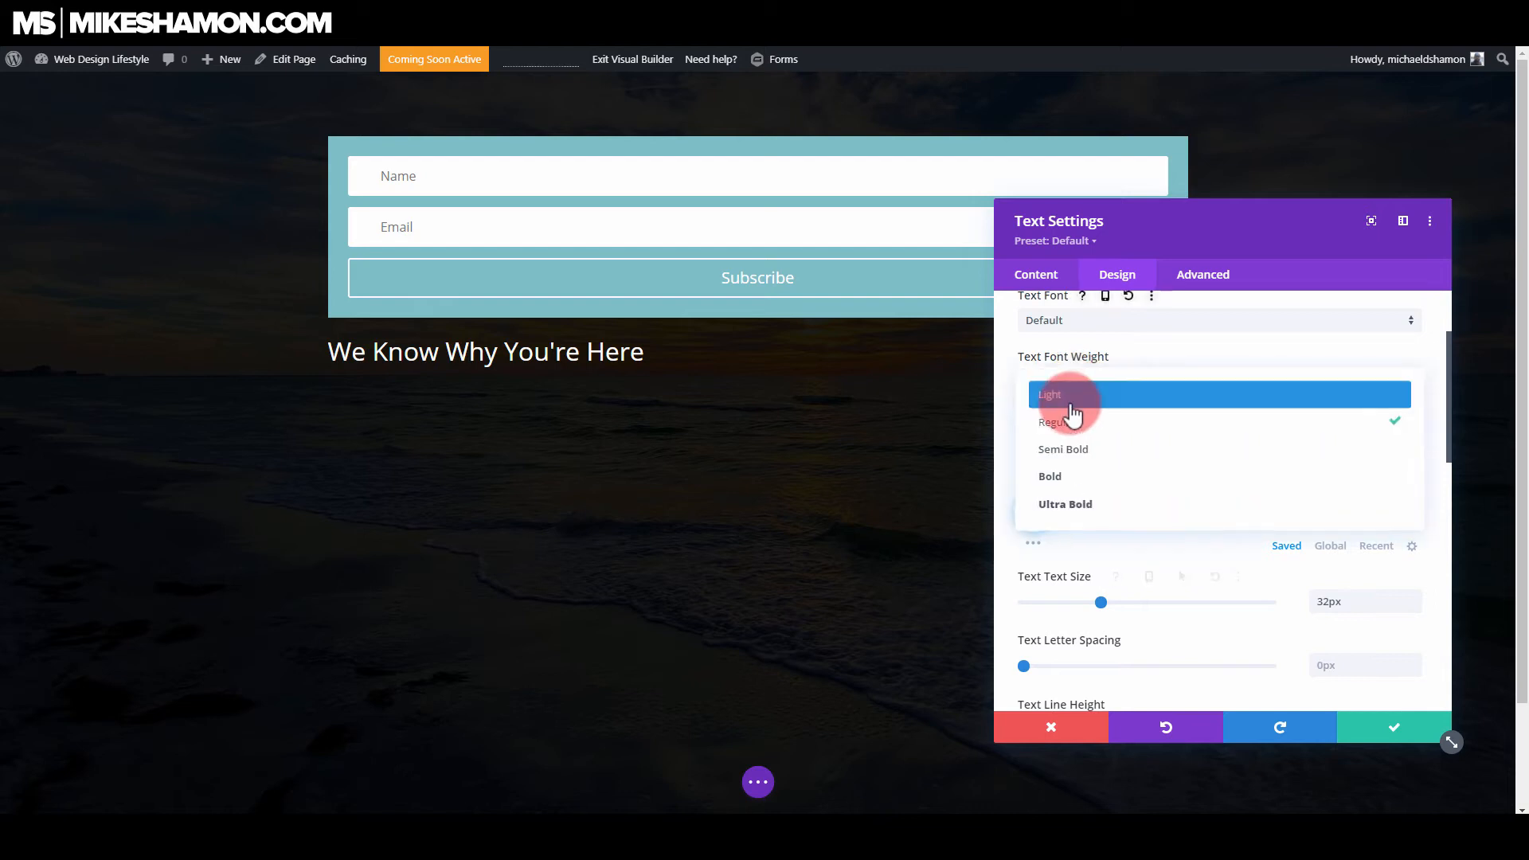
left_click(1067, 396)
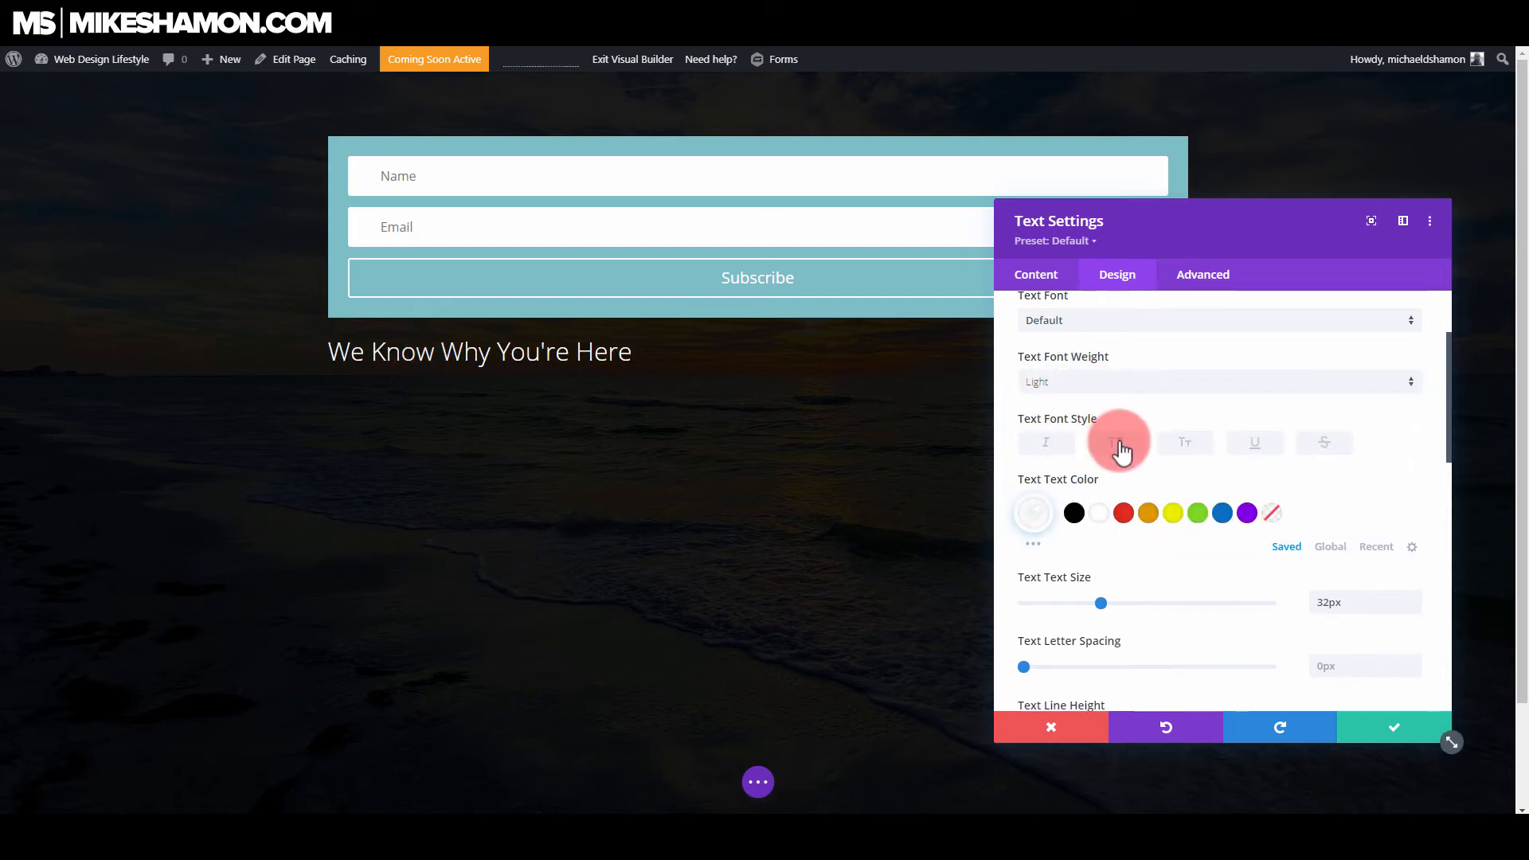
- Apply the uppercase font style to the Text module and set its text size to 34px
left_click(1115, 443)
left_click(1415, 597)
left_click(1415, 598)
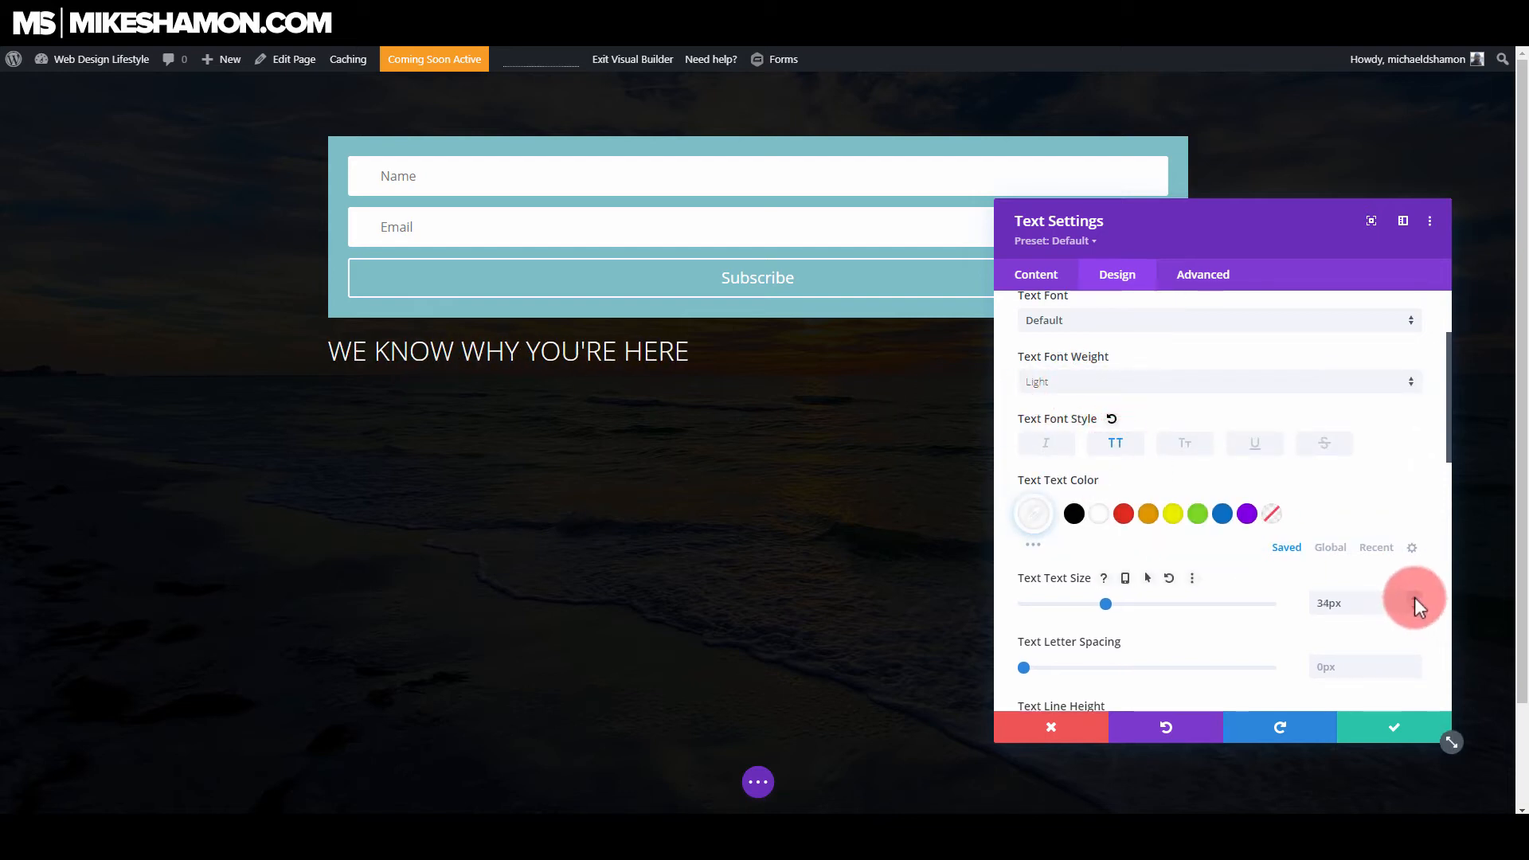
- Set the Text module's letter spacing to 2px and center-align its text
scroll(1409, 618, "down", 2)
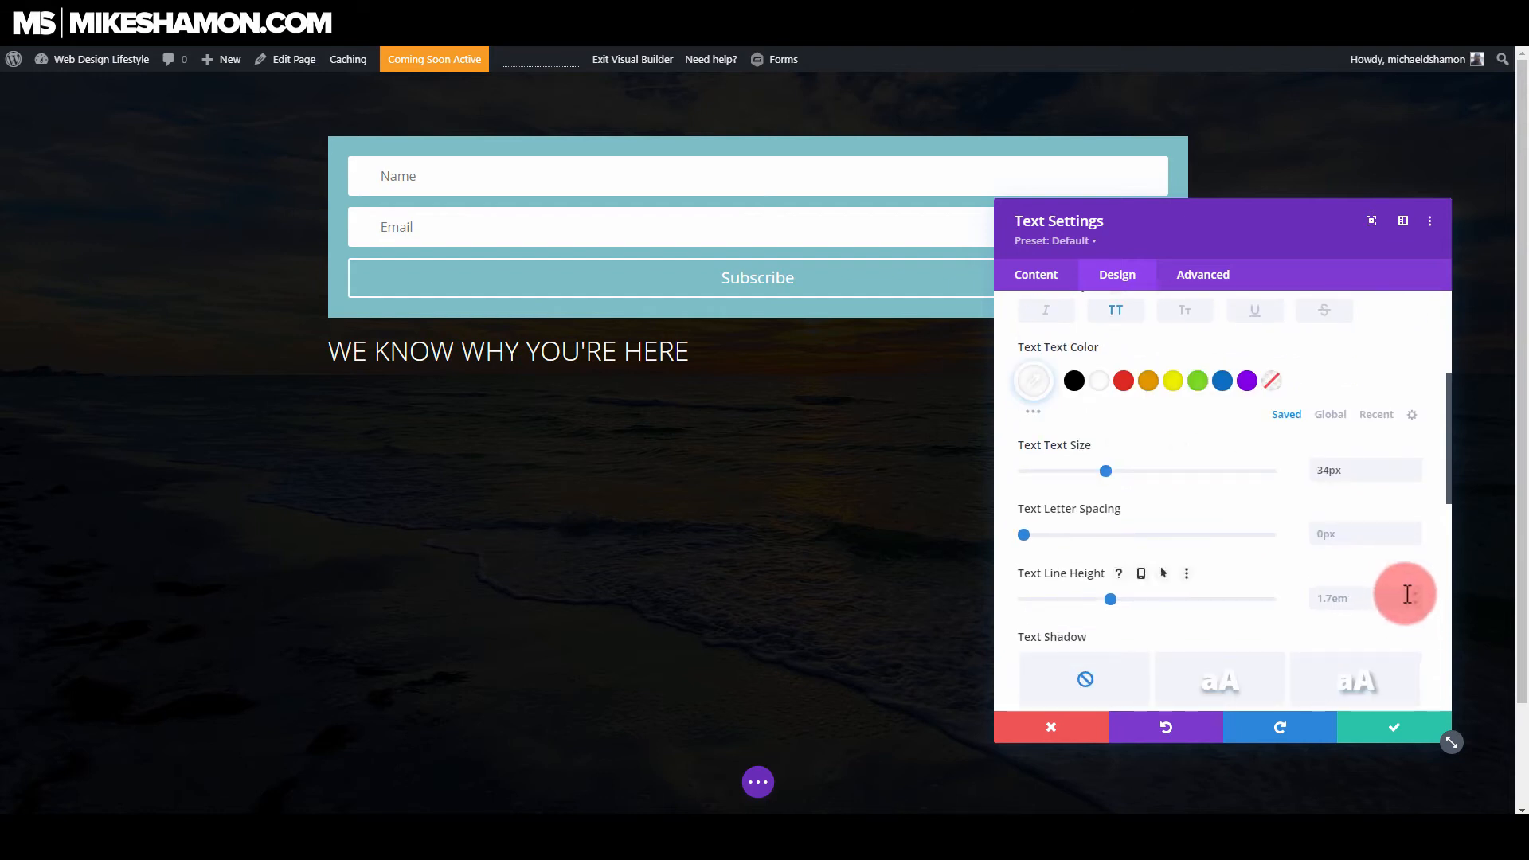
left_click(1413, 529)
left_click(1412, 529)
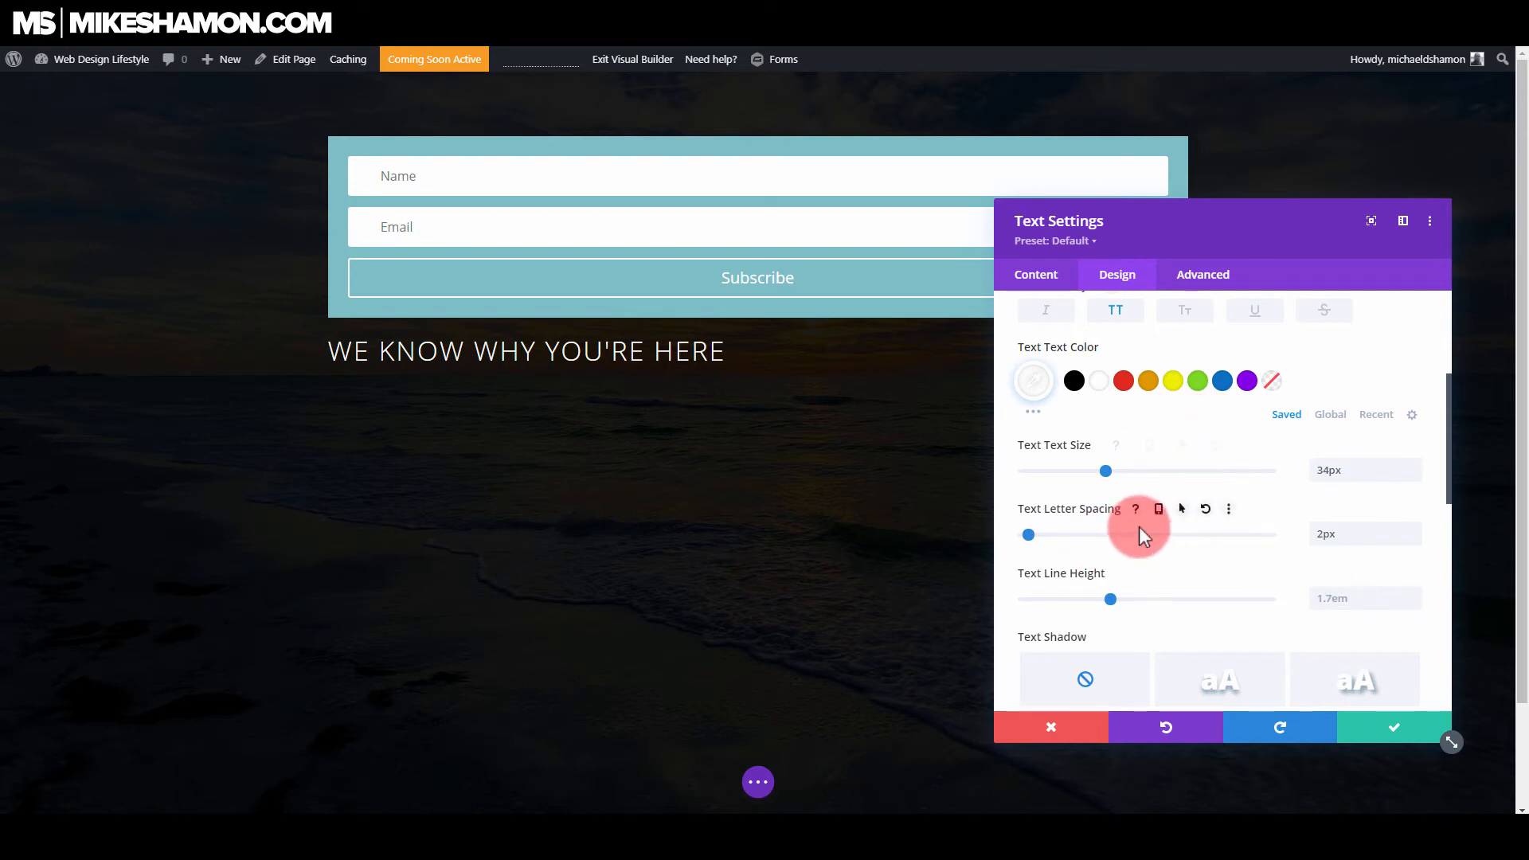
scroll(1237, 535, "down", 3)
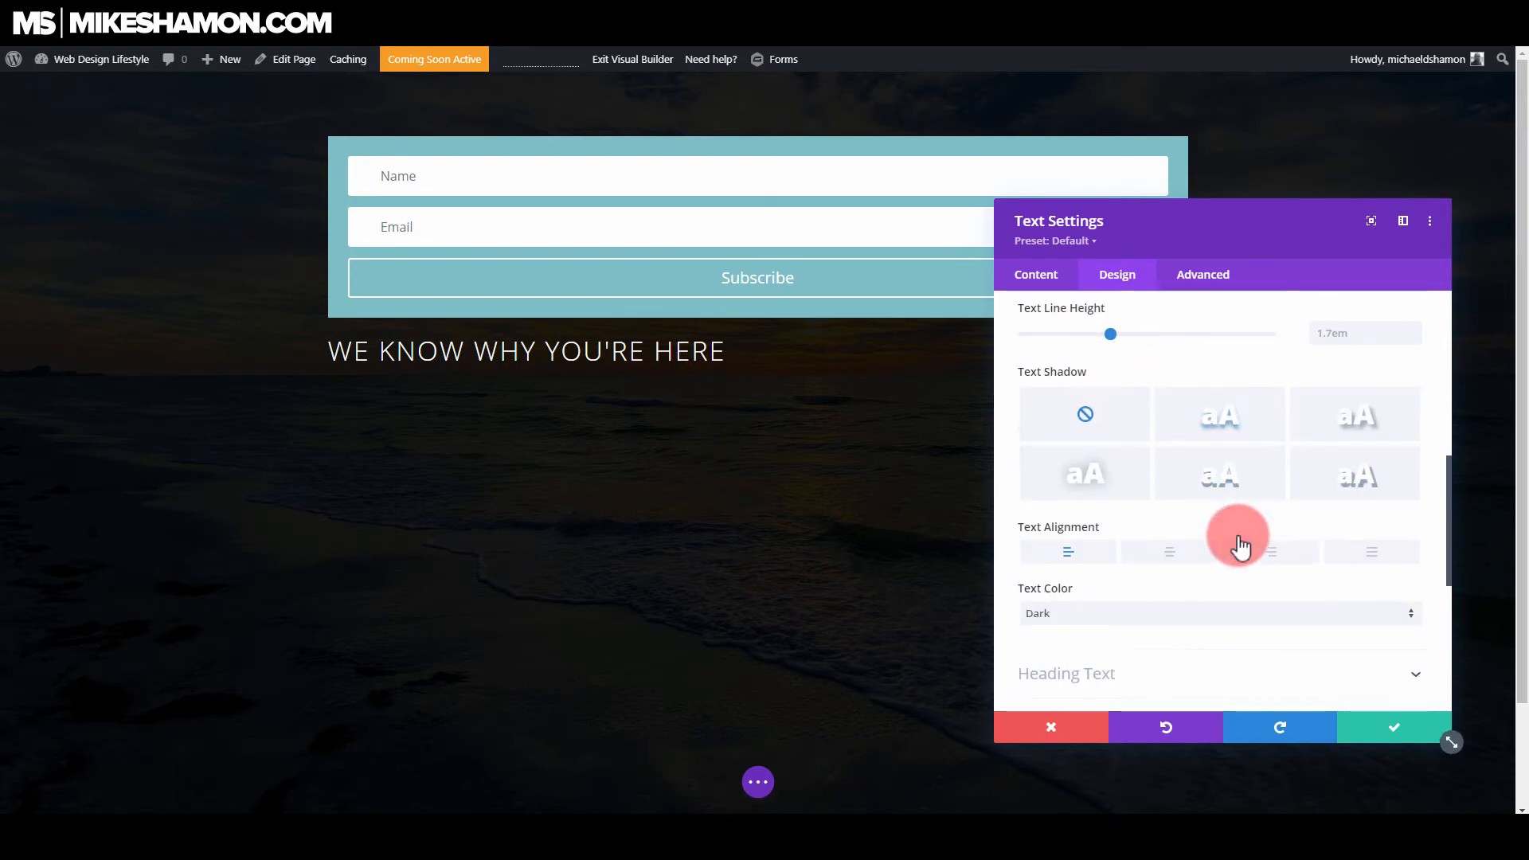
left_click(1185, 555)
- Save the Text module with its letter spacing set to 3px and move it above the Email Optin form
scroll(1365, 514, "up", 3)
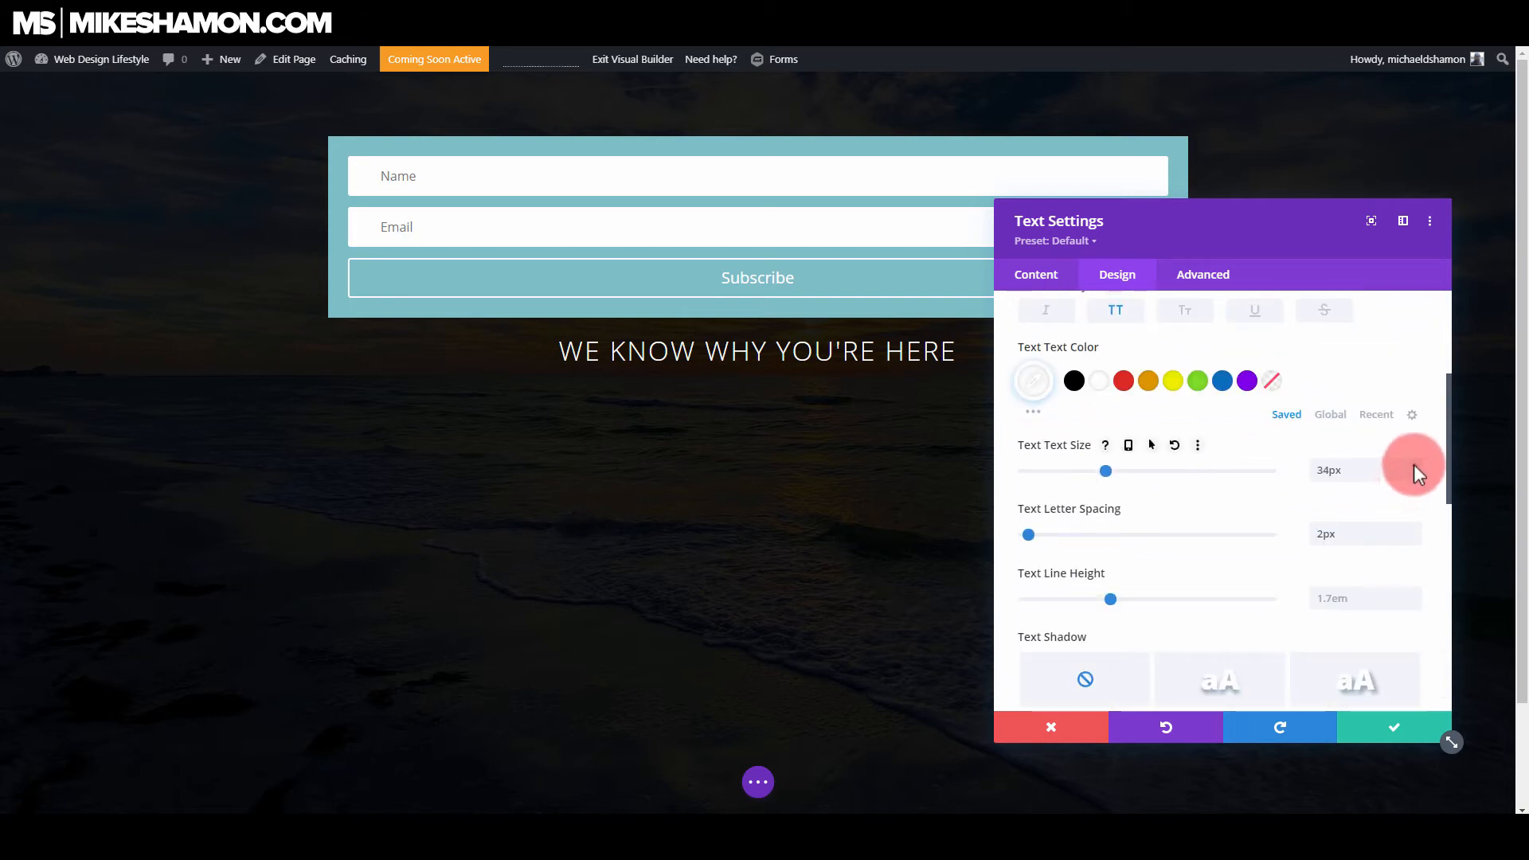
left_click(1413, 530)
left_click(1394, 727)
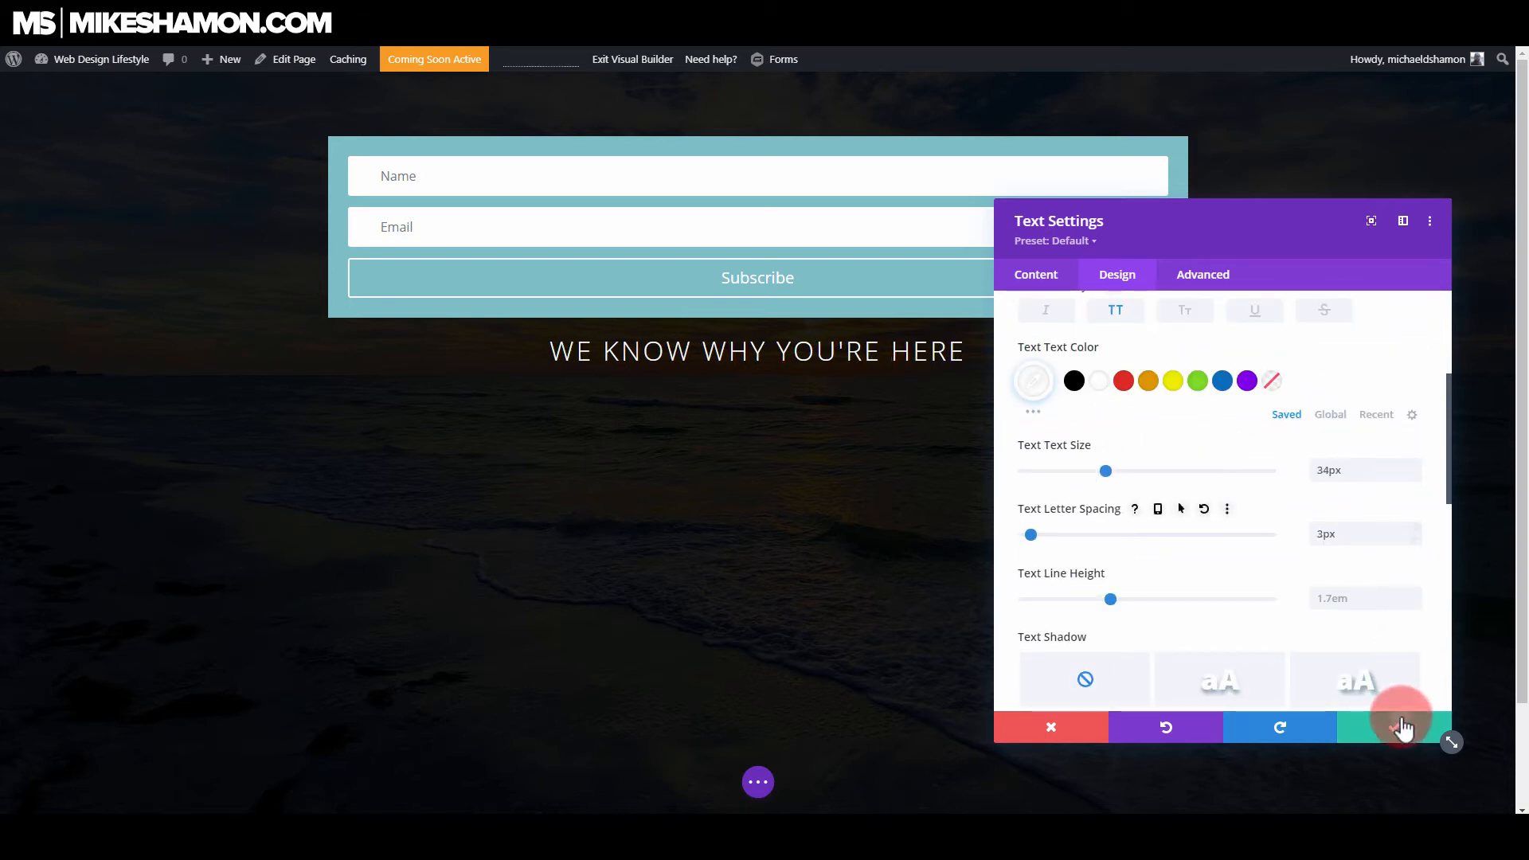
left_click_drag(704, 348, 701, 145)
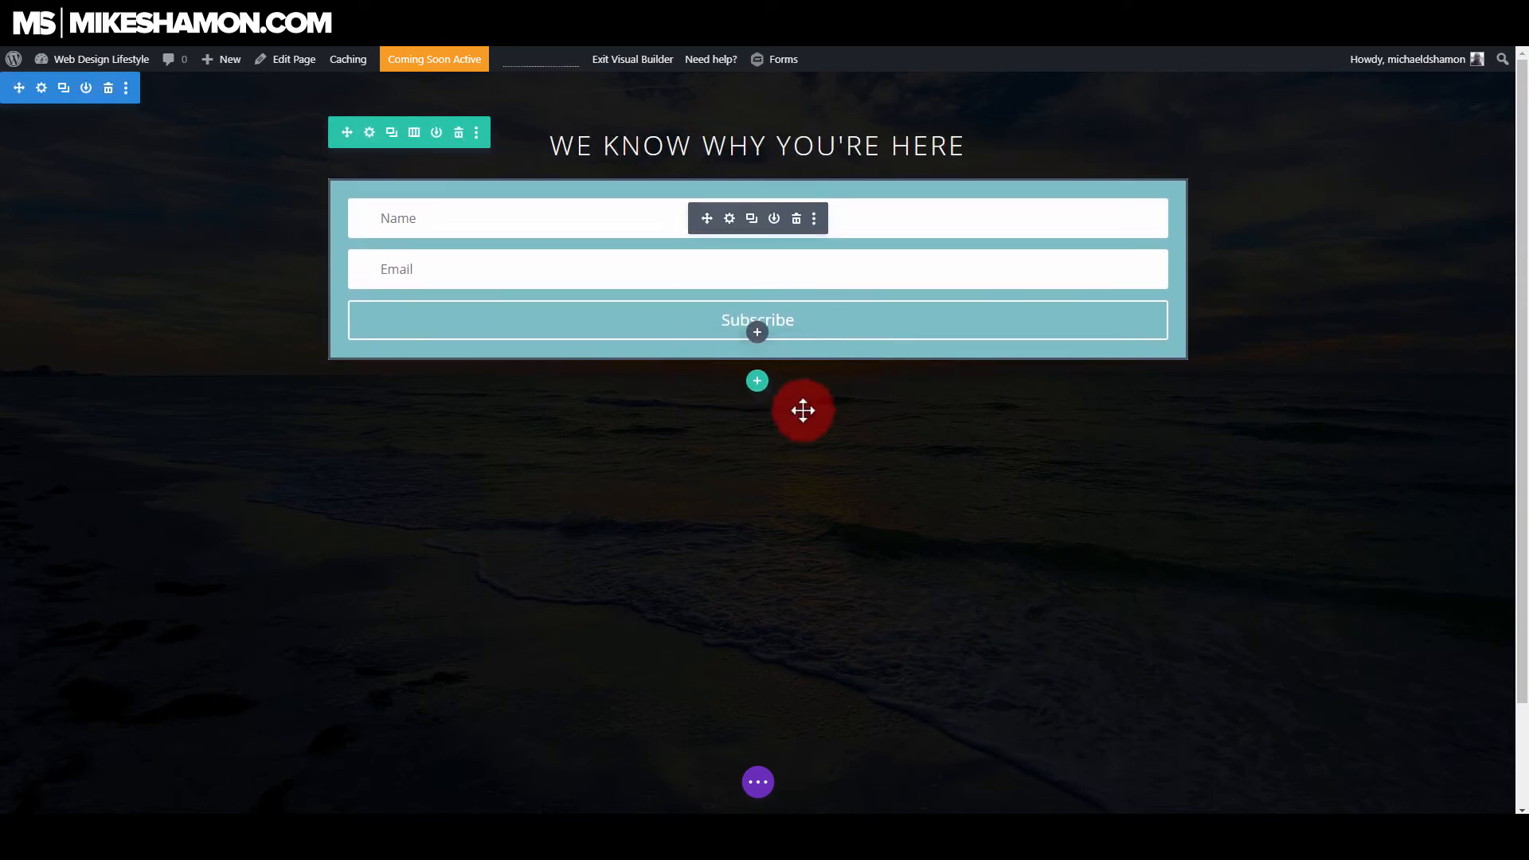
- Remove the background color of the Email Optin module
mouse_move(757, 144)
mouse_move(710, 274)
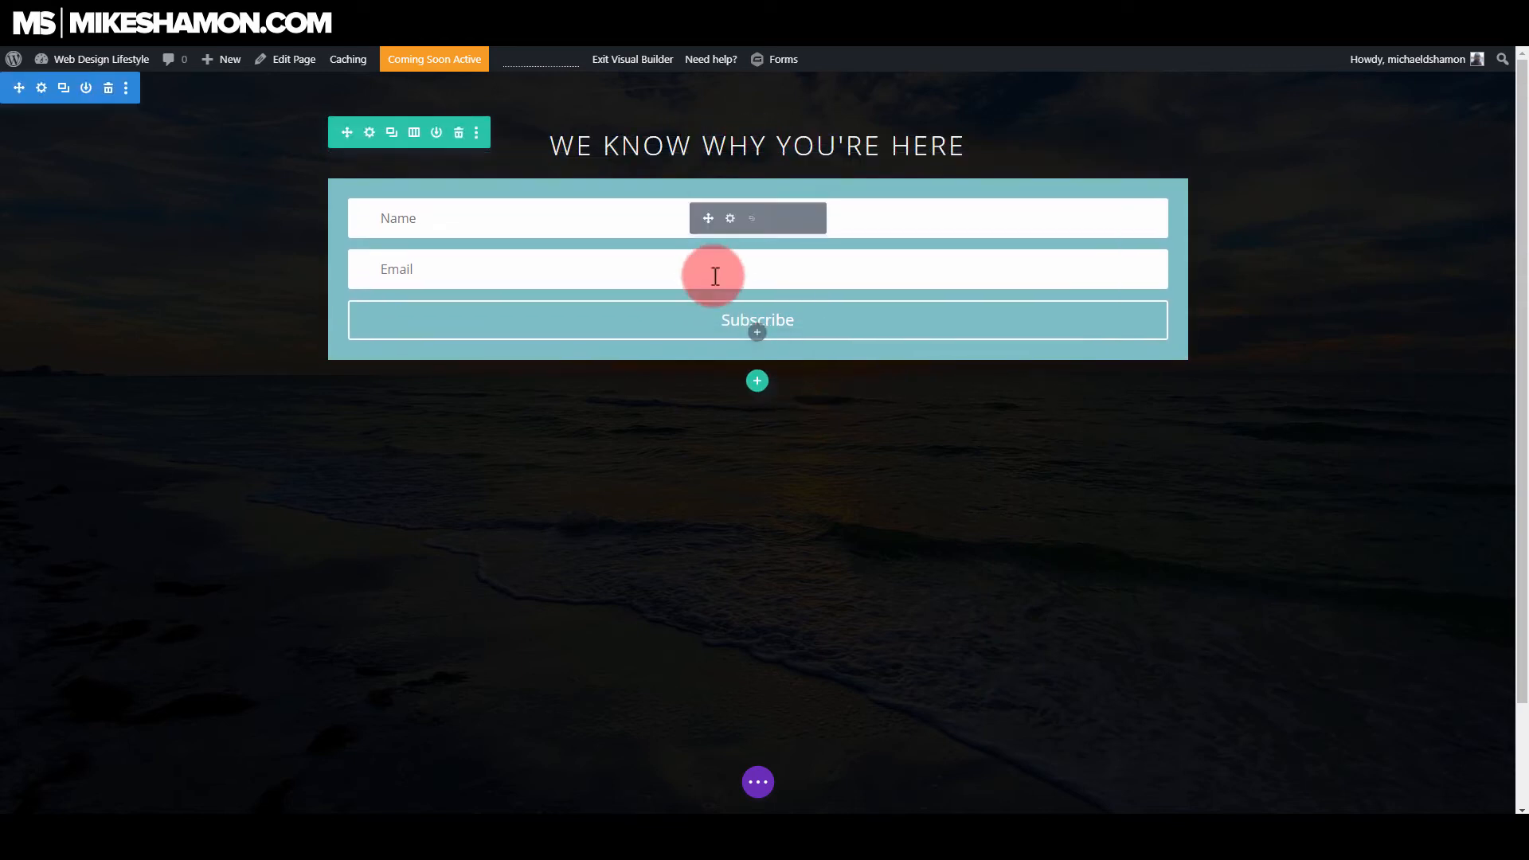
left_click(730, 225)
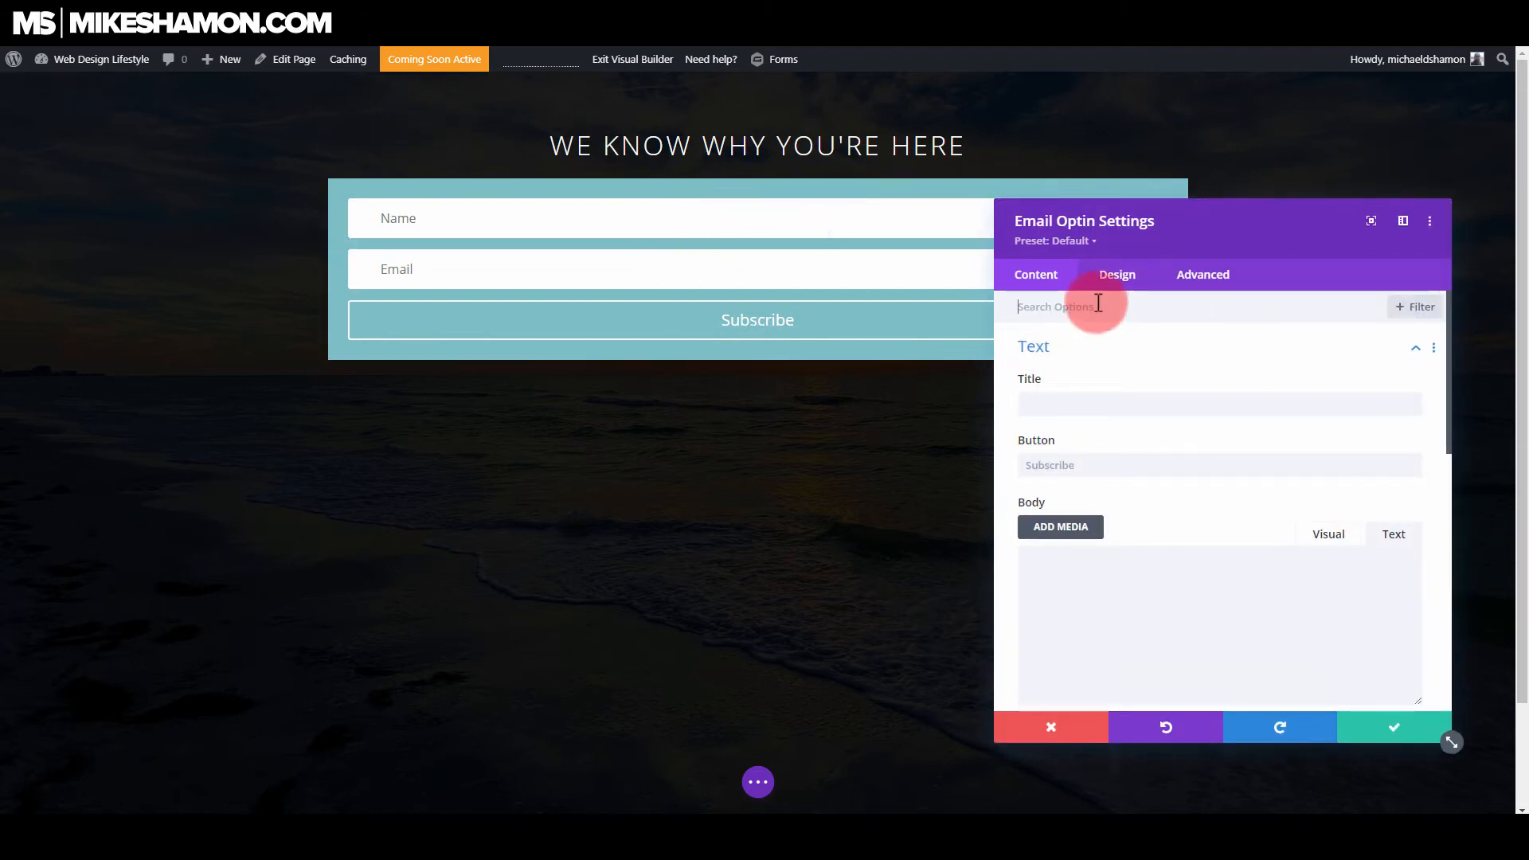
left_click(1077, 350)
left_click(1071, 637)
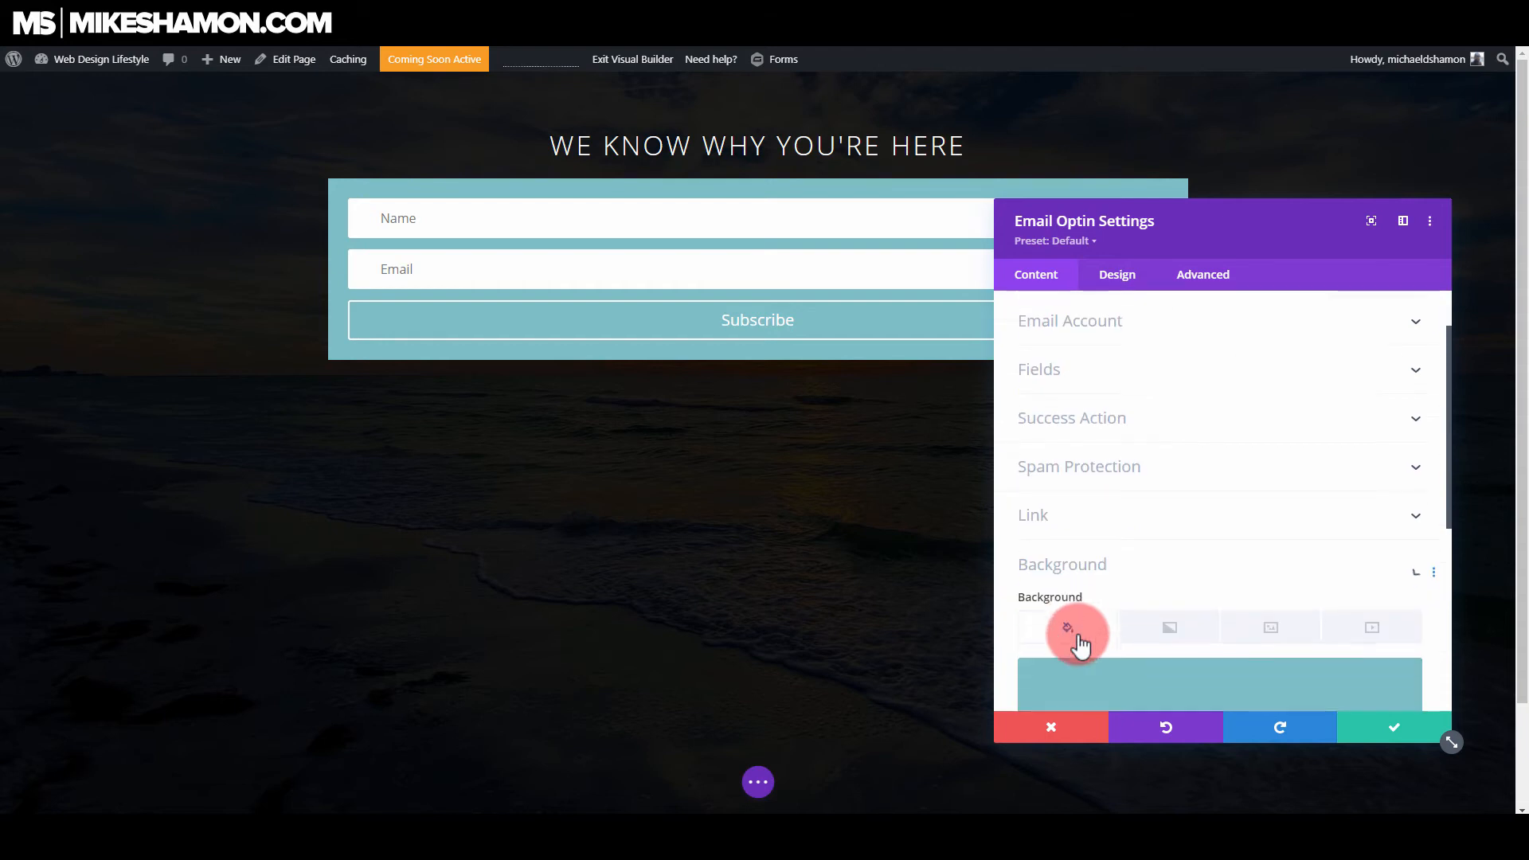
left_click(1391, 432)
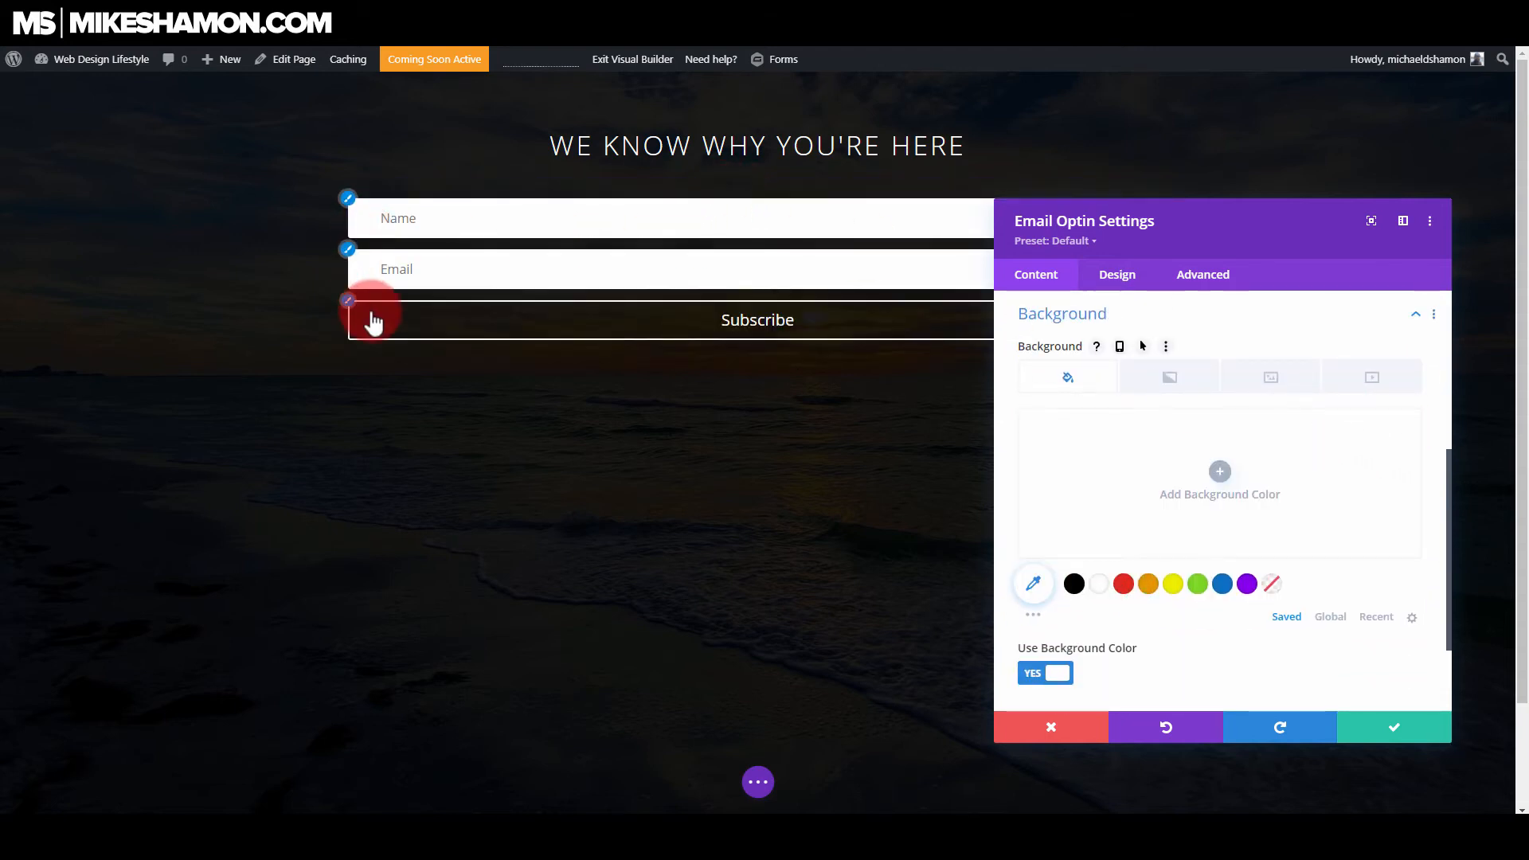
- Enable custom styles for the Subscribe button and set its text size to 28px
left_click(351, 311)
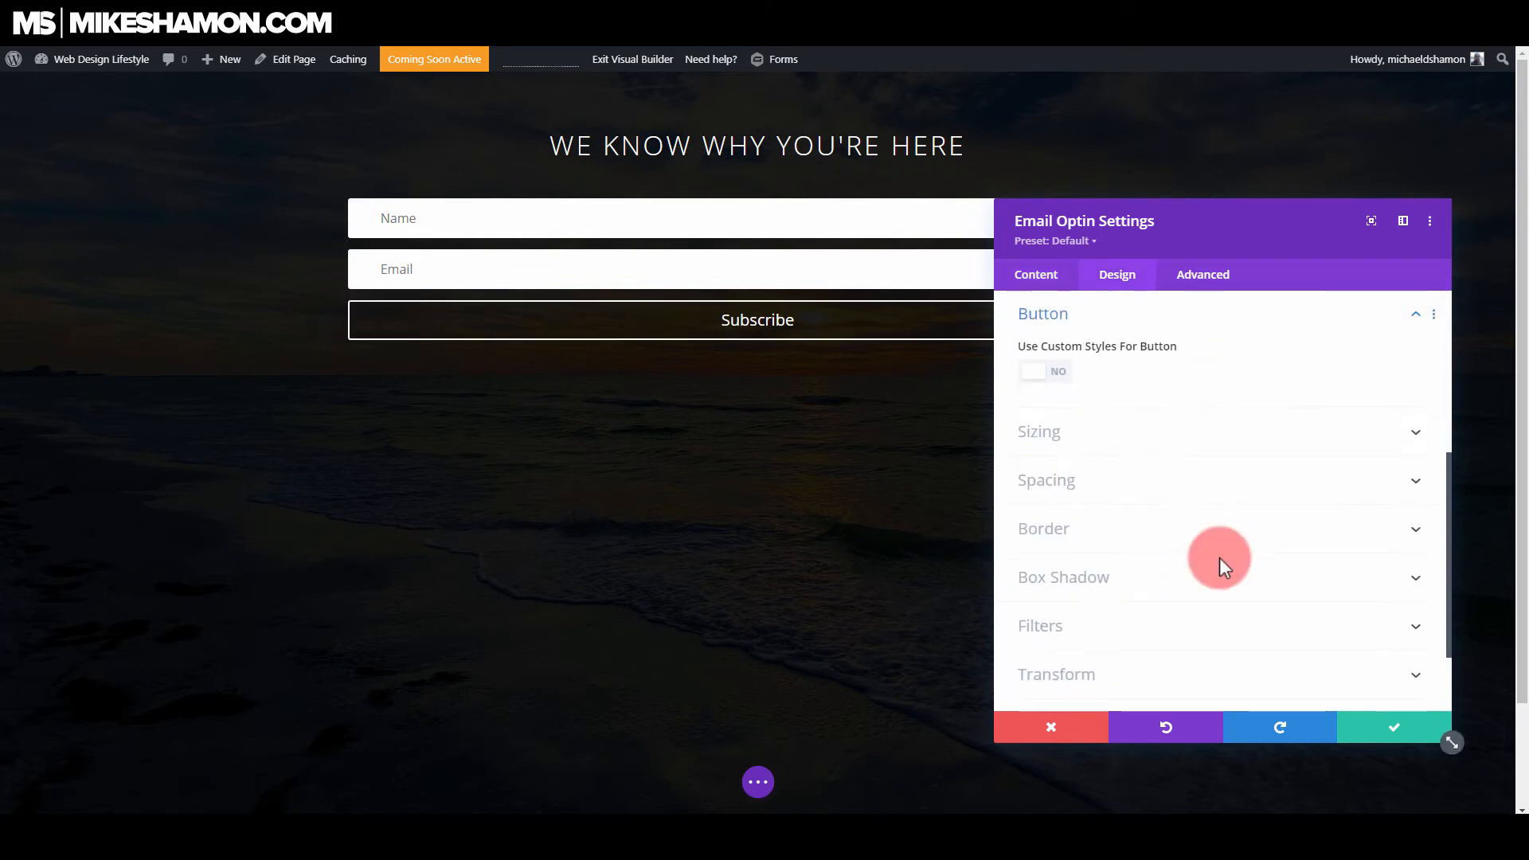
left_click(1154, 527)
left_click(1059, 374)
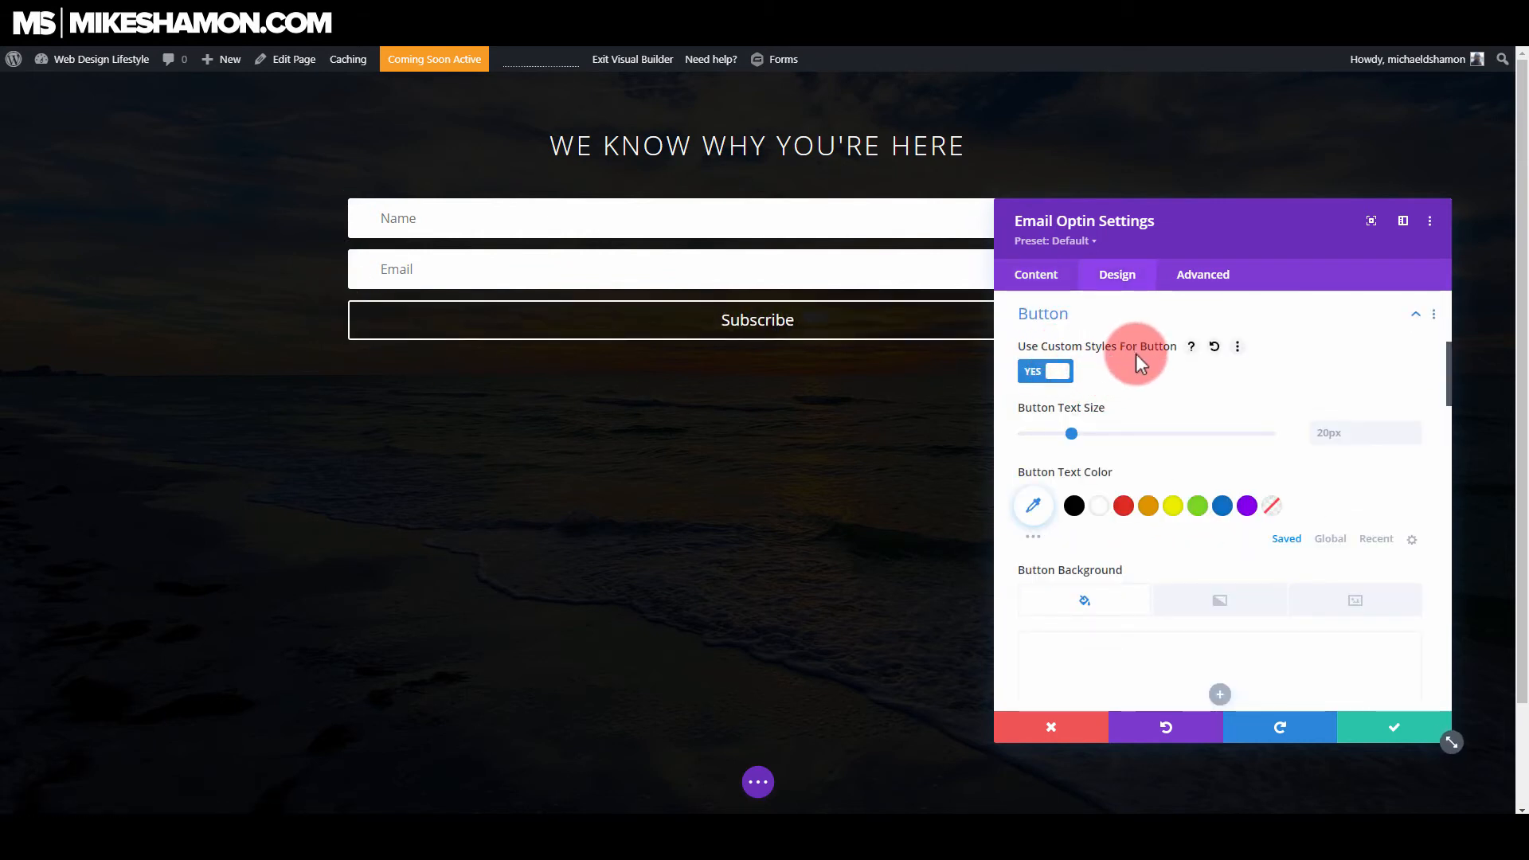
left_click(1354, 438)
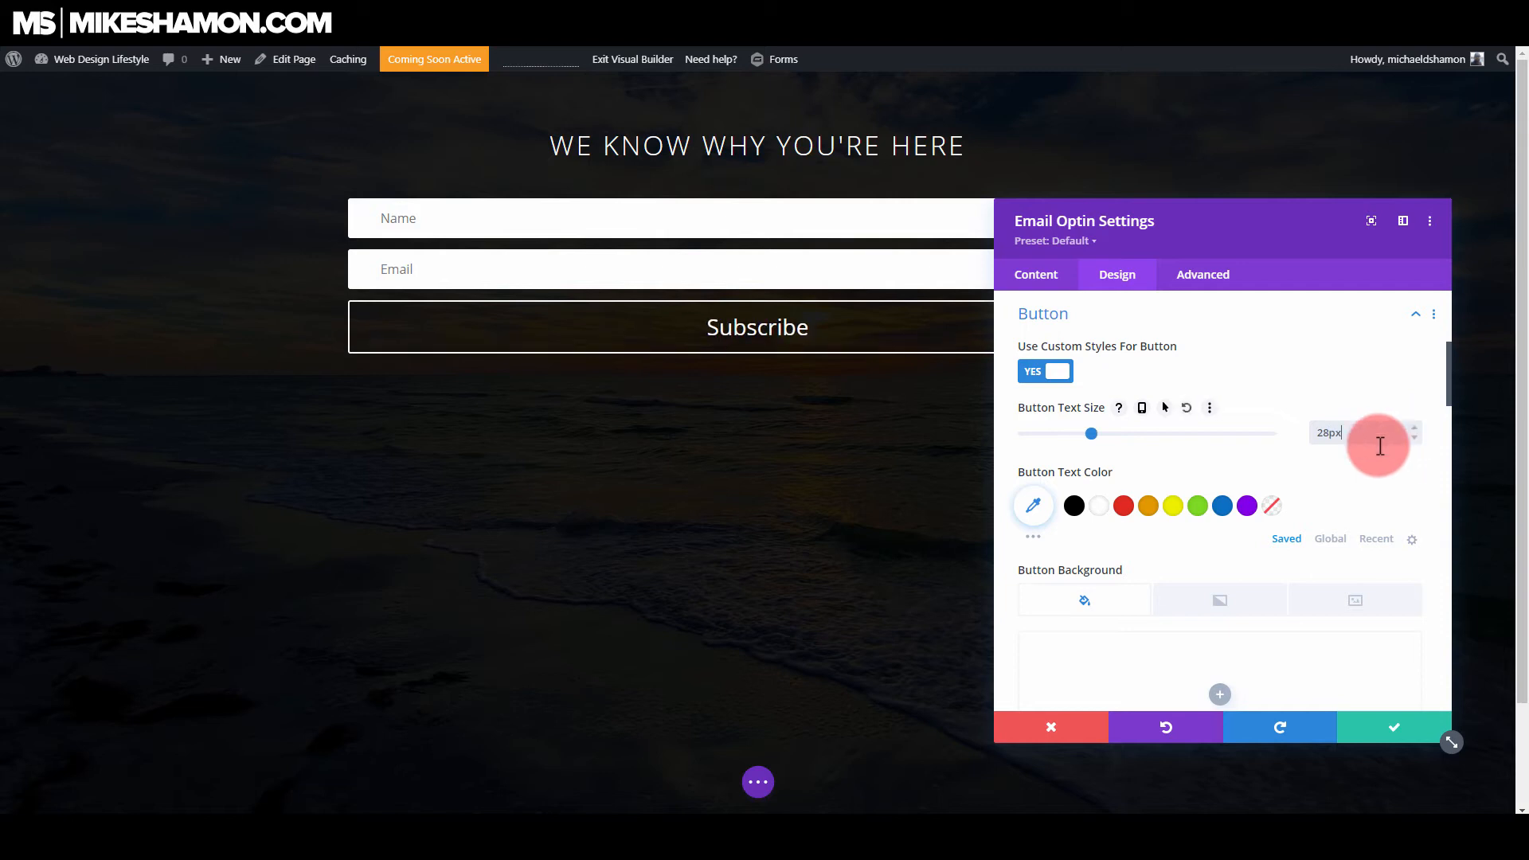
- Set the Subscribe button's font weight to Light and its font style to uppercase
scroll(1188, 456, "down", 3)
scroll(1187, 461, "down", 5)
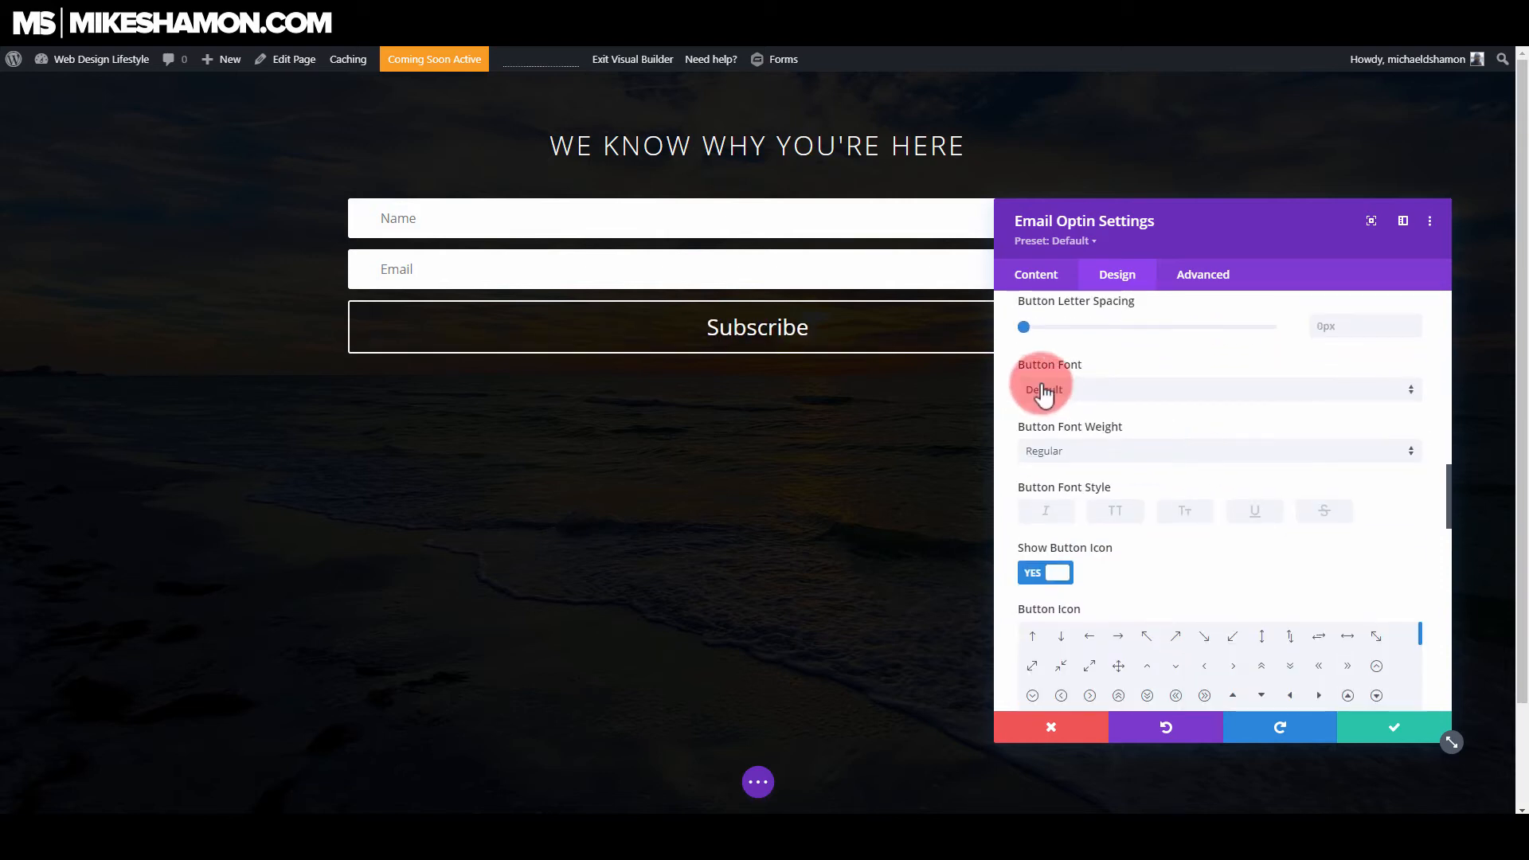
left_click(1068, 451)
left_click(1071, 469)
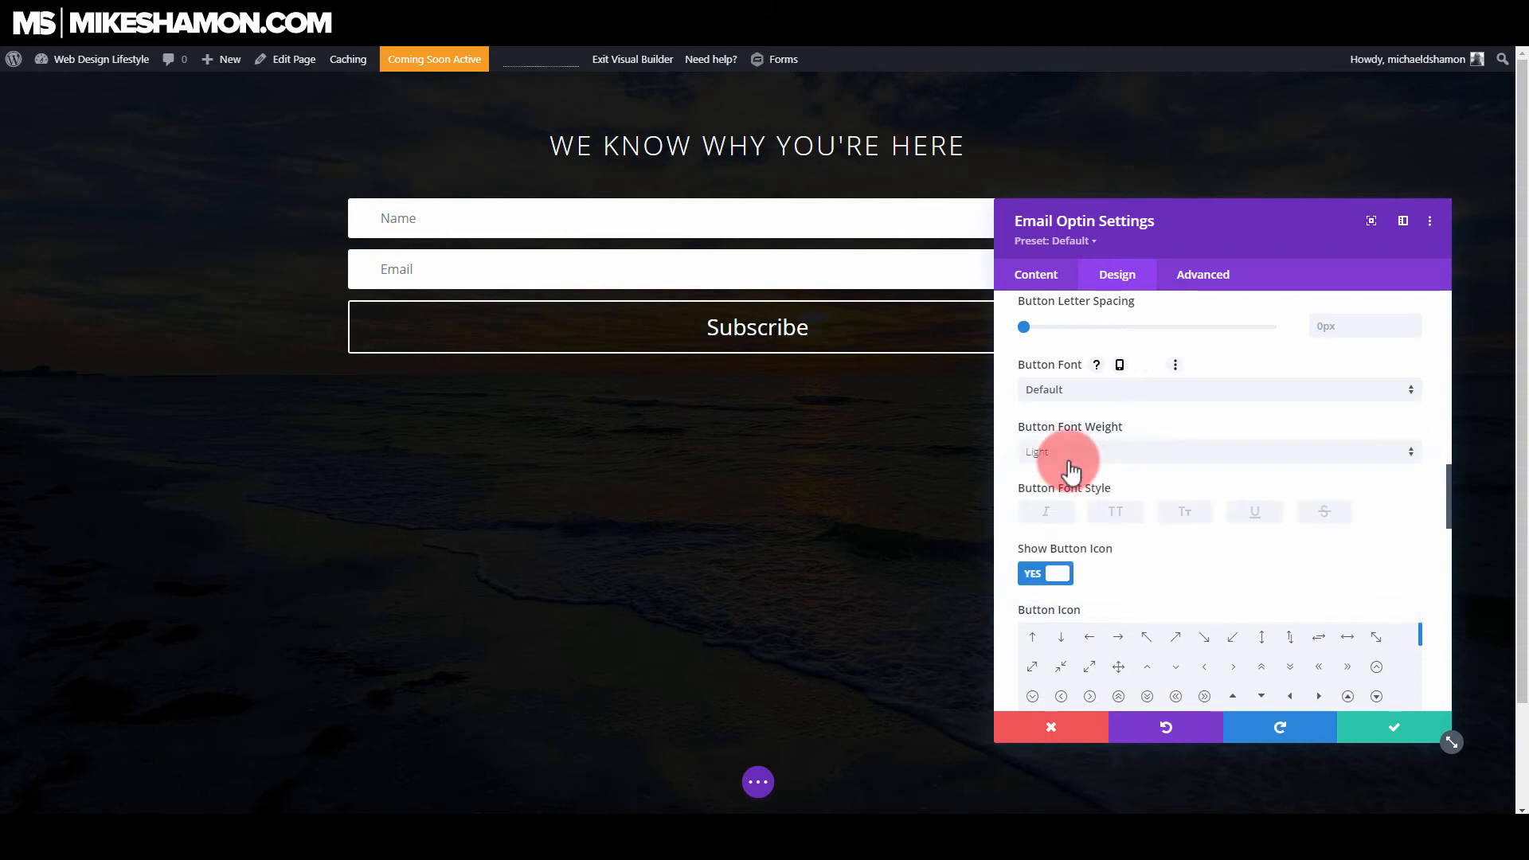
left_click(1137, 513)
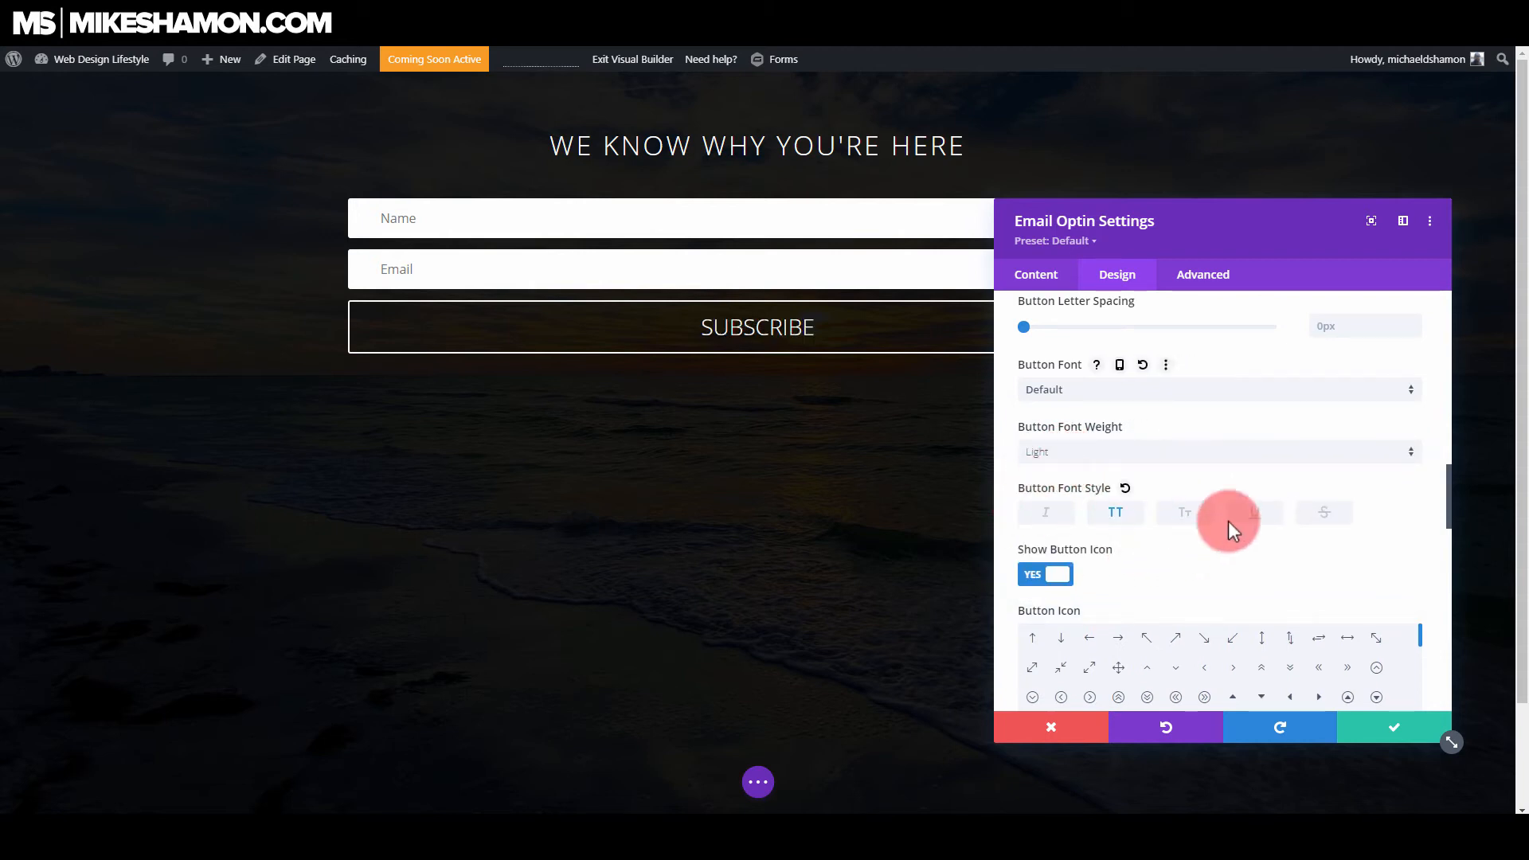
- Hide the Subscribe button's icon, set its letter spacing to 2px, and save the Email Optin module
left_click(1050, 575)
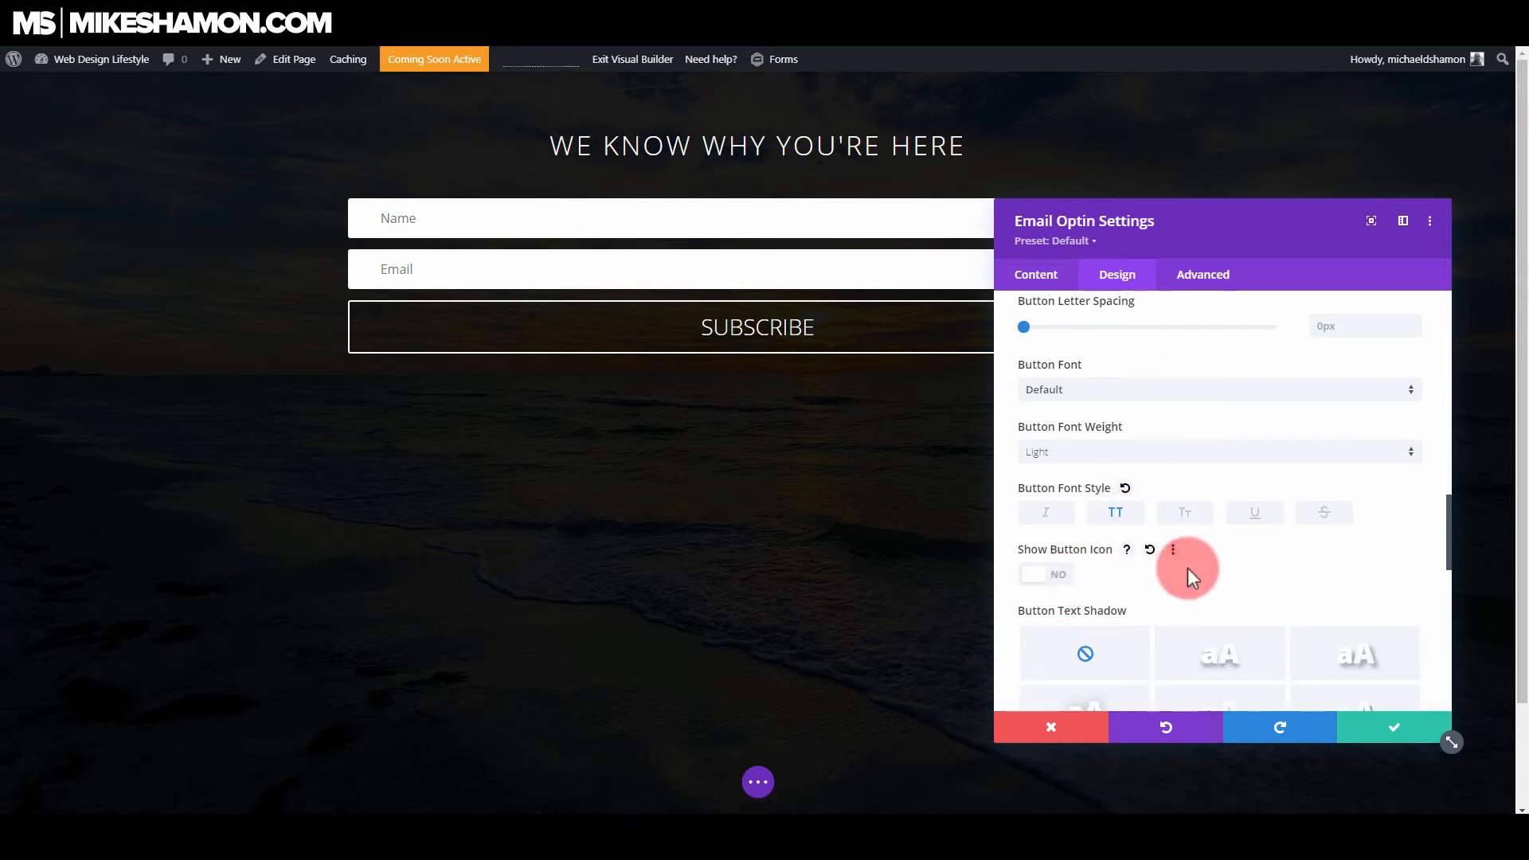
scroll(1187, 567, "down", 1)
scroll(1188, 567, "up", 1)
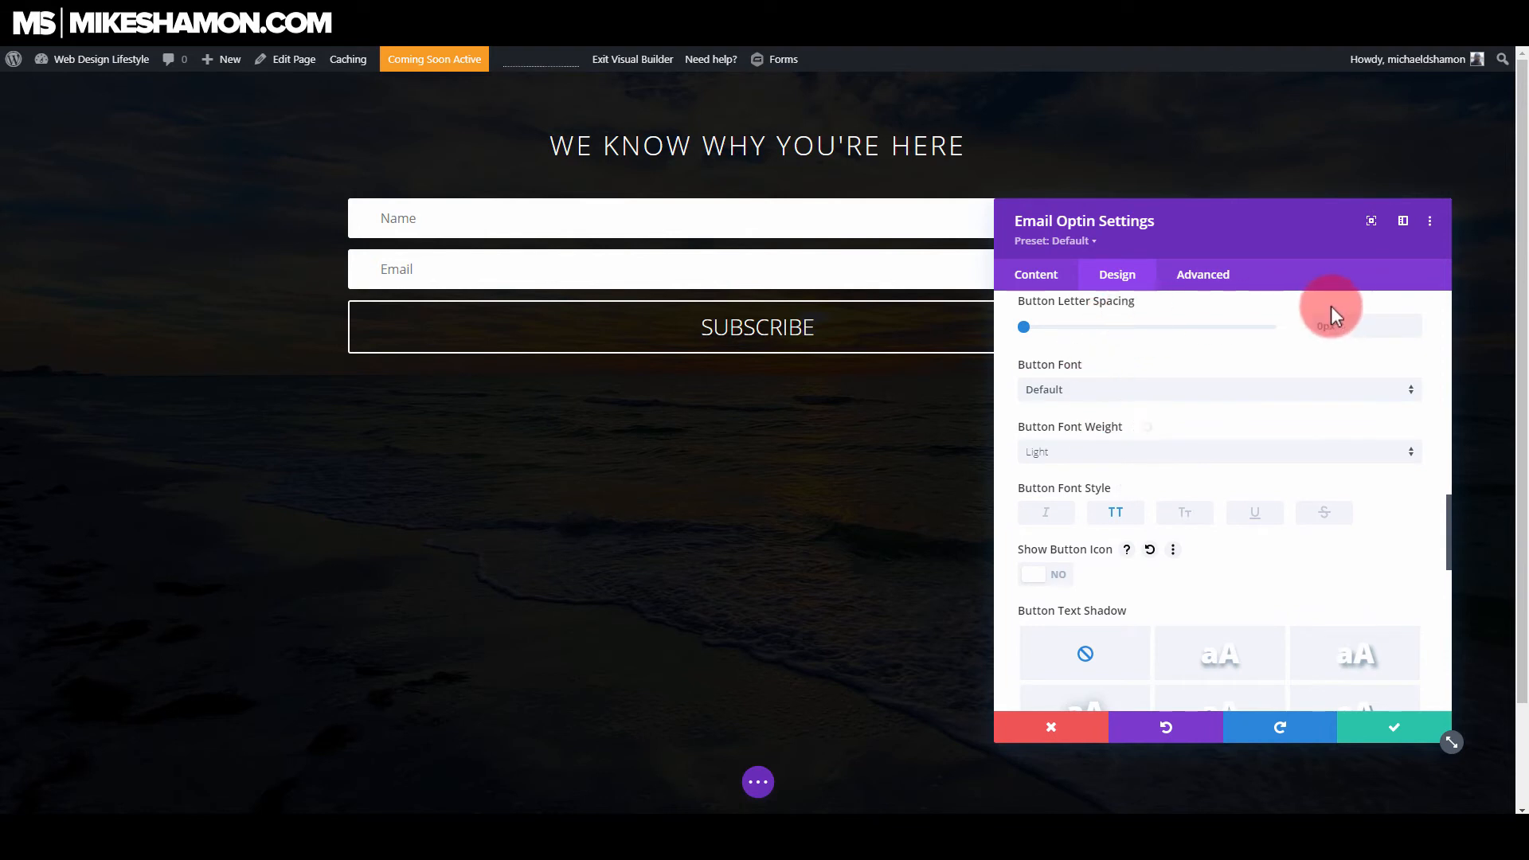
left_click(1414, 322)
left_click(1415, 321)
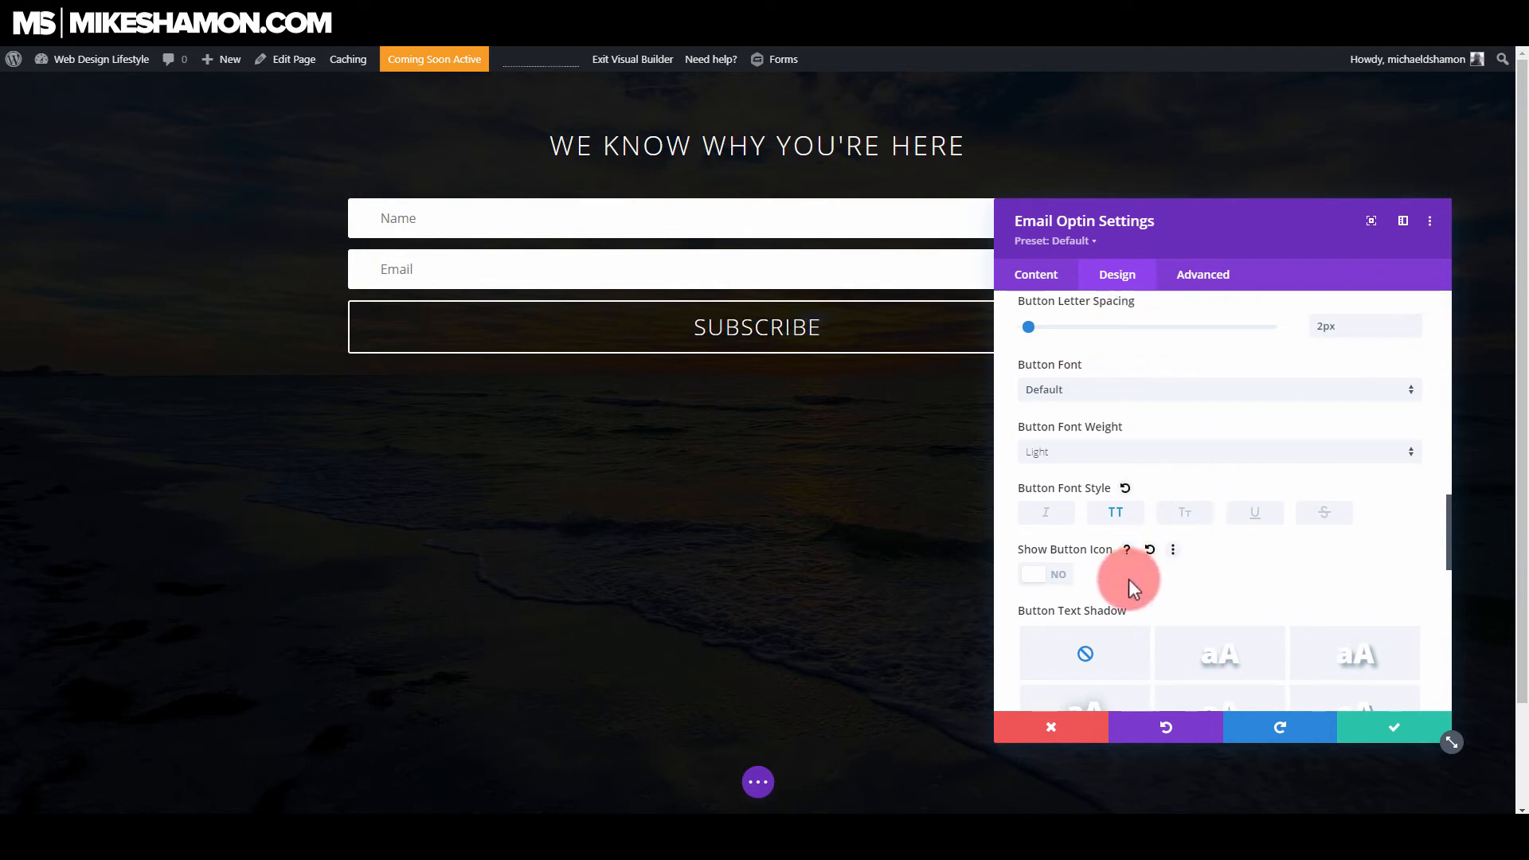
scroll(1130, 580, "up", 3)
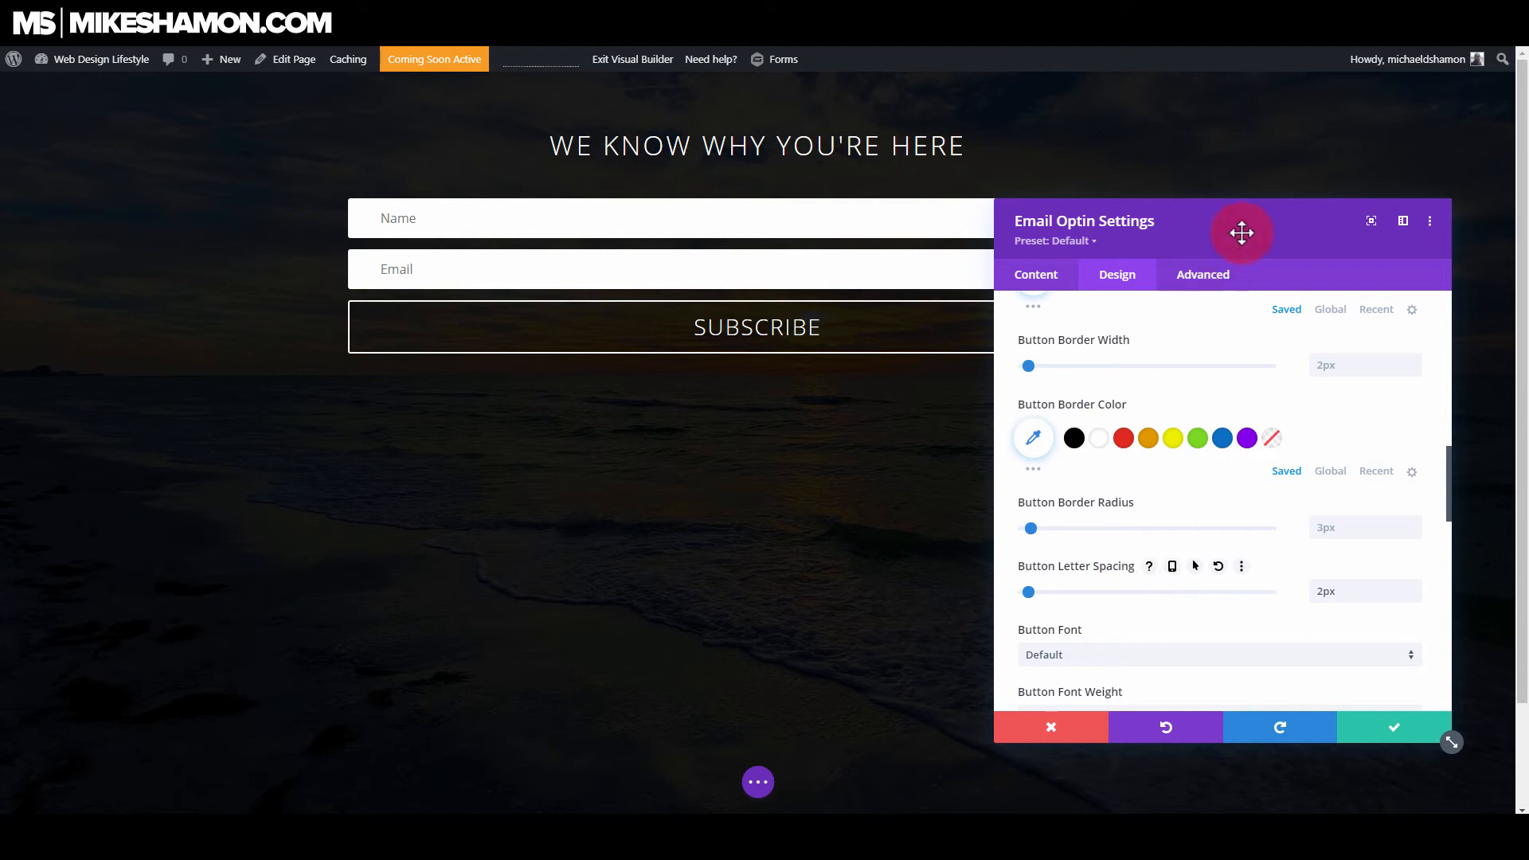
left_click_drag(1239, 232, 1265, 252)
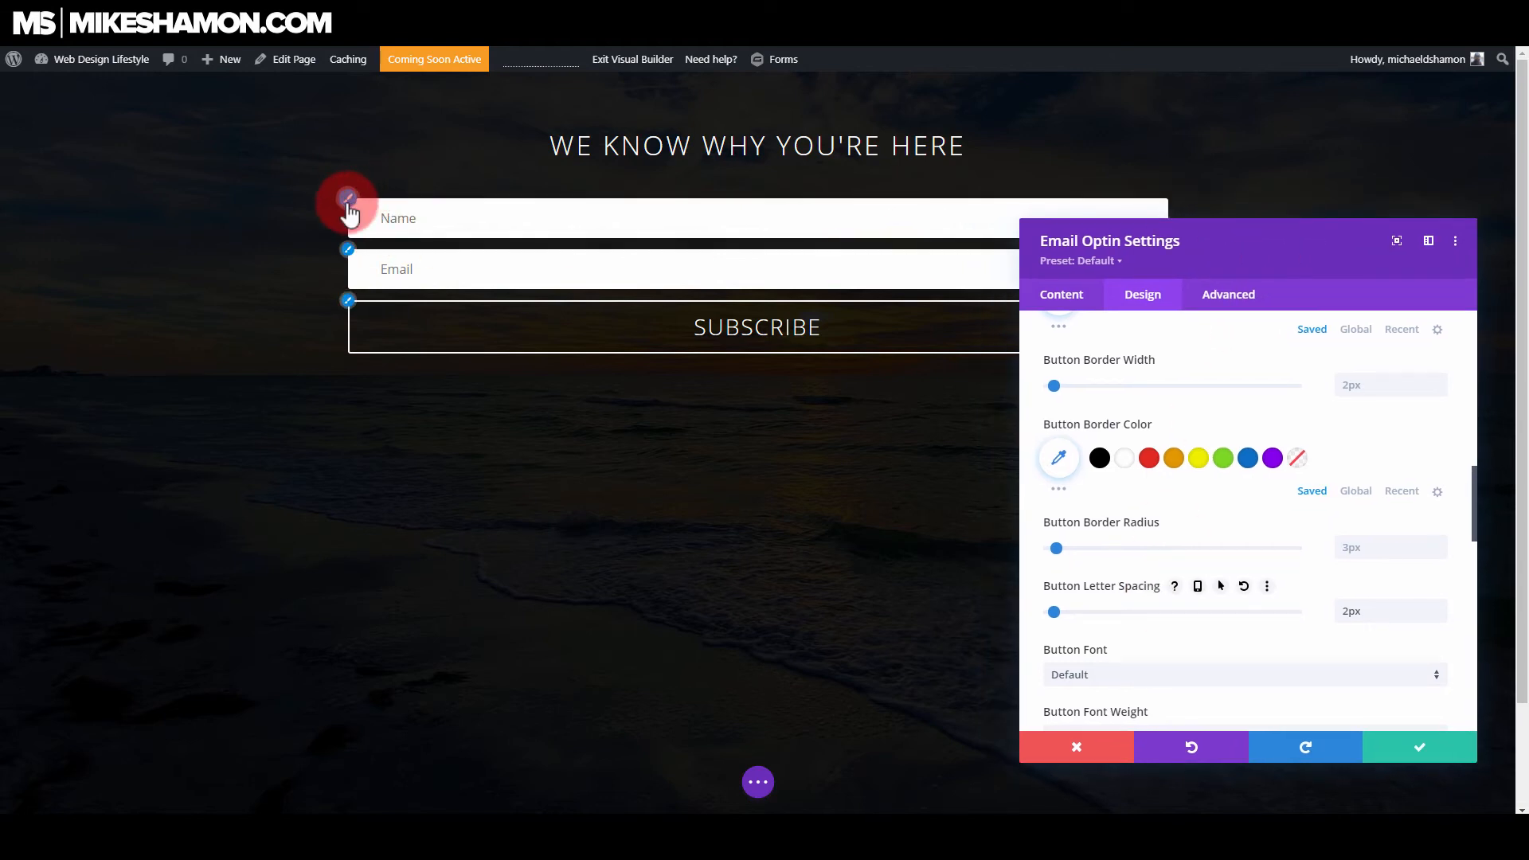
left_click(1402, 747)
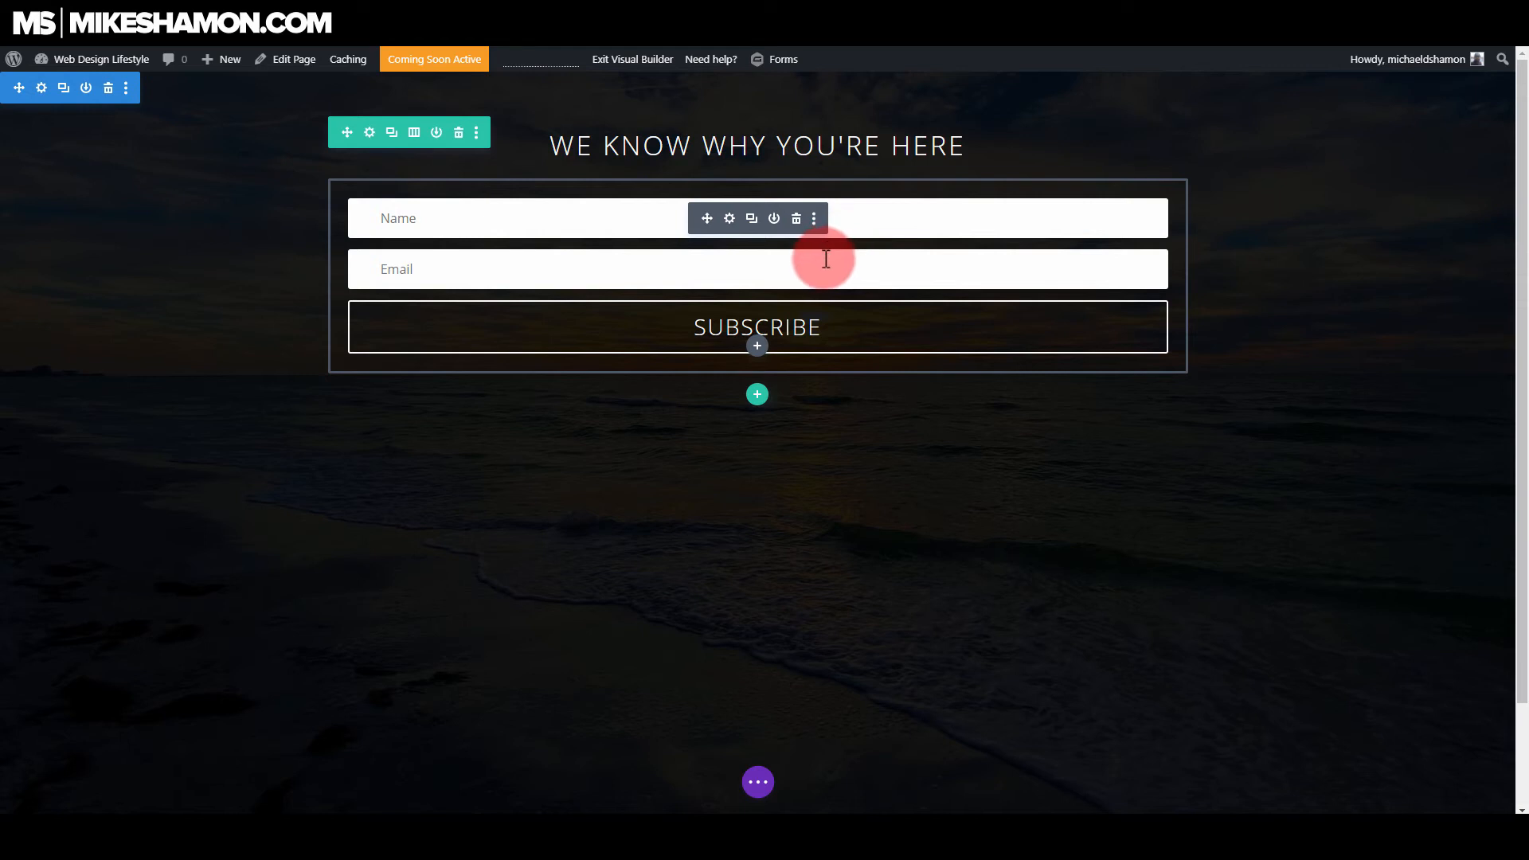
- Reopen the Email Optin button styles and set the Subscribe button's border width to 1px and border radius to 0px
left_click(729, 220)
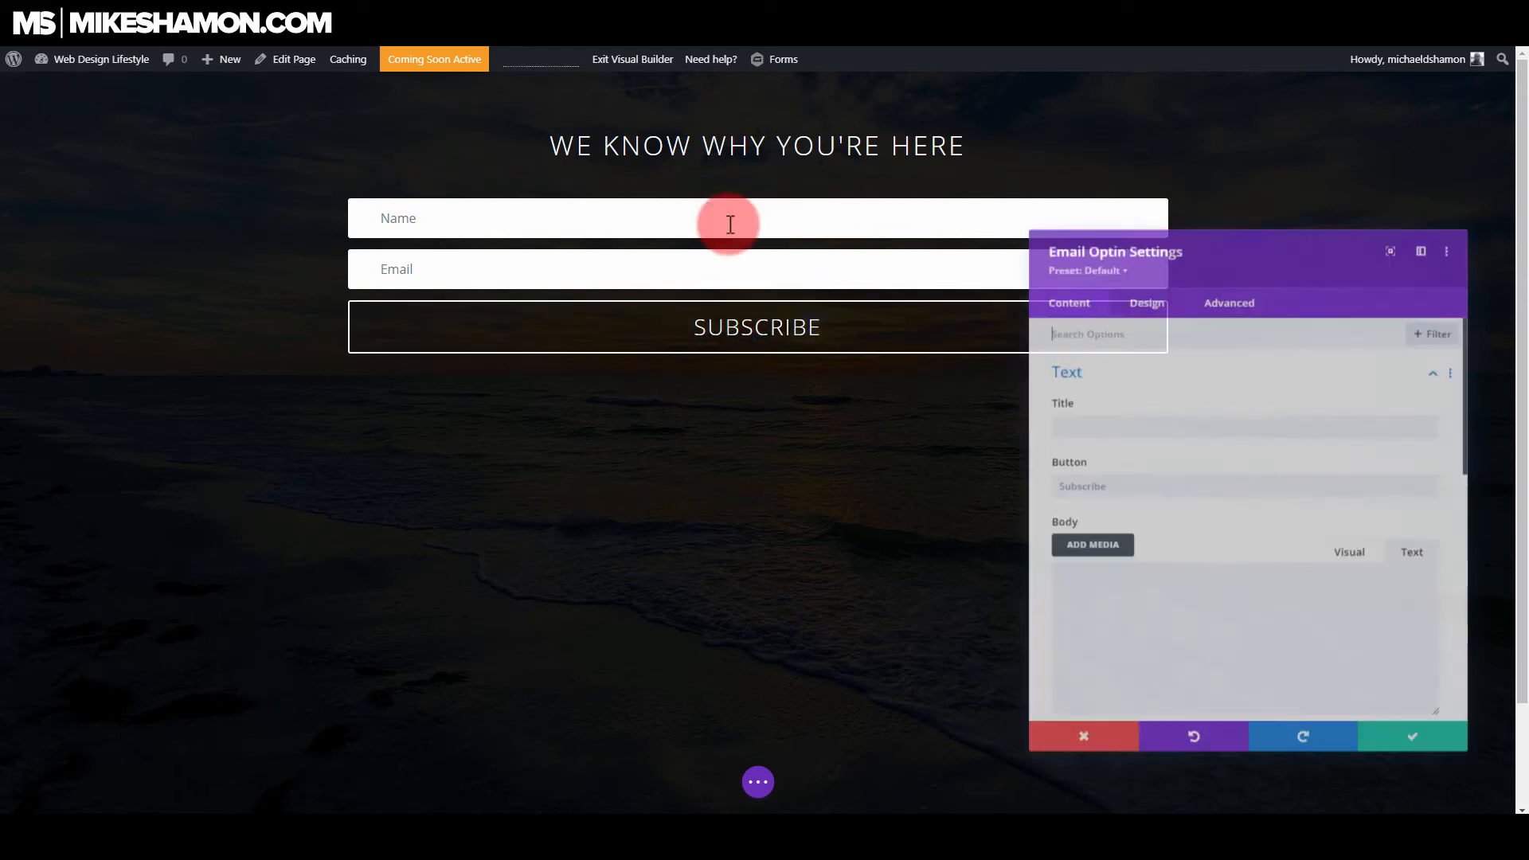
left_click(347, 300)
left_click(1307, 547)
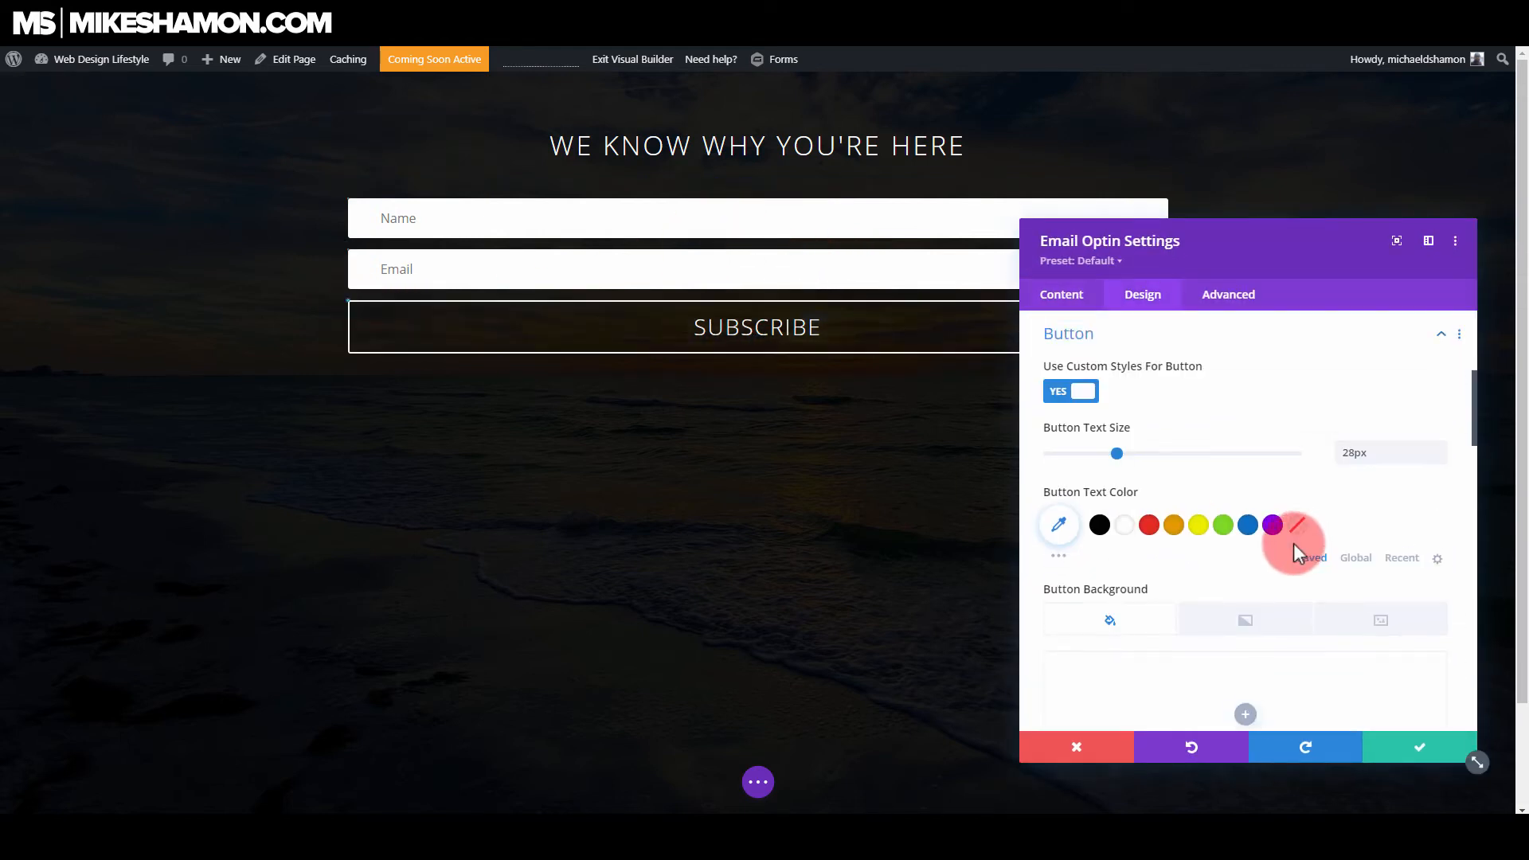
scroll(1403, 470, "down", 3)
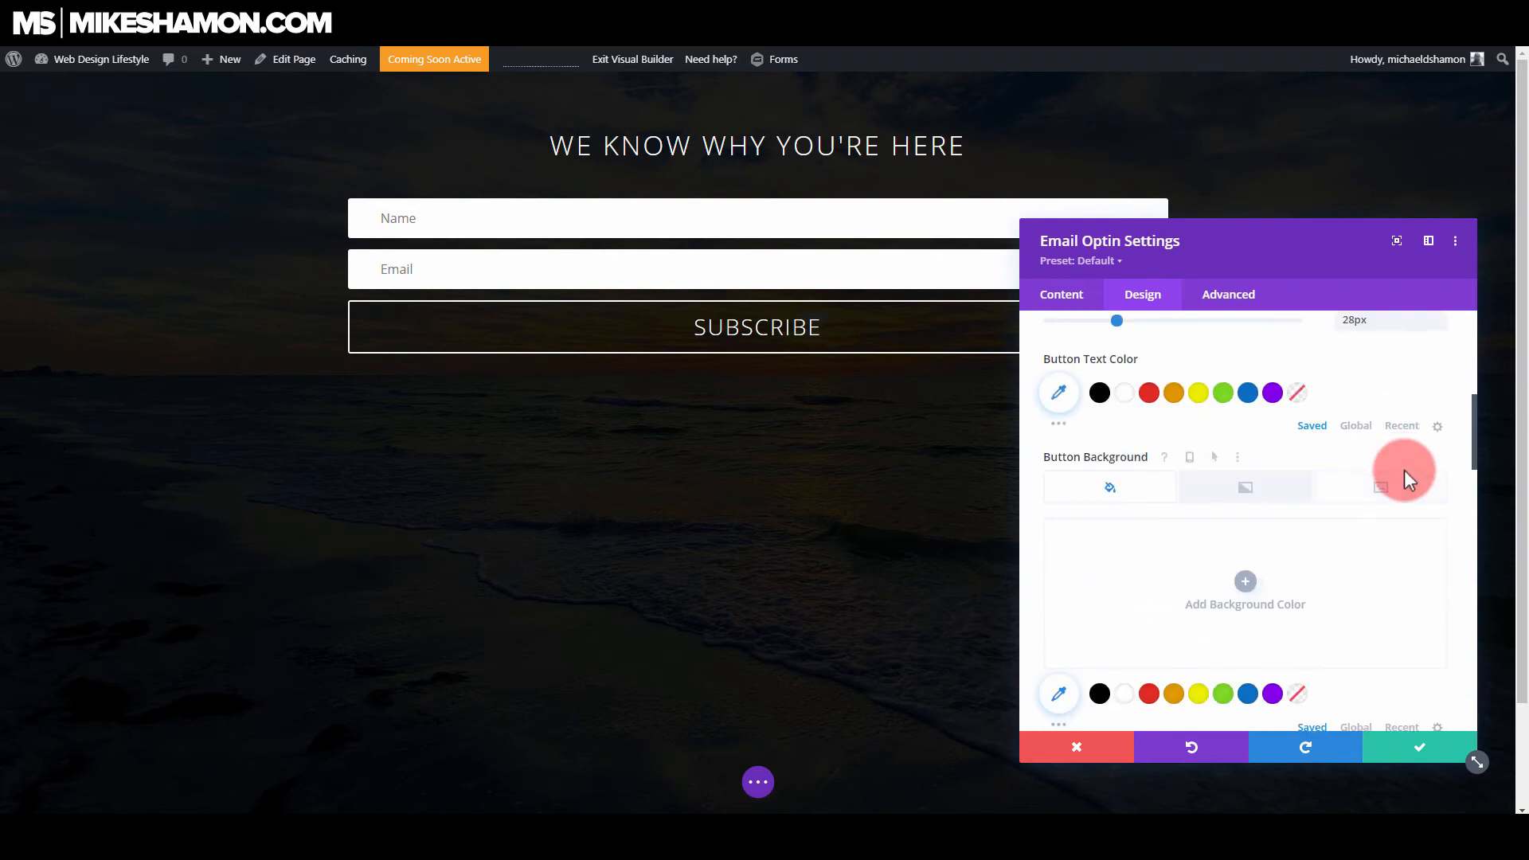
scroll(1402, 477, "down", 2)
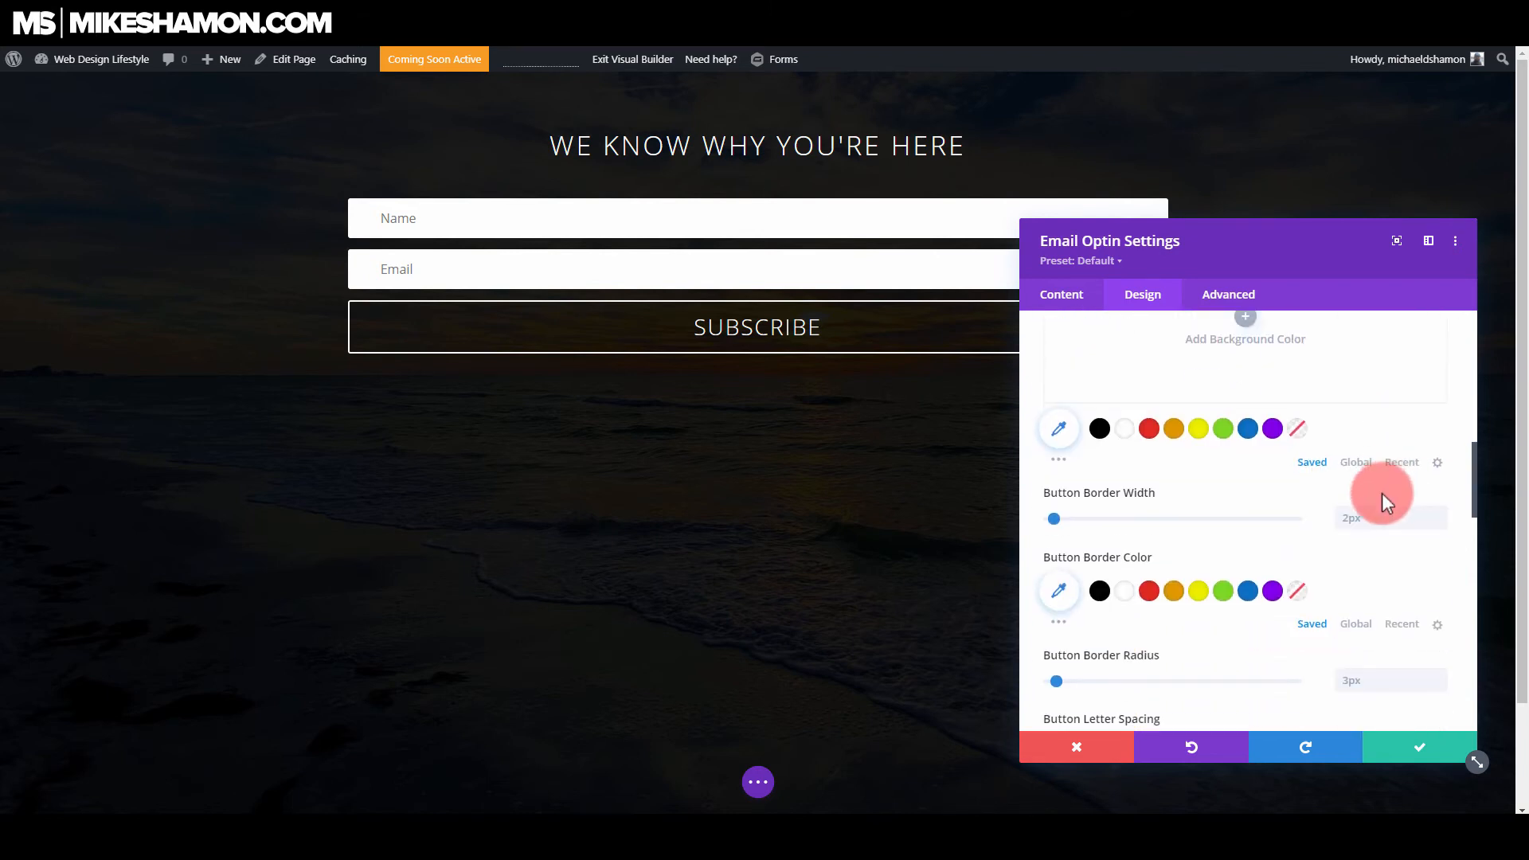
left_click(1438, 524)
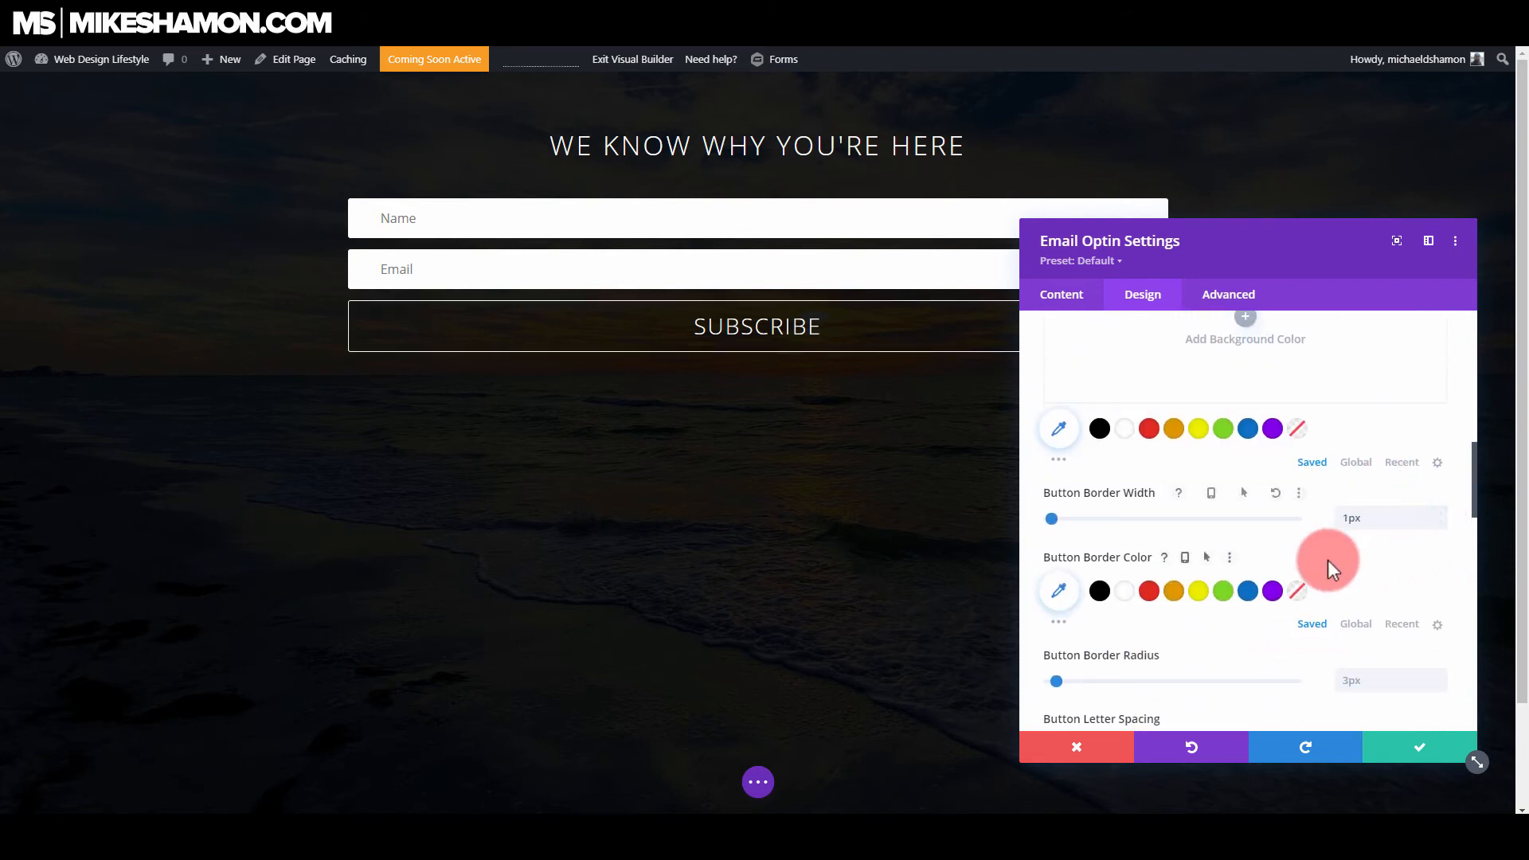
scroll(1326, 561, "down", 2)
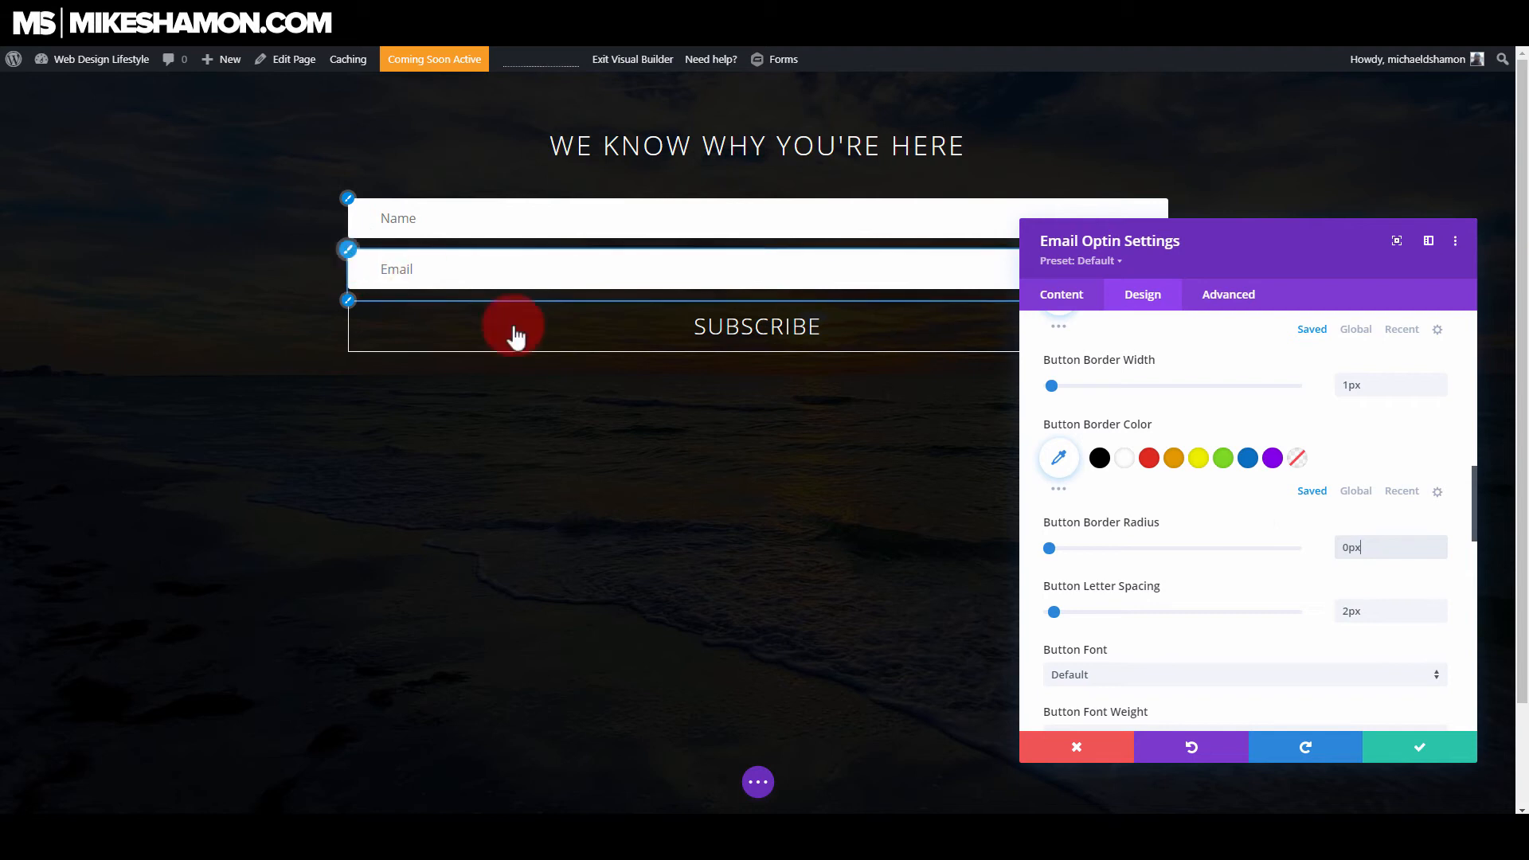
- Give the Subscribe button a translucent white background of rgba(255,255,255,0.13) and save the module
scroll(1236, 517, "up", 6)
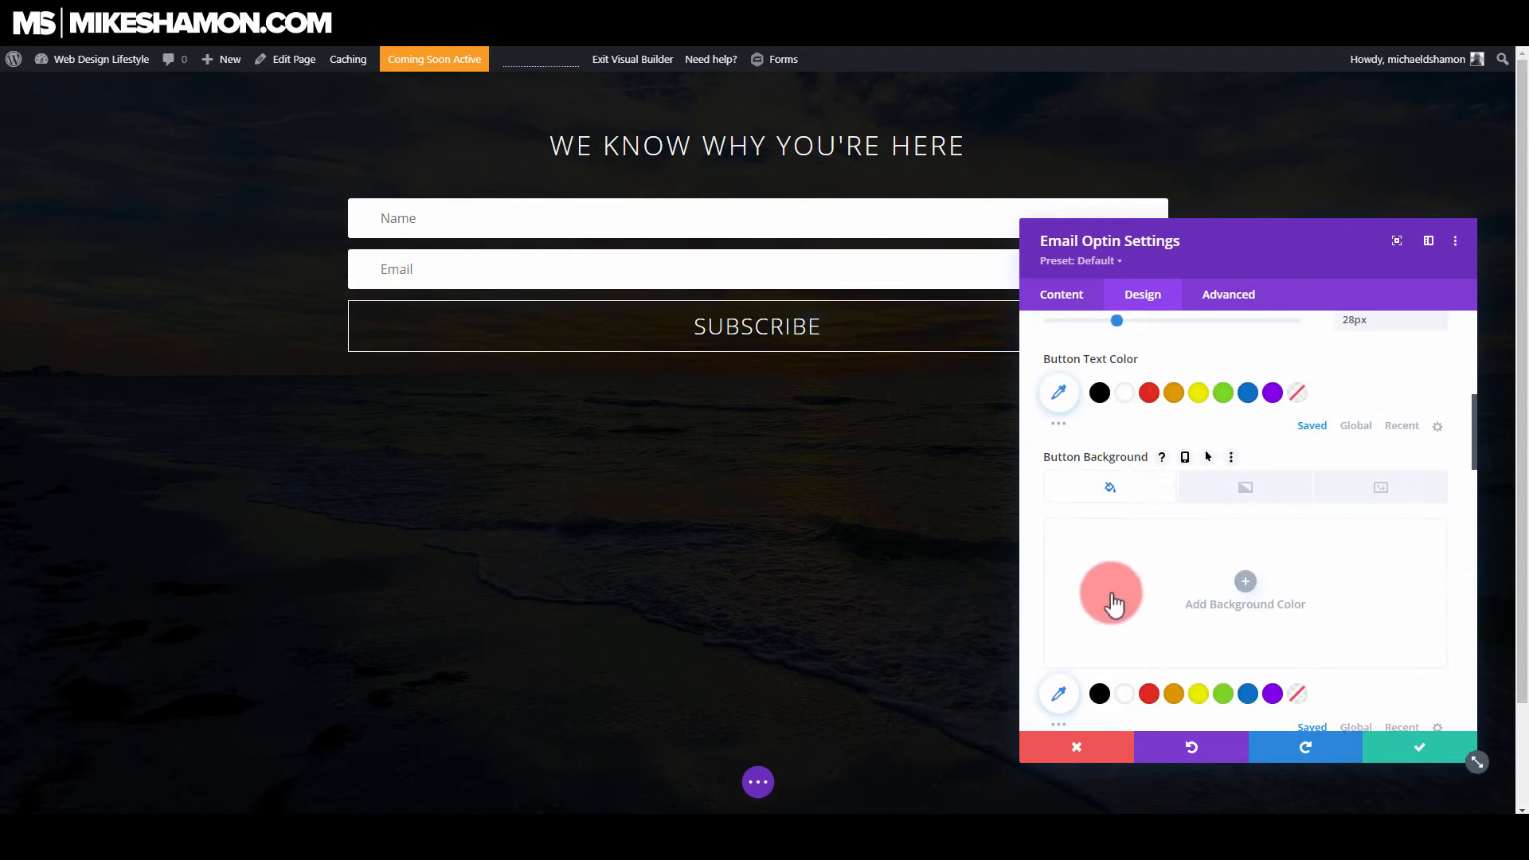
left_click(1123, 699)
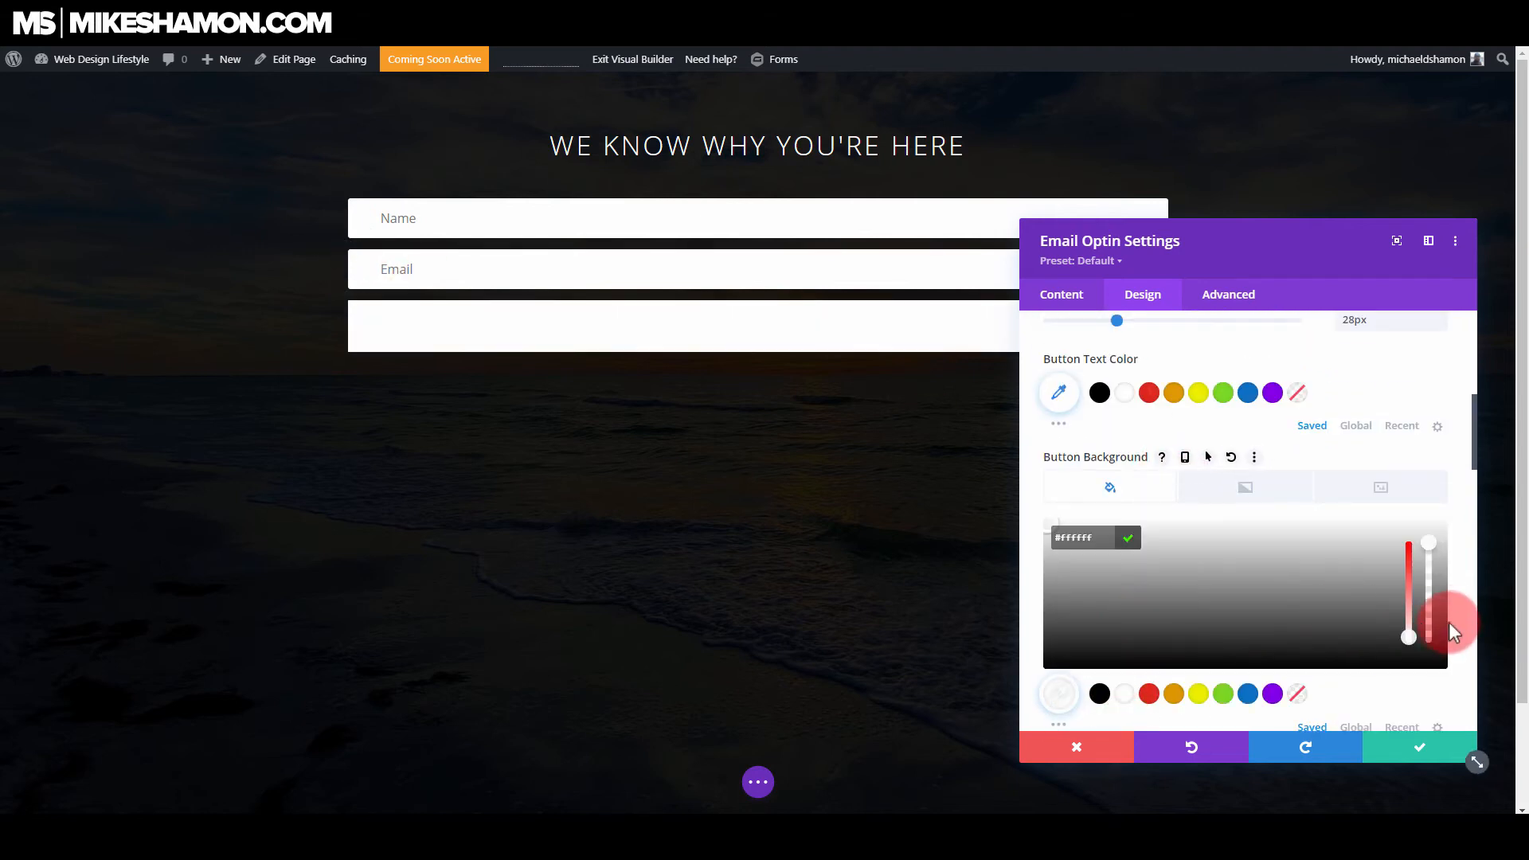
left_click_drag(1431, 634, 1433, 643)
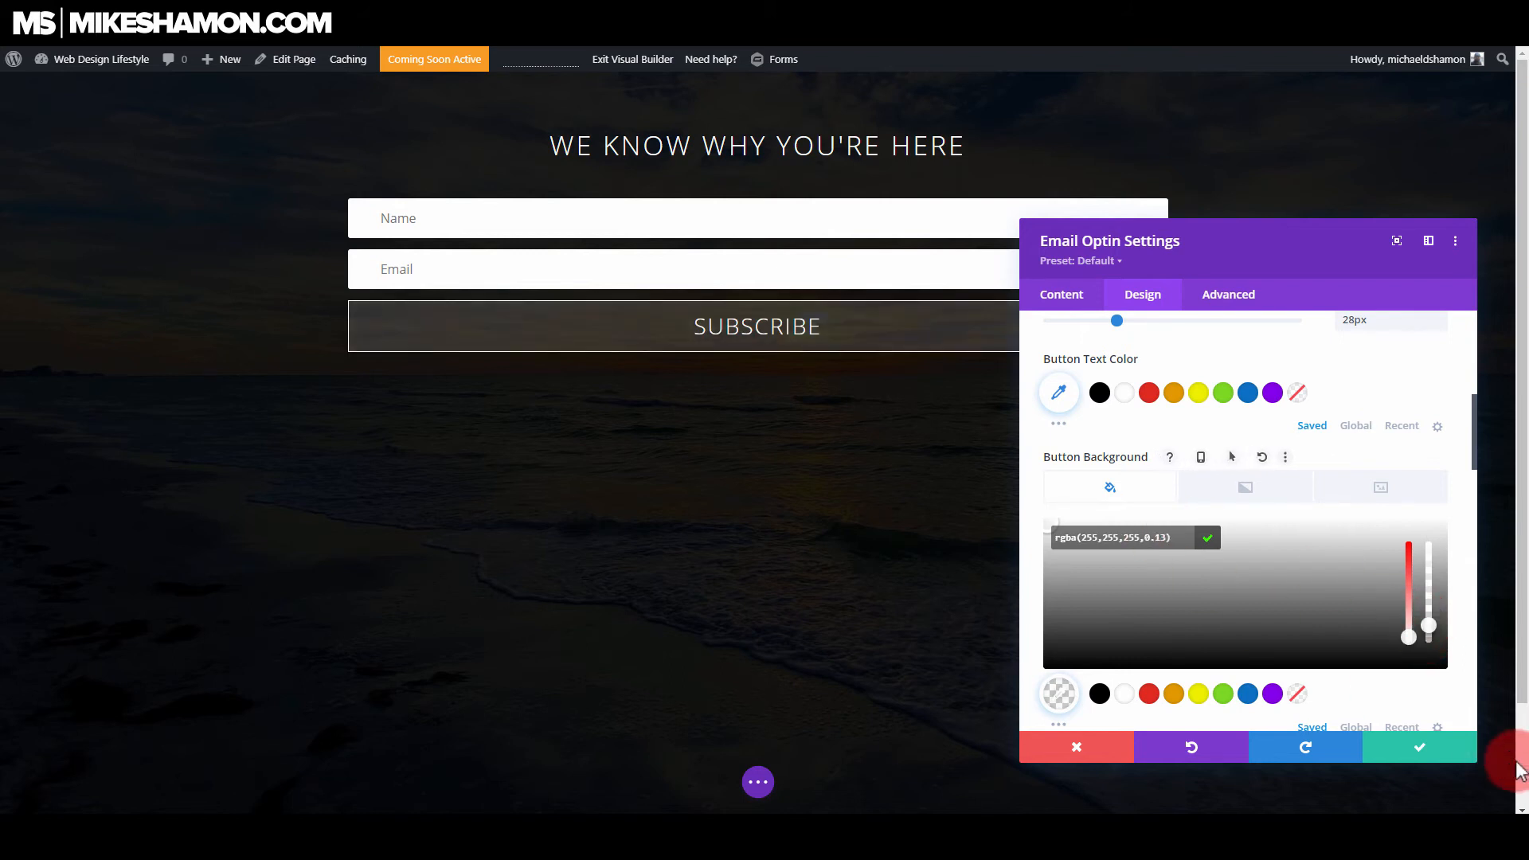
left_click(1422, 752)
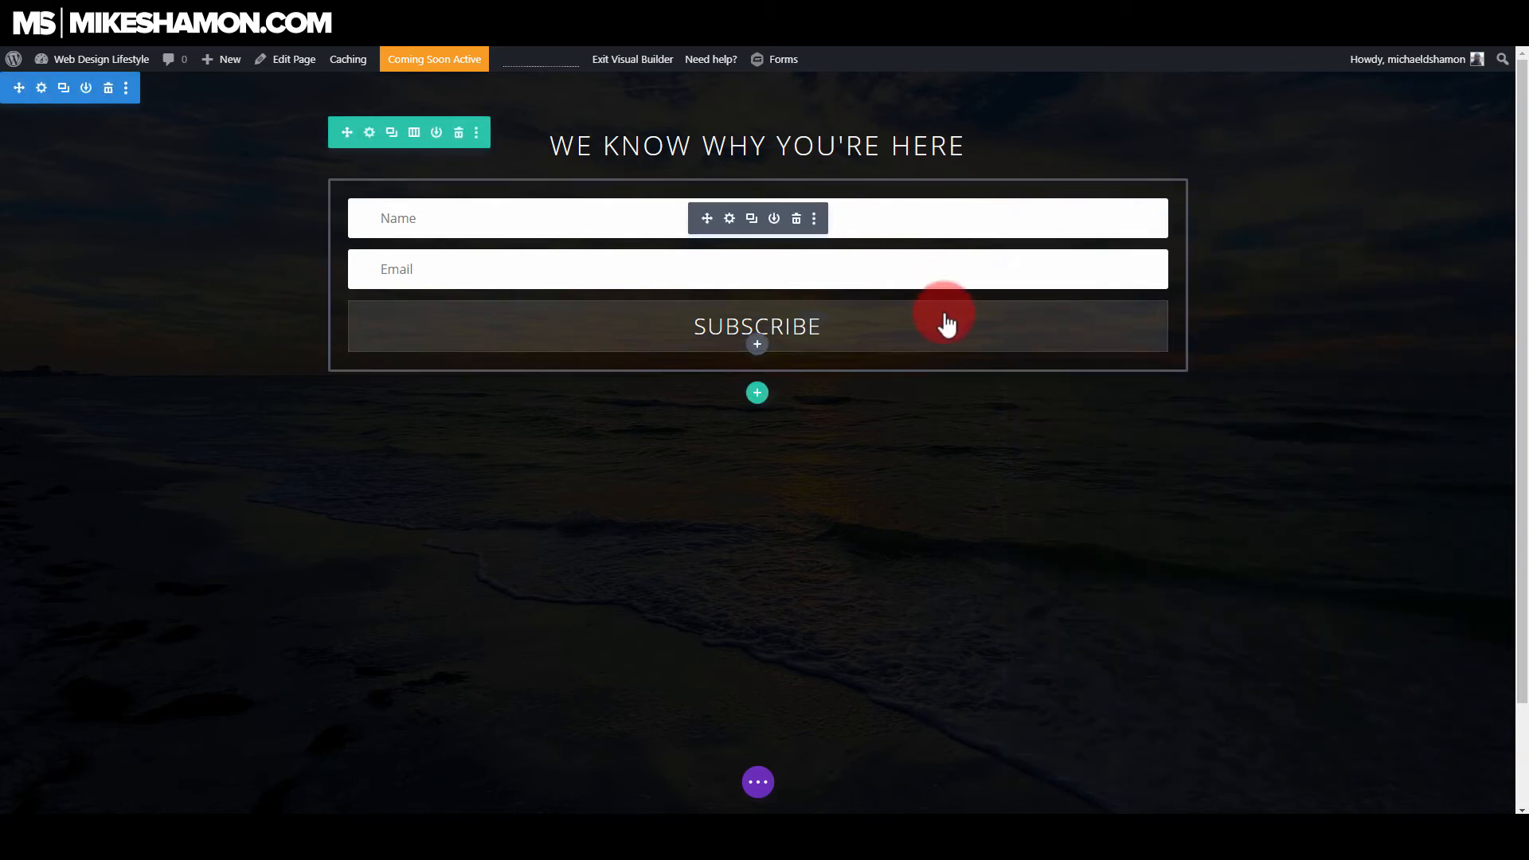
- Reopen the Email Optin field styles and make the fields' background color transparent
left_click(730, 222)
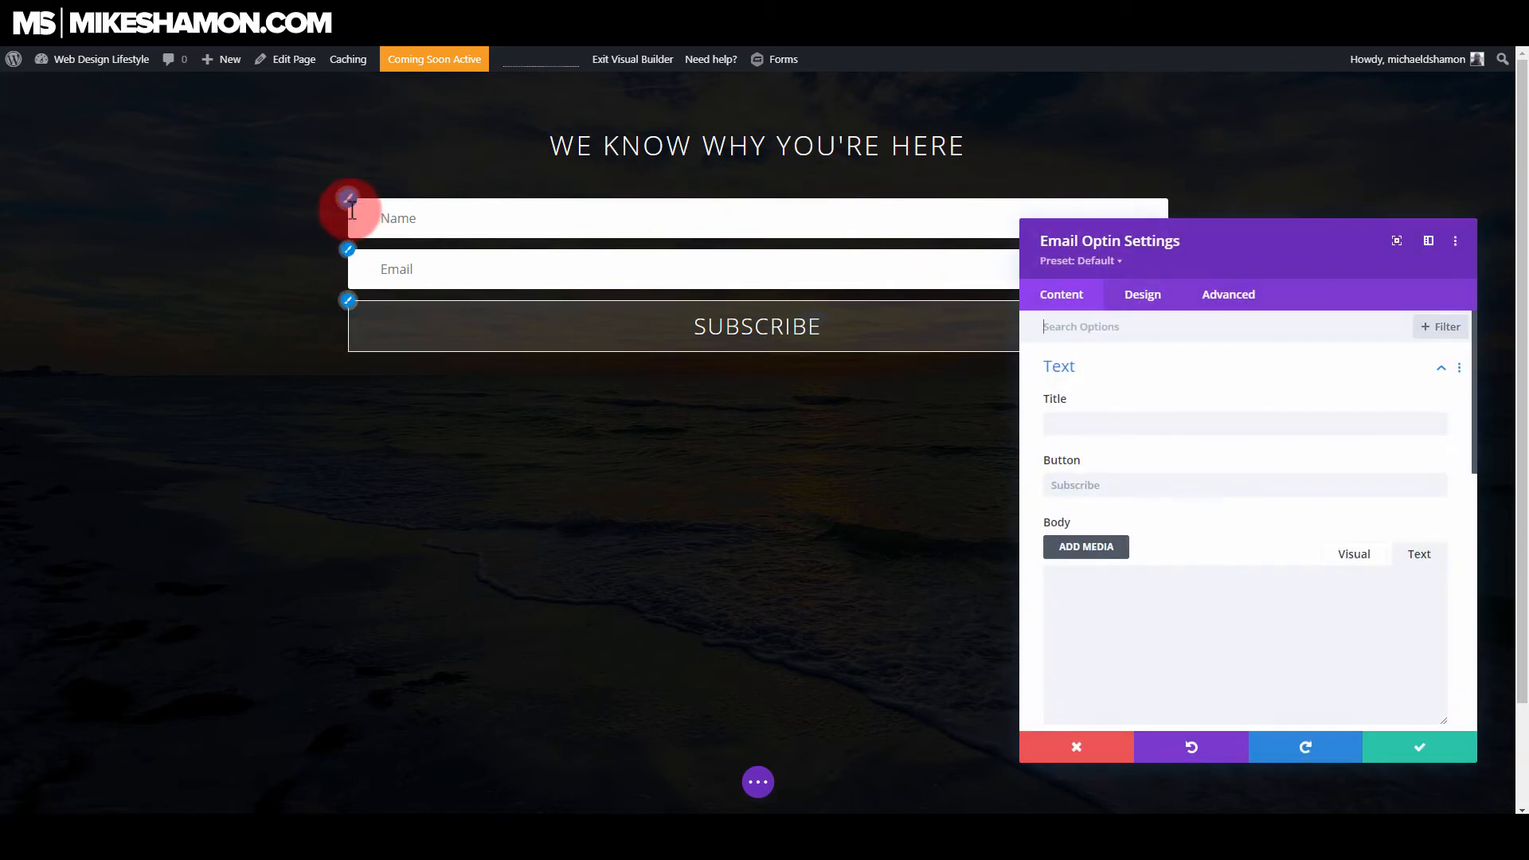
left_click(348, 200)
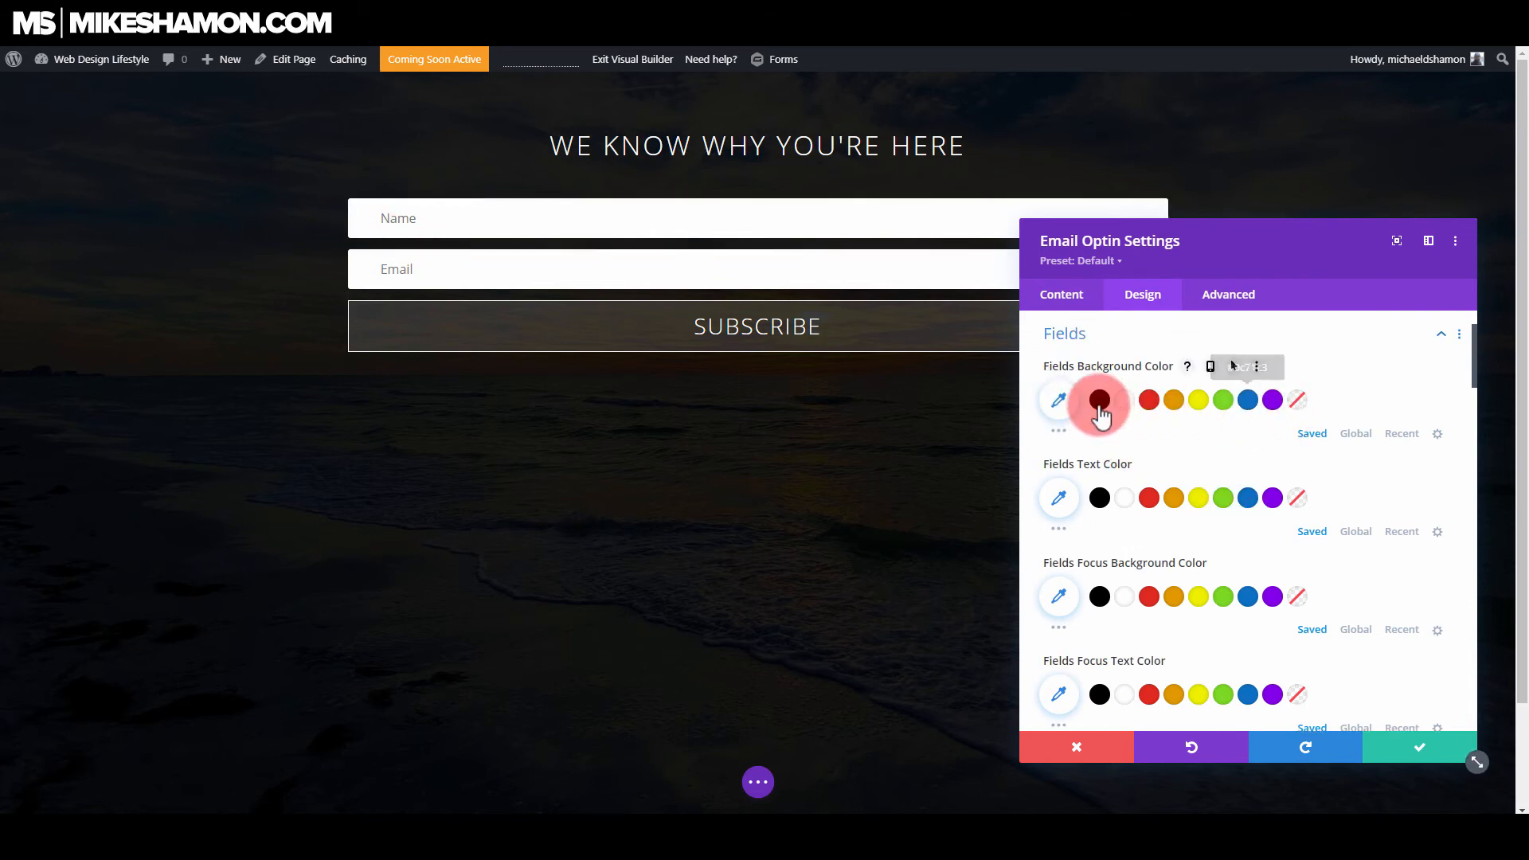
left_click(1061, 407)
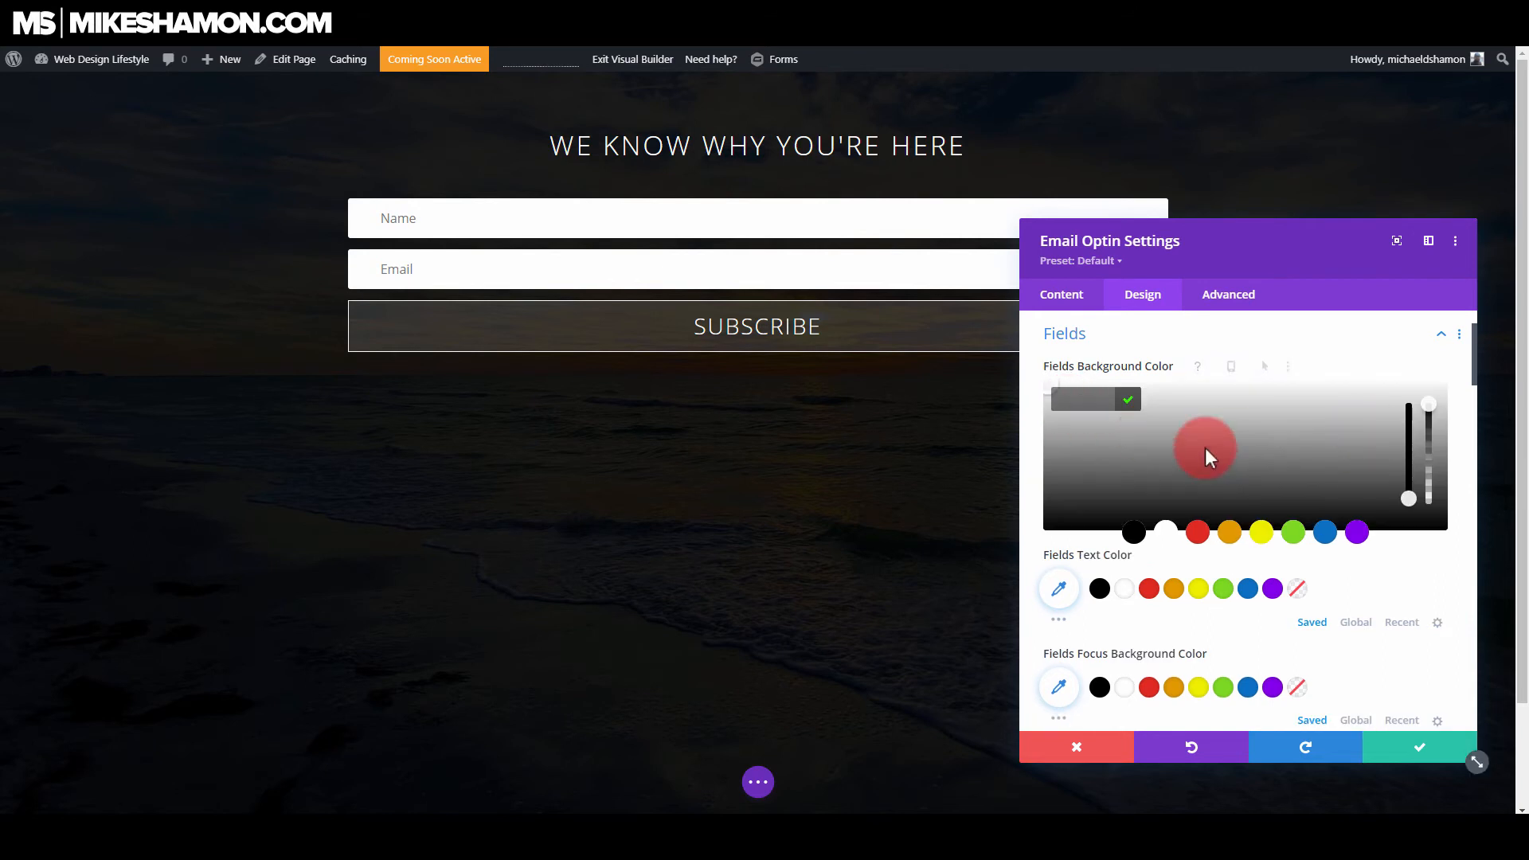
left_click(1031, 445)
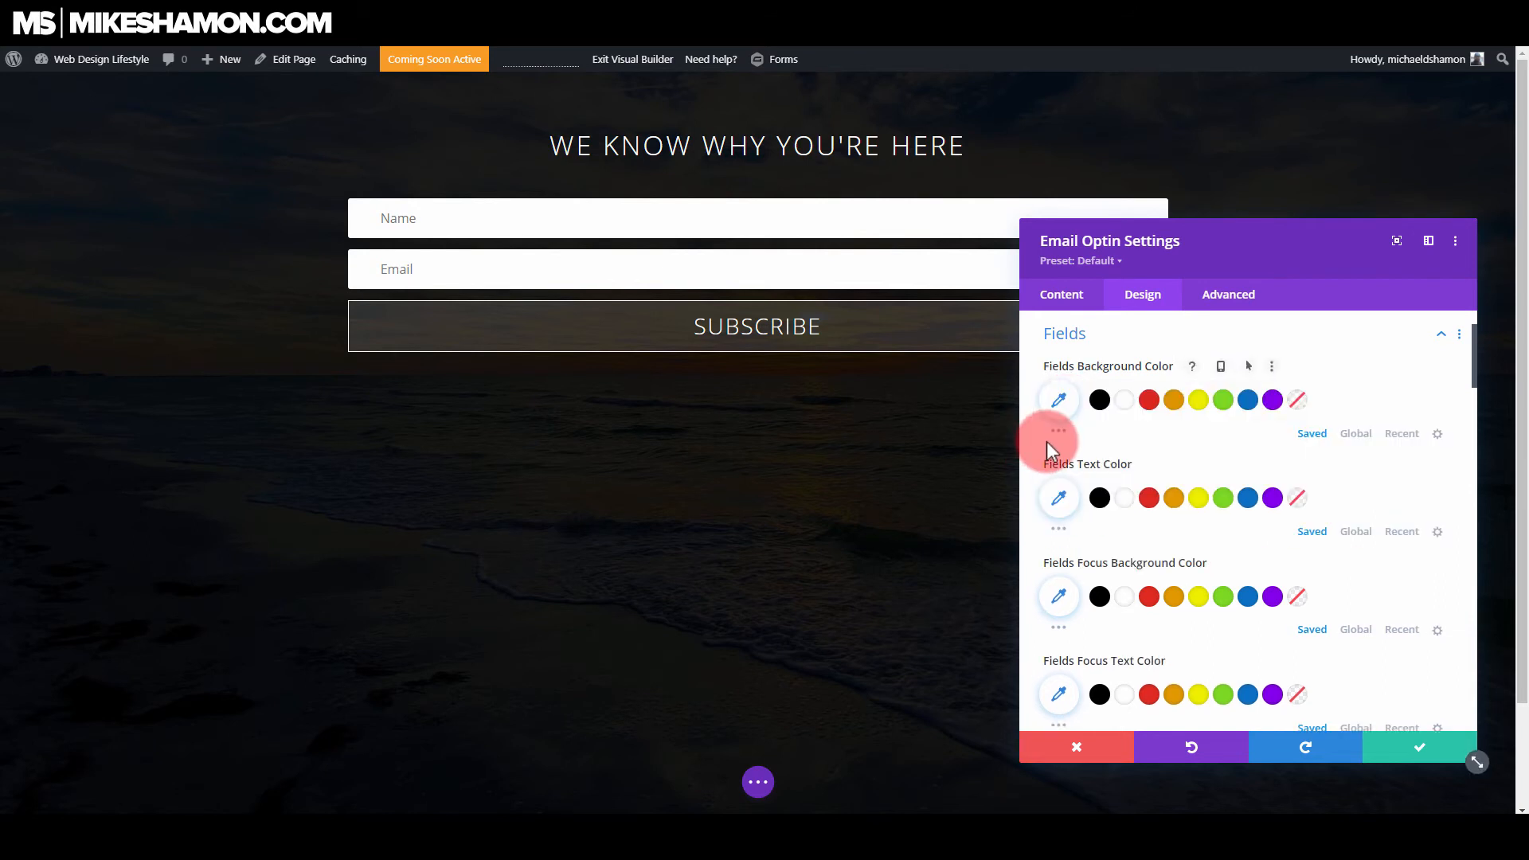
left_click(1298, 401)
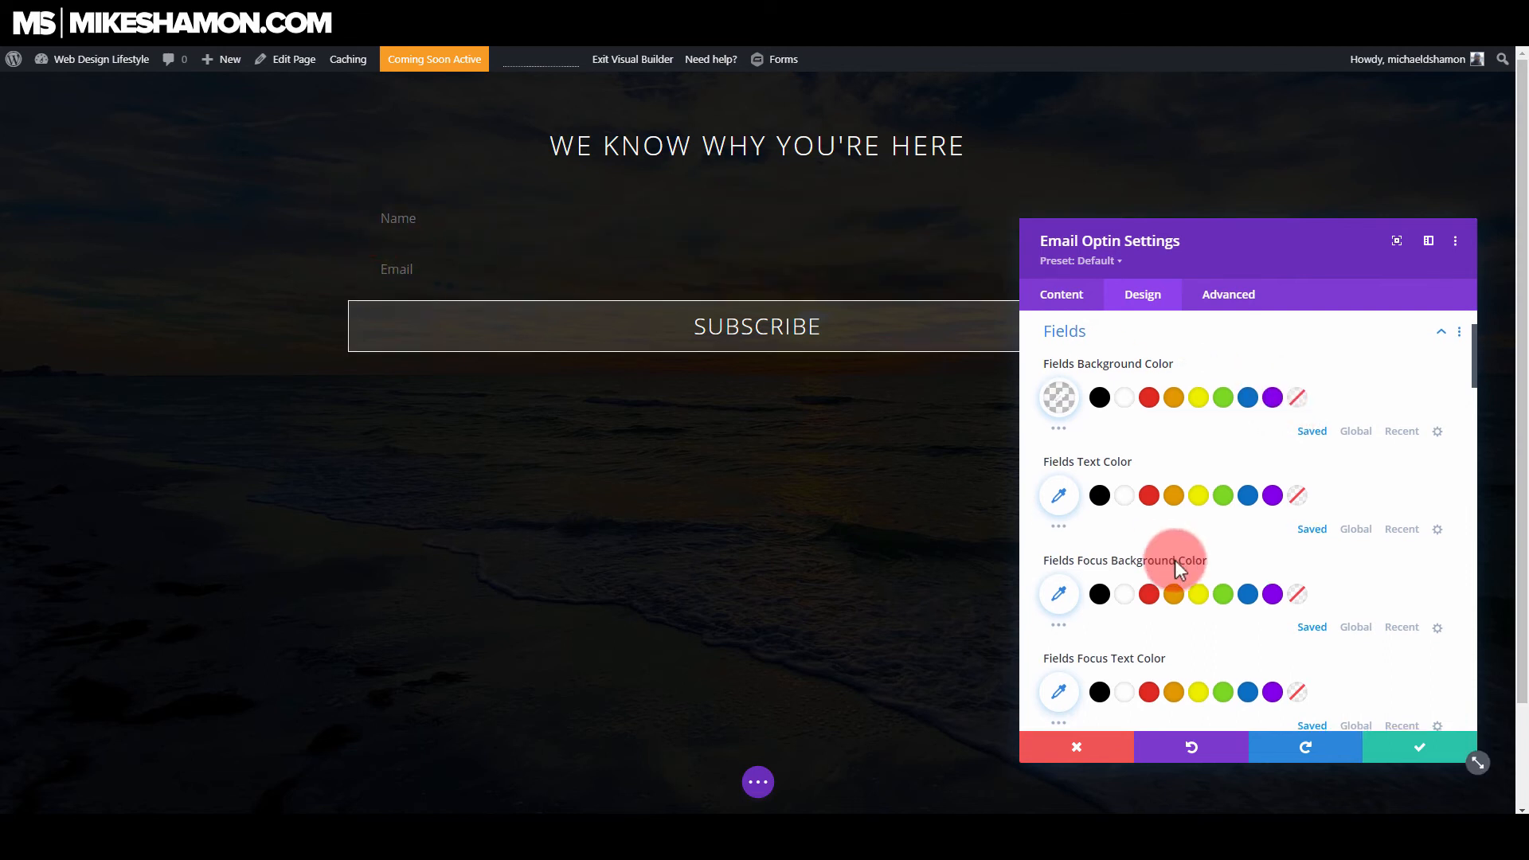
- Give the Name and Email fields a 1px white border
scroll(1177, 562, "down", 3)
scroll(1176, 563, "down", 2)
scroll(1175, 561, "down", 7)
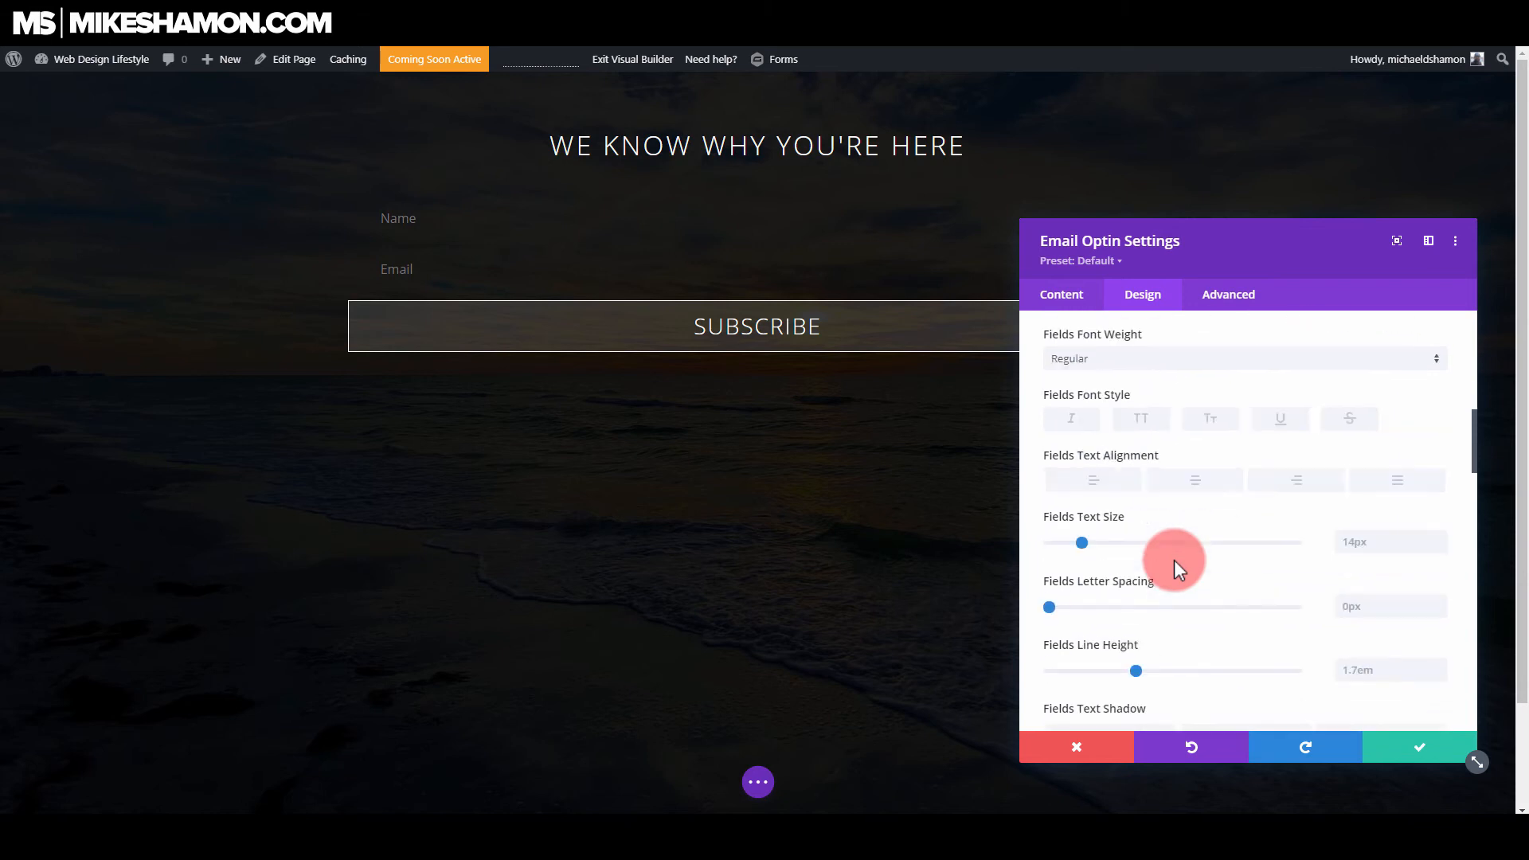
scroll(1174, 561, "down", 7)
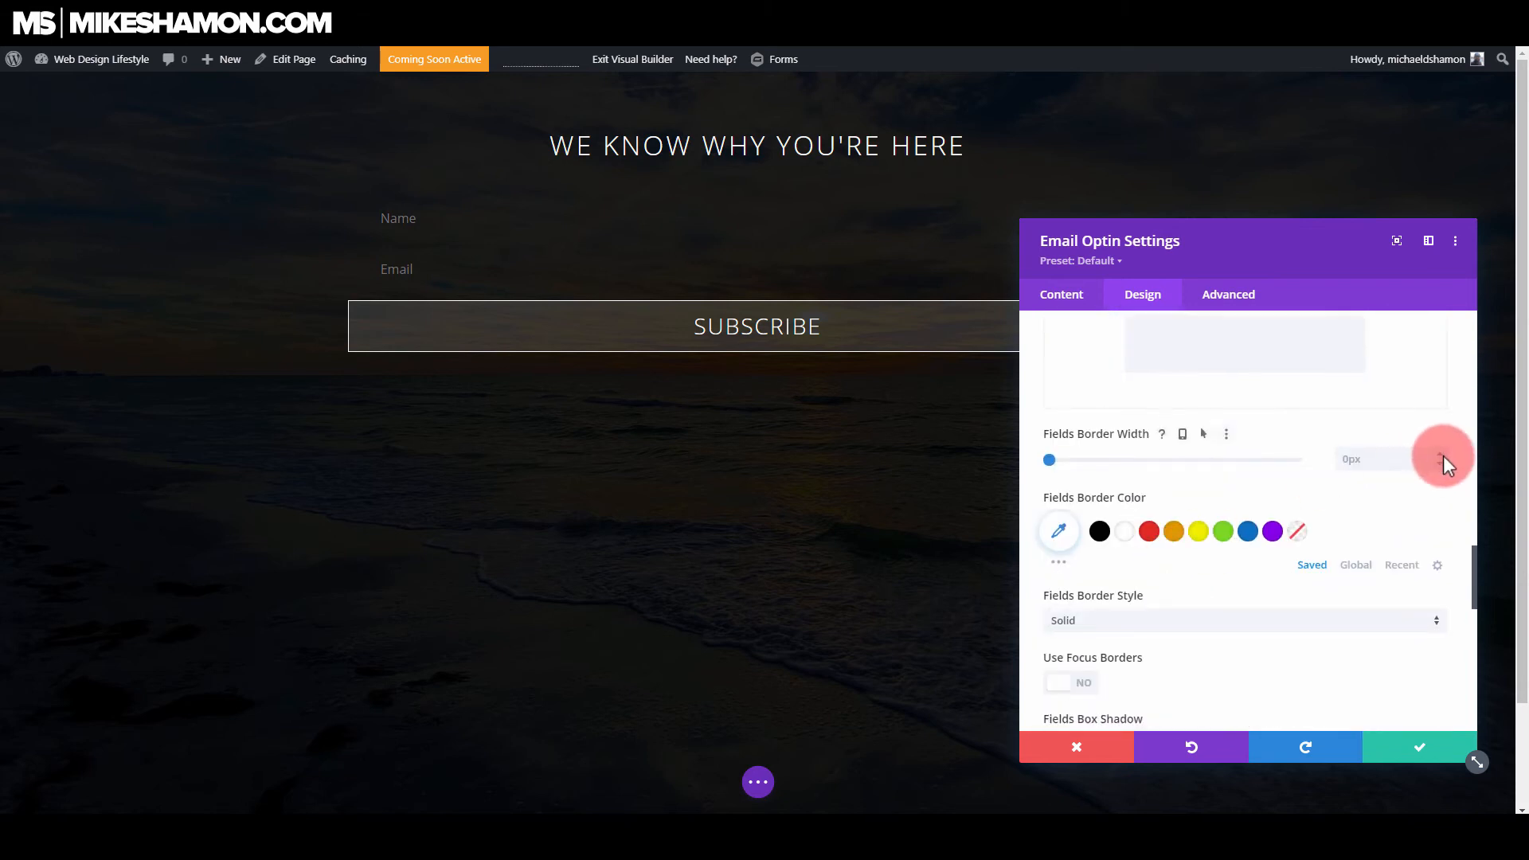
left_click(1440, 456)
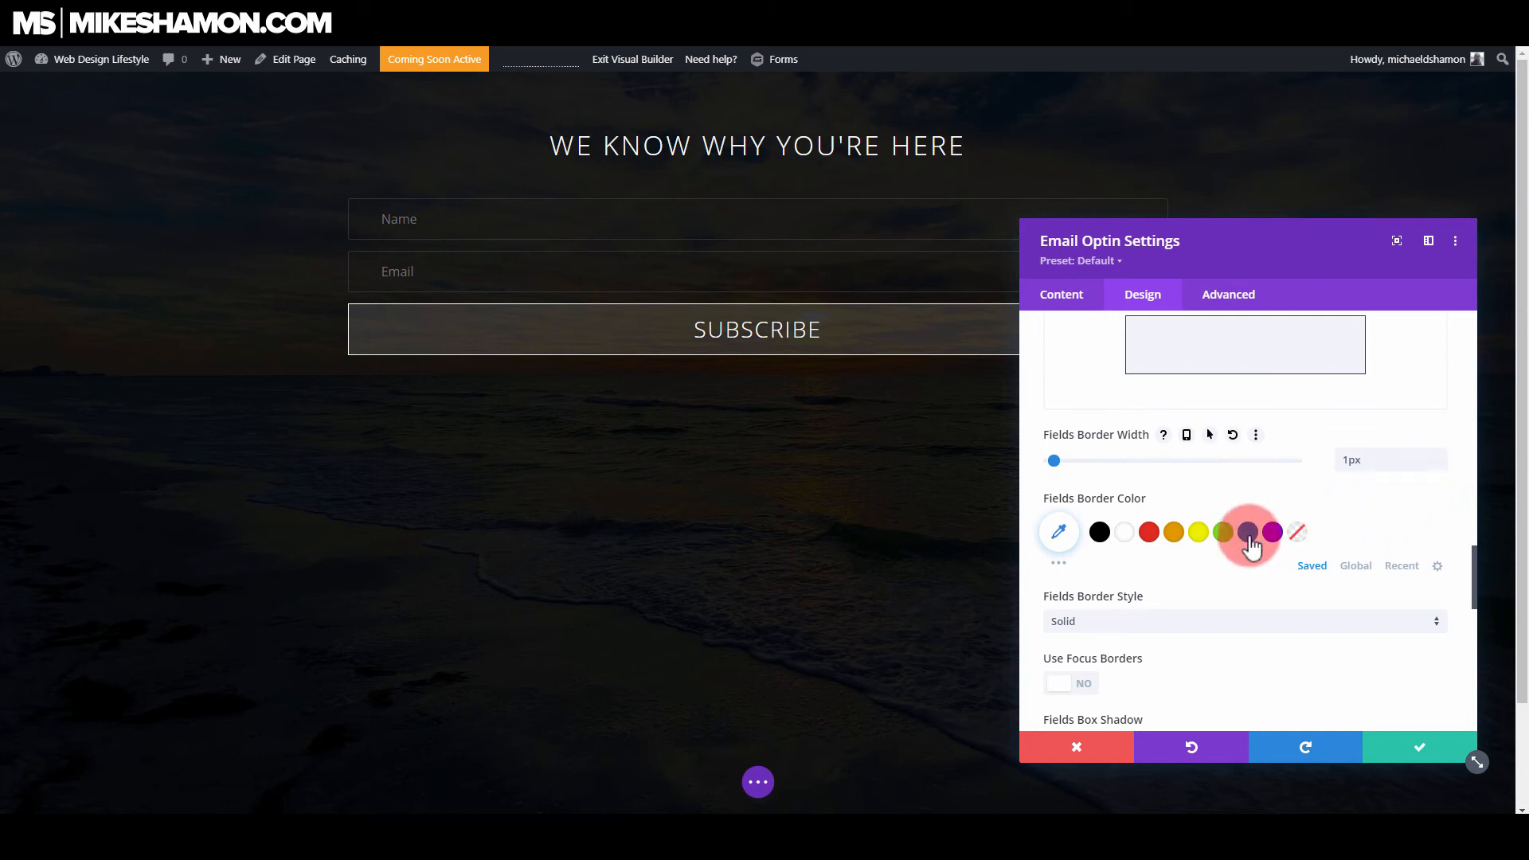
left_click(1123, 532)
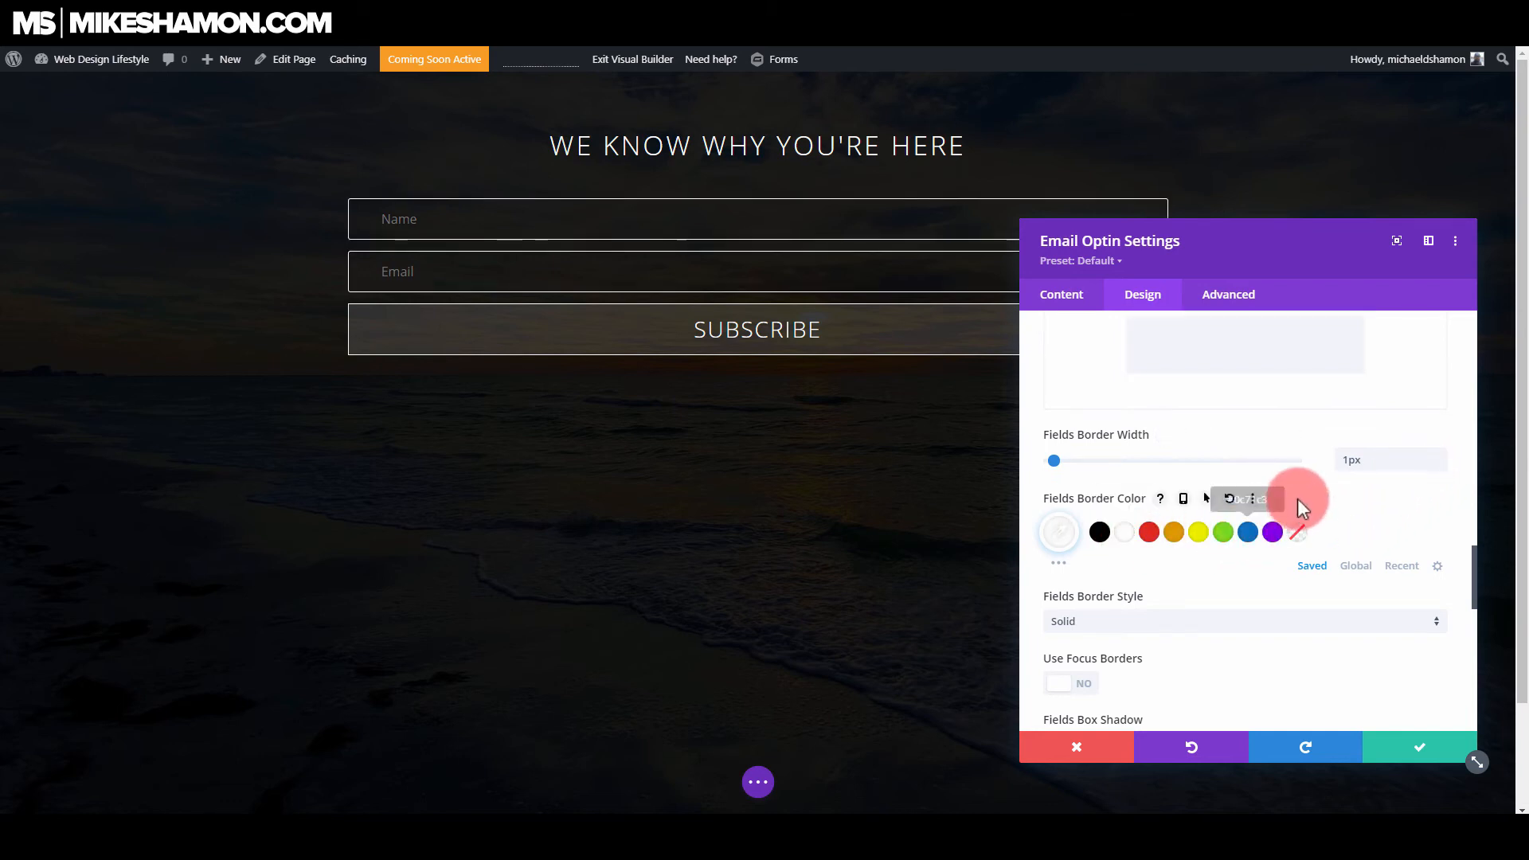
- Set the fields' top, right and left border widths to 0px so only the bottom border remains
scroll(1291, 486, "up", 2)
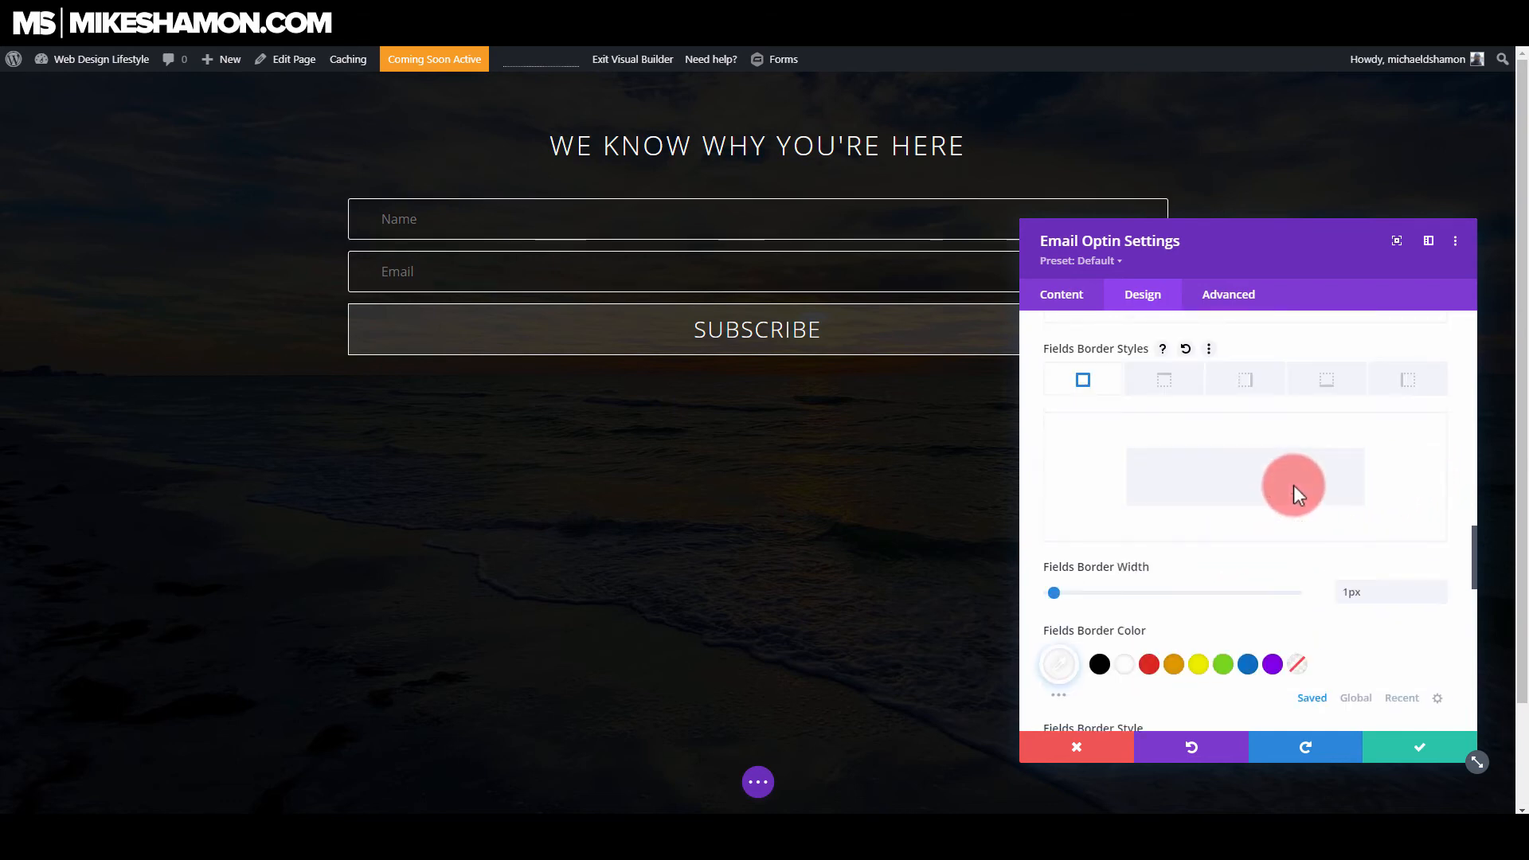
left_click(1171, 387)
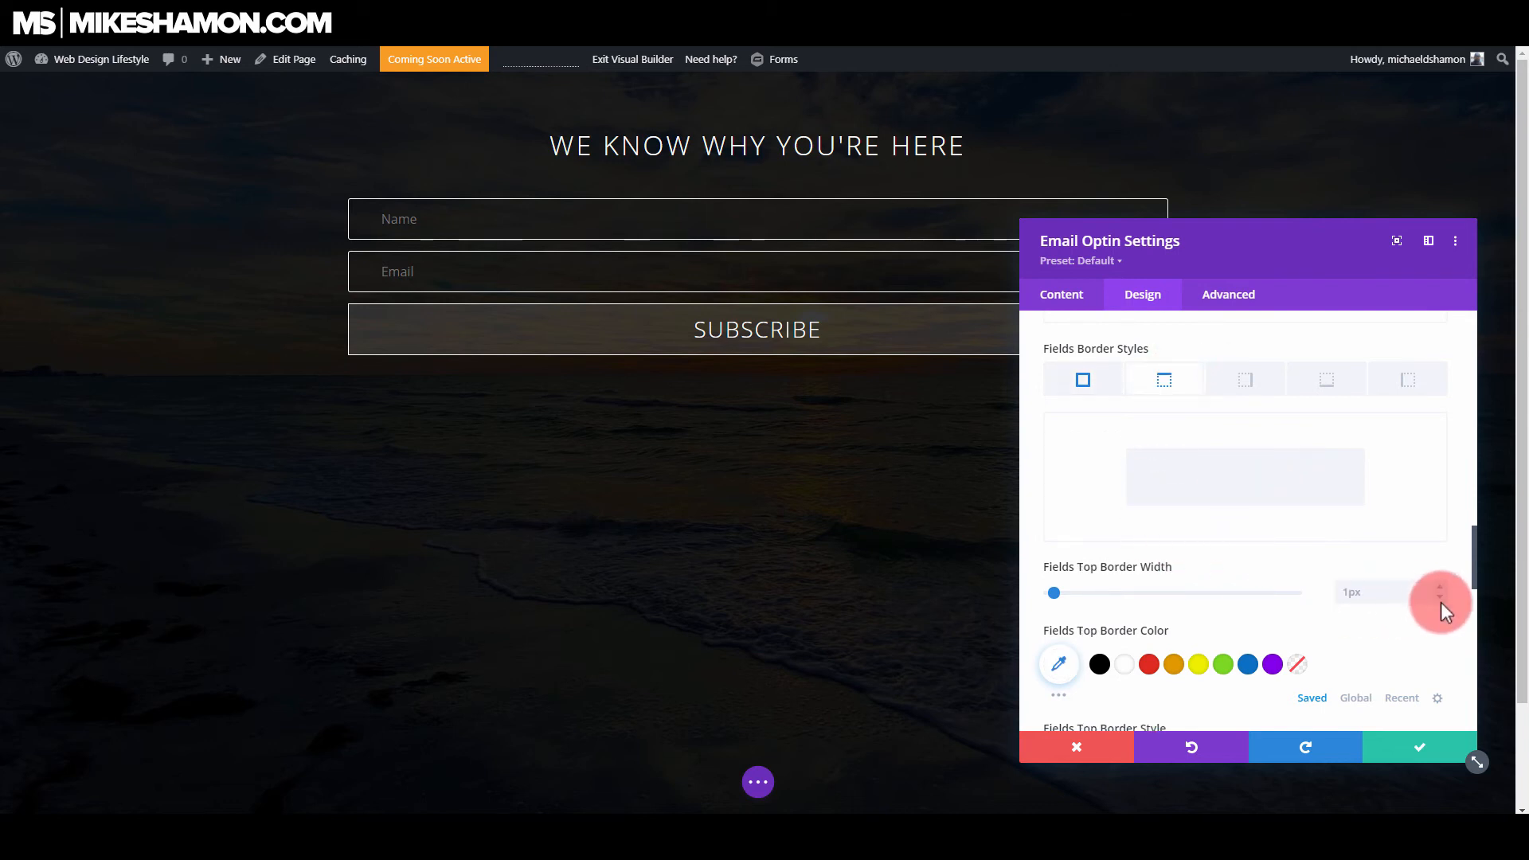
left_click(1245, 384)
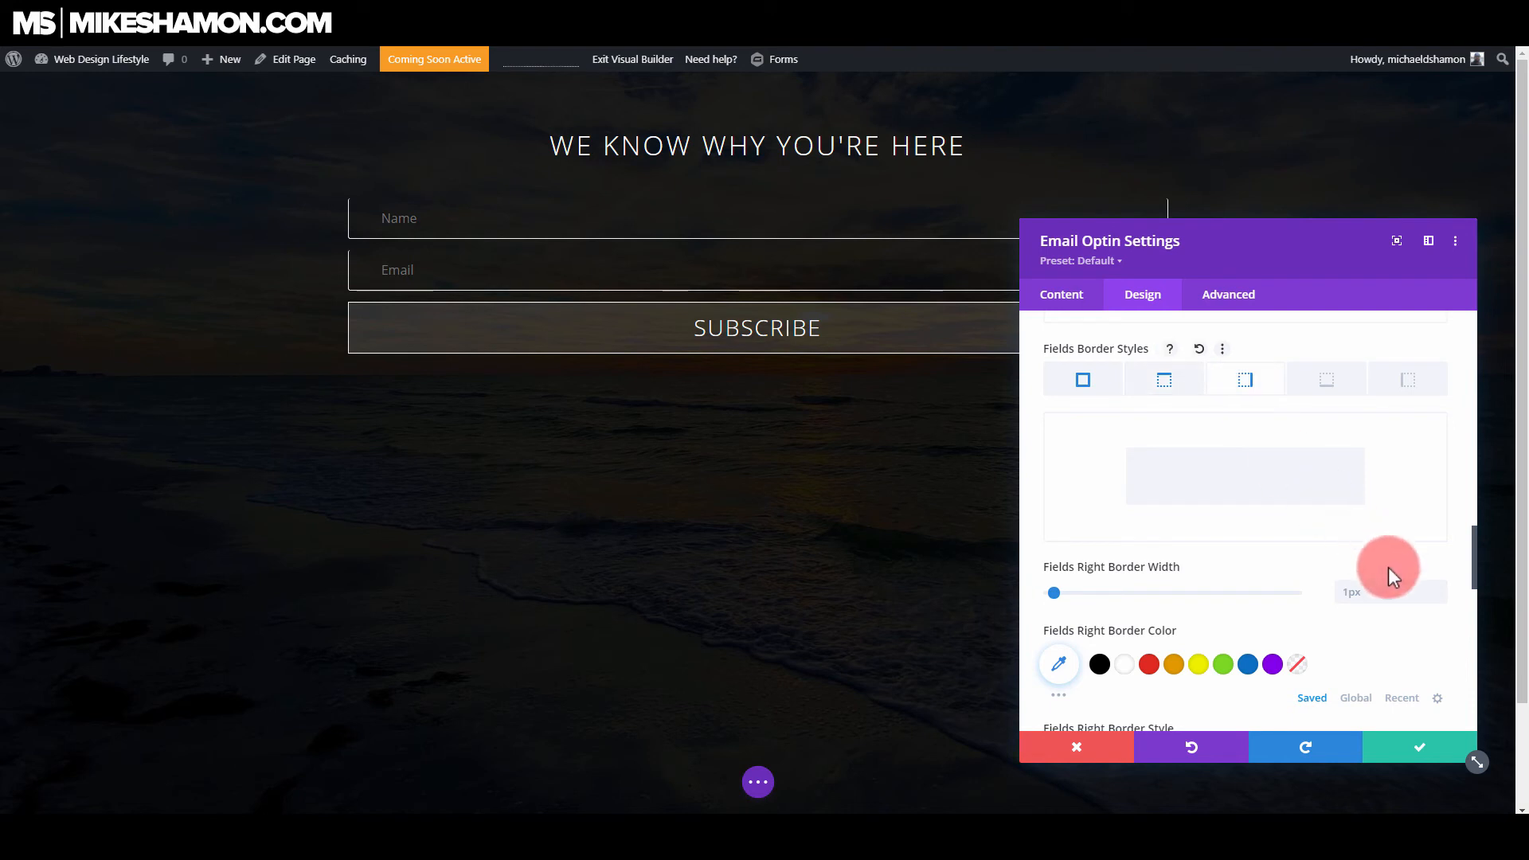
left_click(1440, 597)
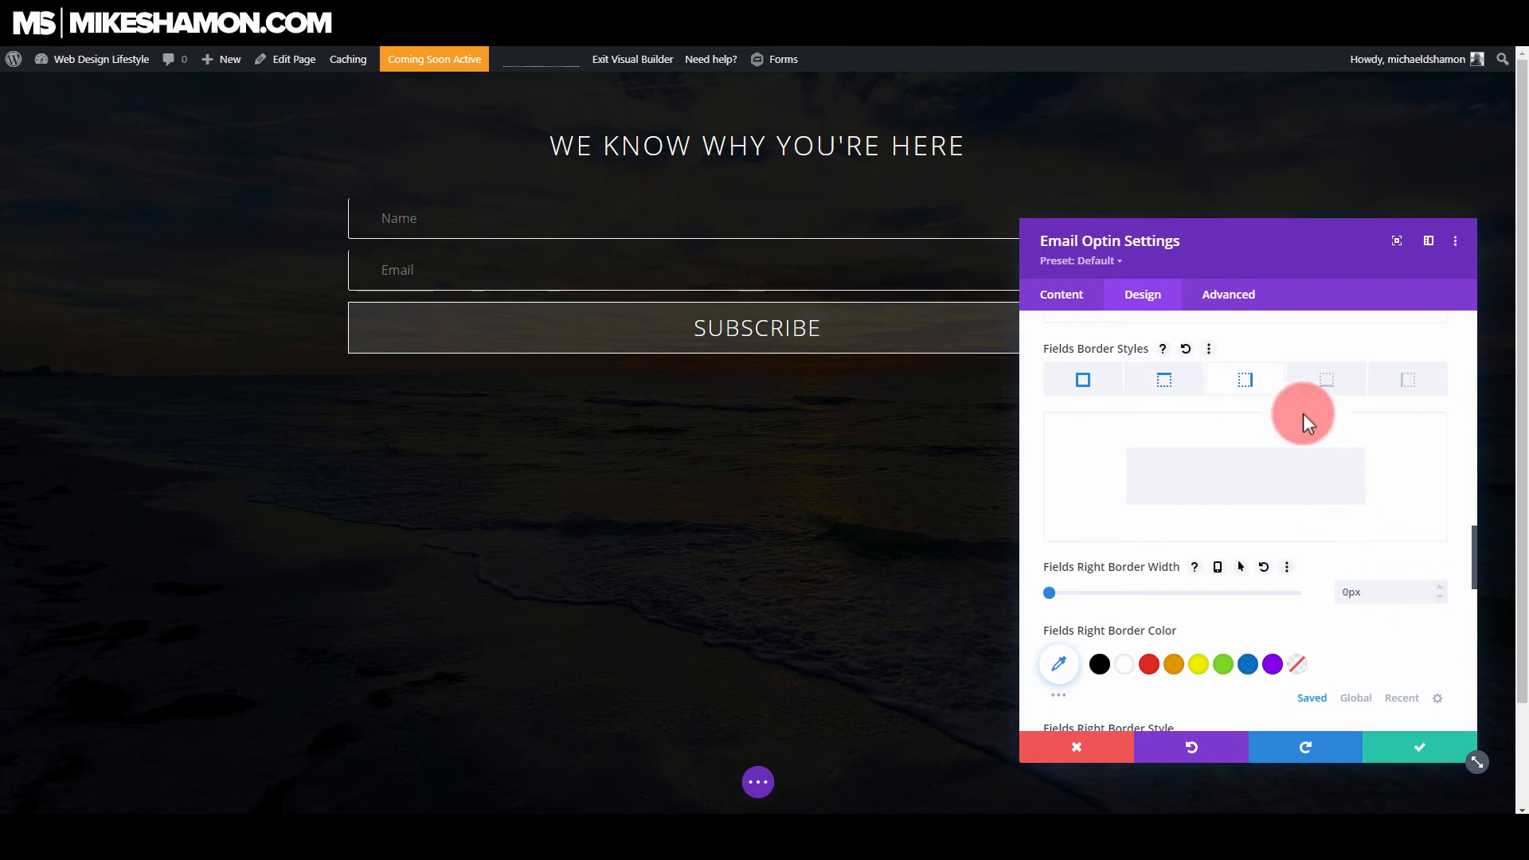
left_click(1325, 383)
left_click(1407, 380)
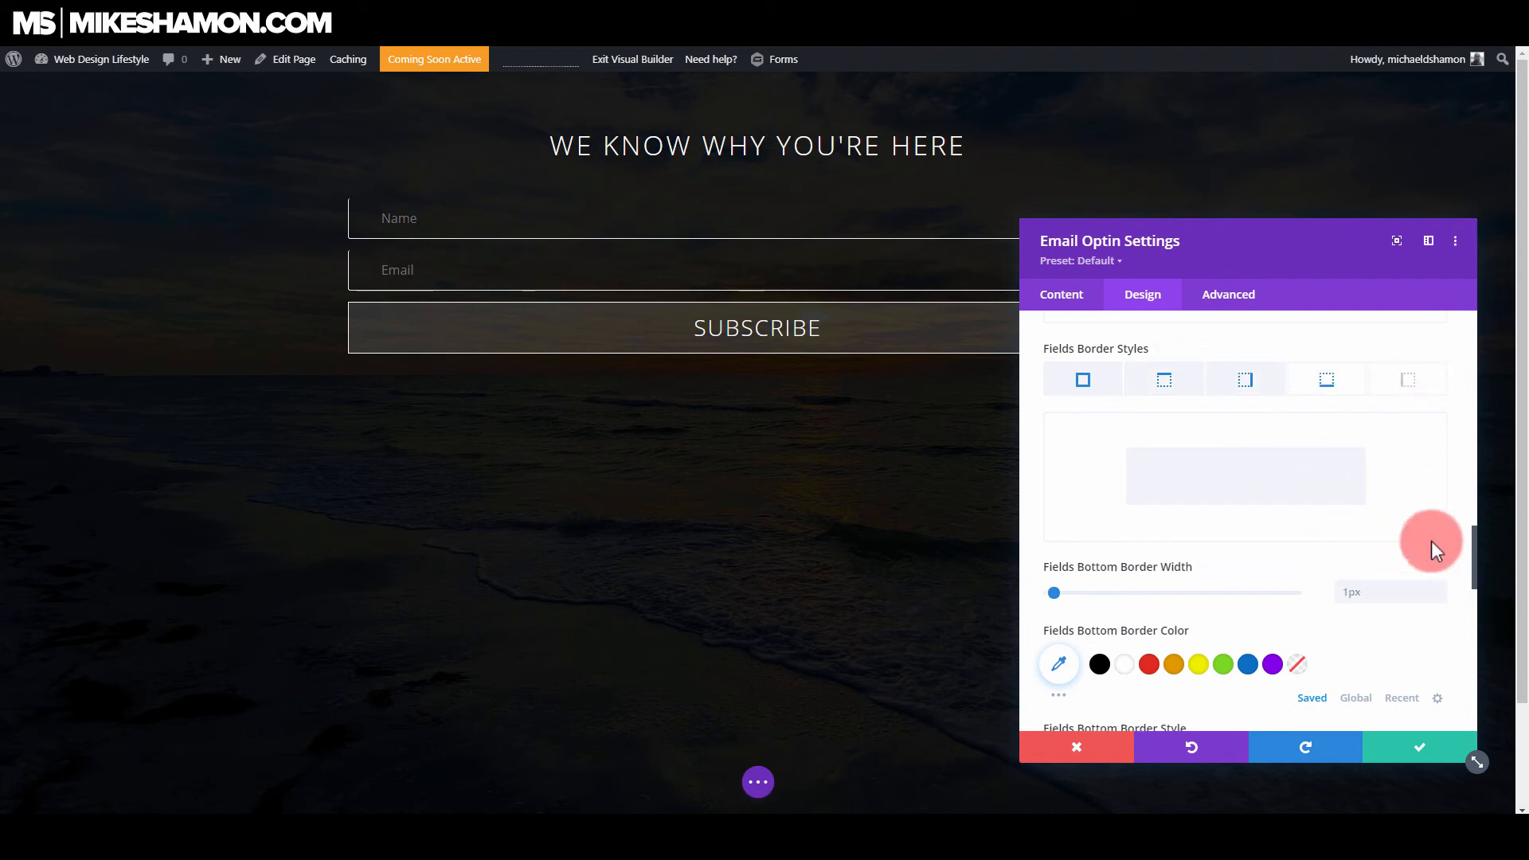
left_click(1442, 598)
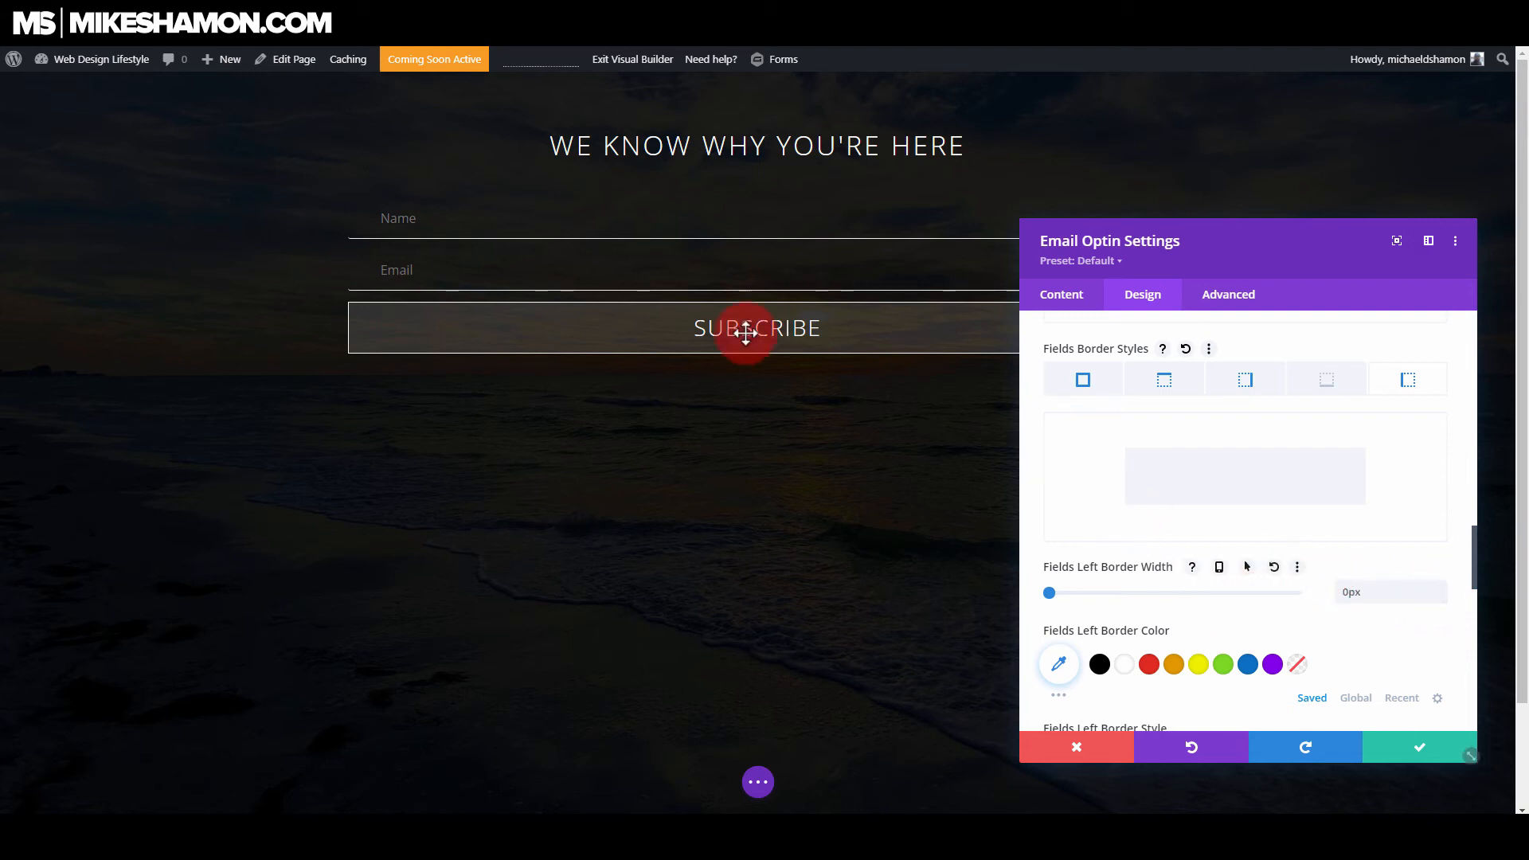
- Set the font weight of the Name and Email fields to Light
scroll(1250, 486, "up", 10)
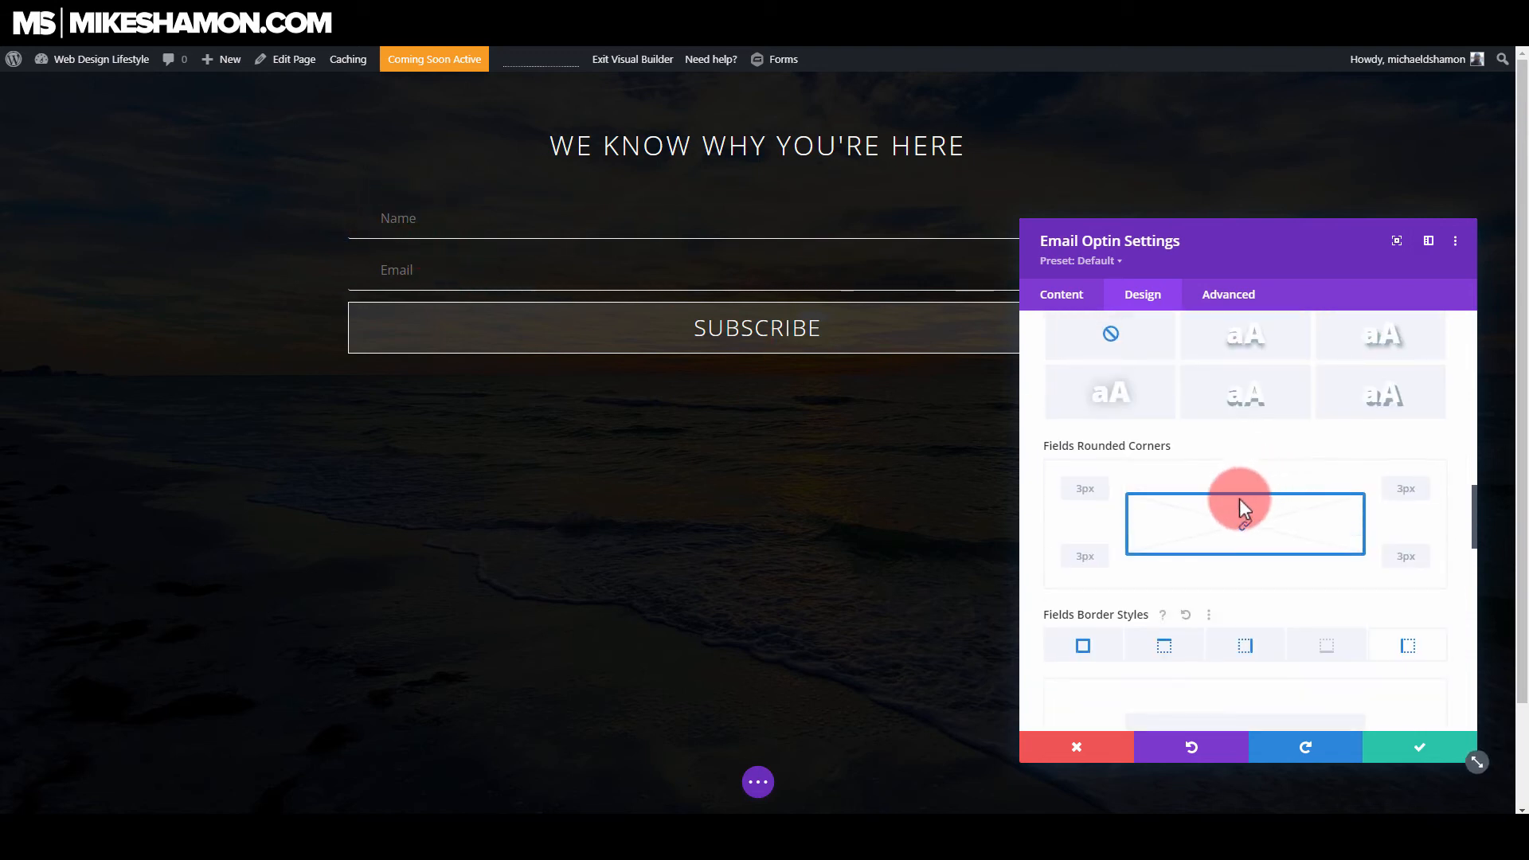
scroll(1222, 523, "up", 2)
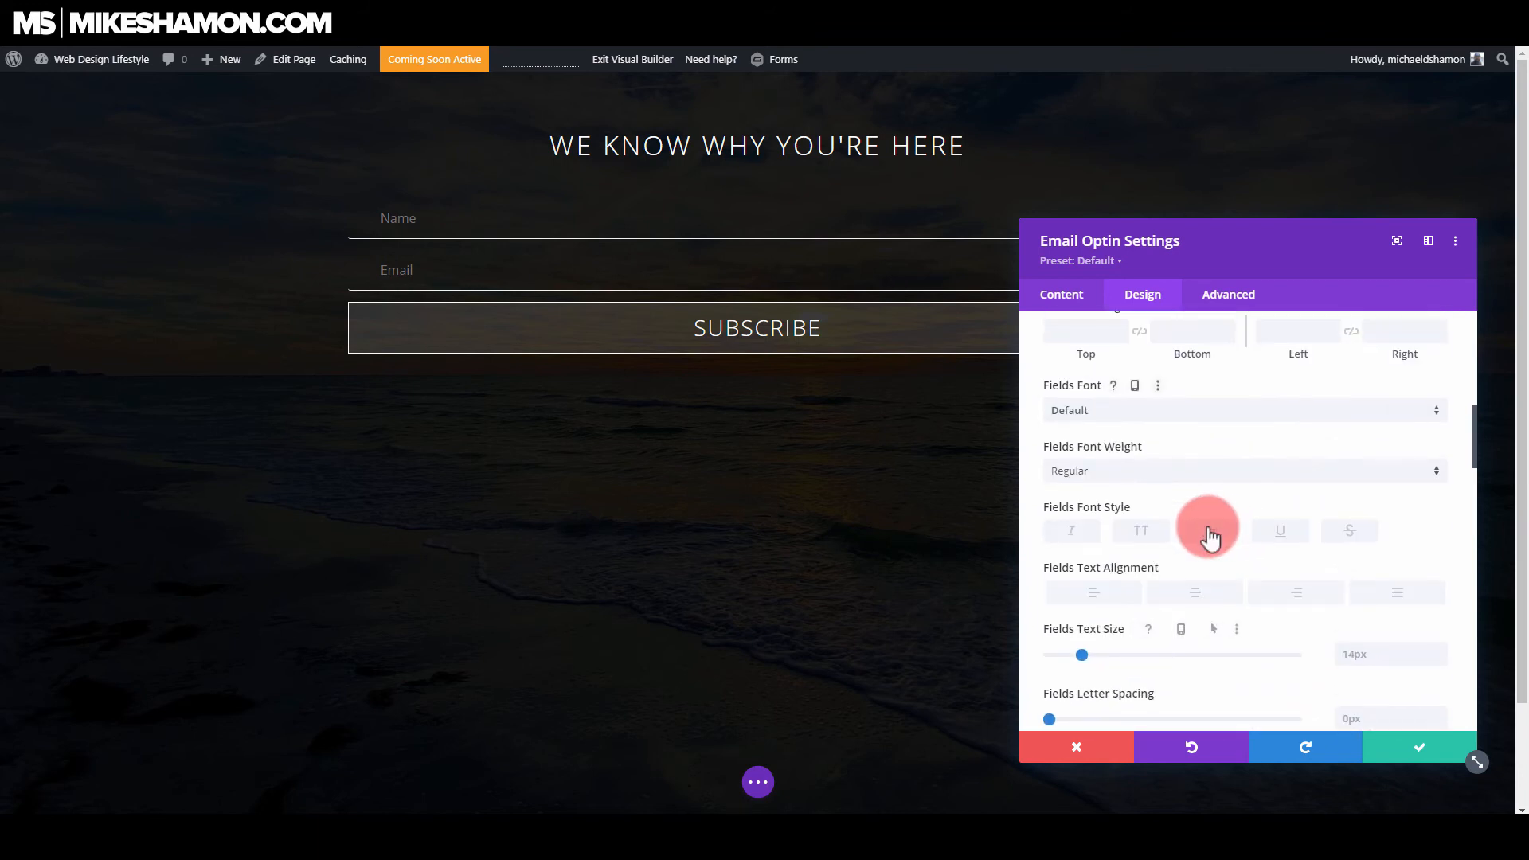
left_click(1092, 476)
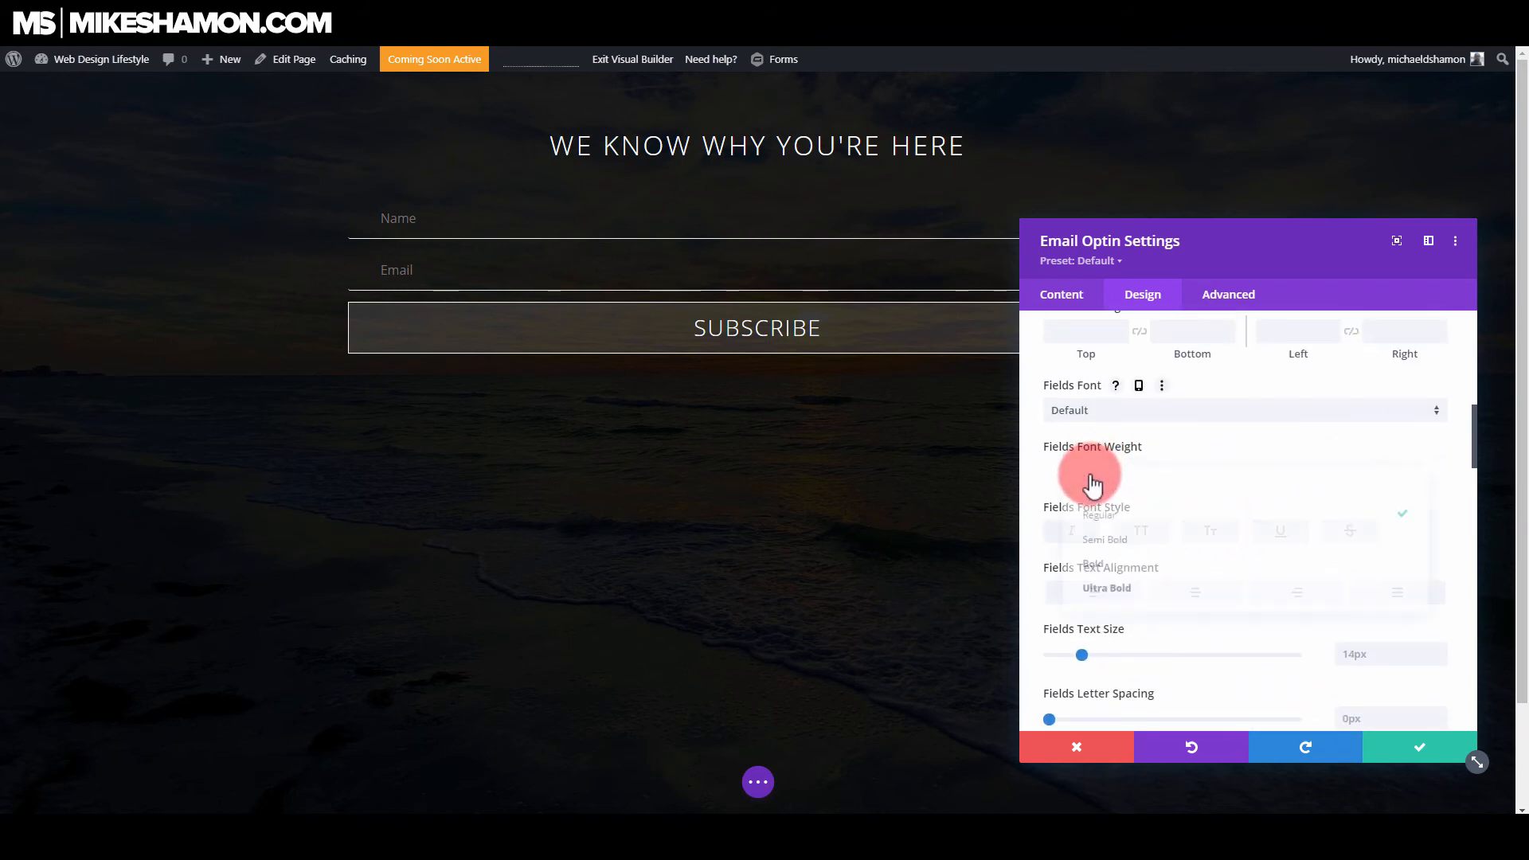
left_click(1089, 497)
left_click(1146, 535)
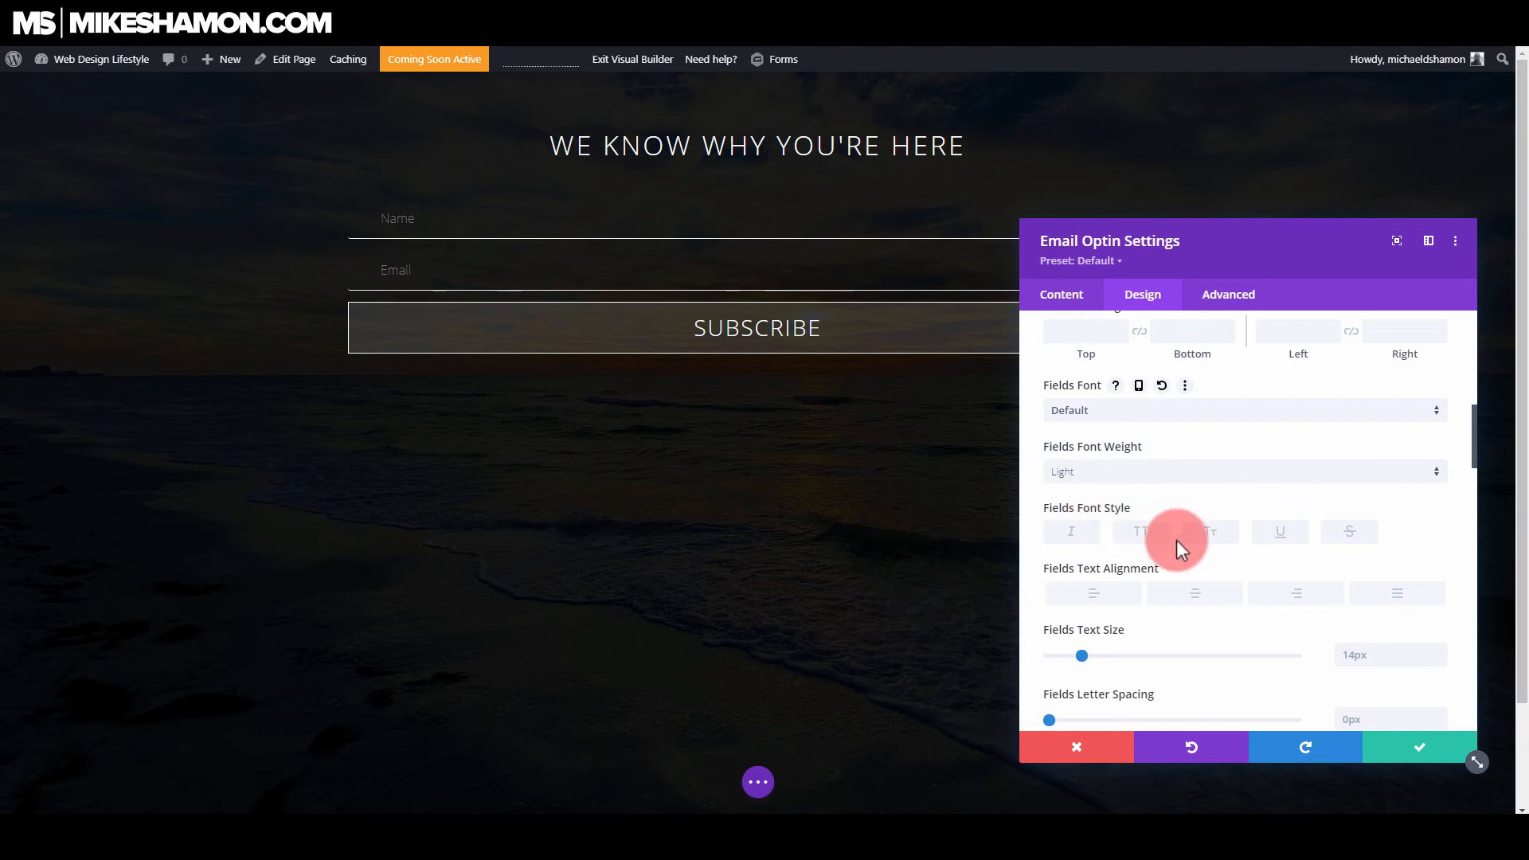
- Make the Name and Email field text uppercase and set its text size to 21px
left_click(1438, 653)
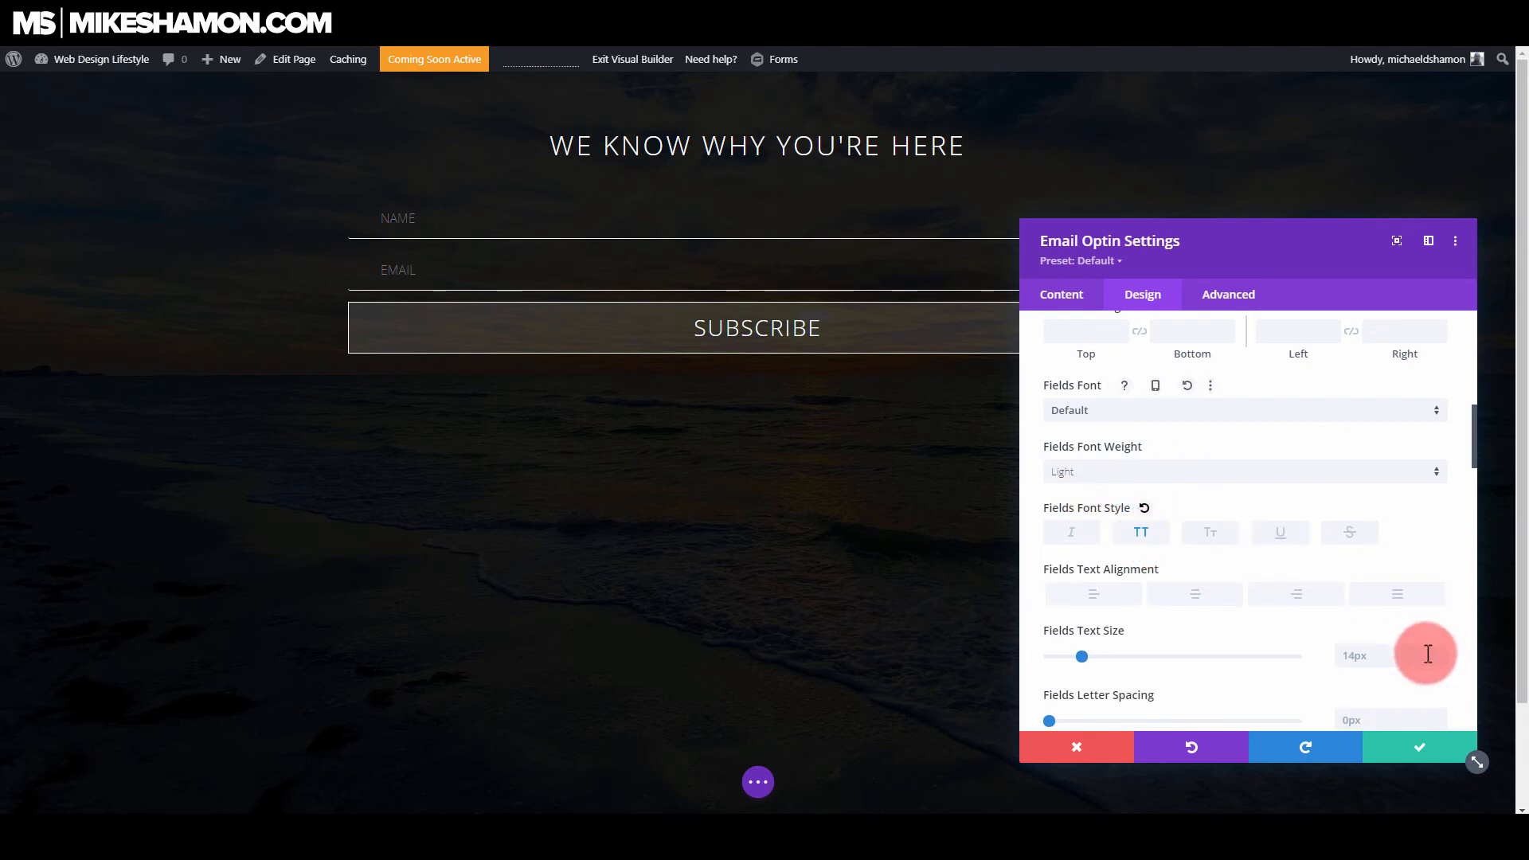
key("Up")
key("Up")
key("Up")
key("Up")
key("Up")
key("Up")
key("Up")
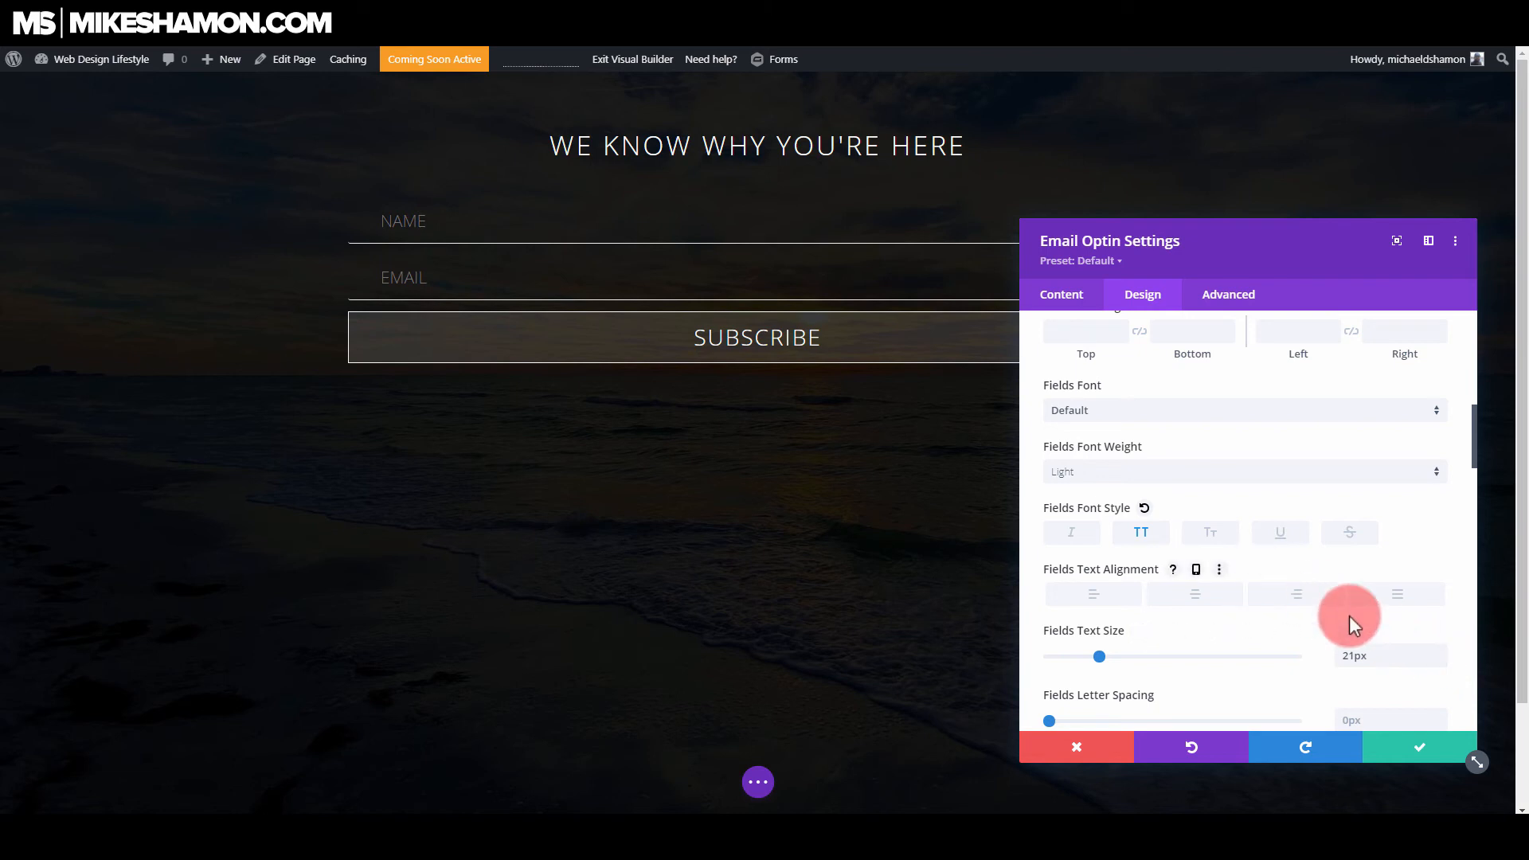
- Set the fields' letter spacing to 1px and save the Email Optin settings
scroll(1353, 619, "down", 2)
left_click(1404, 590)
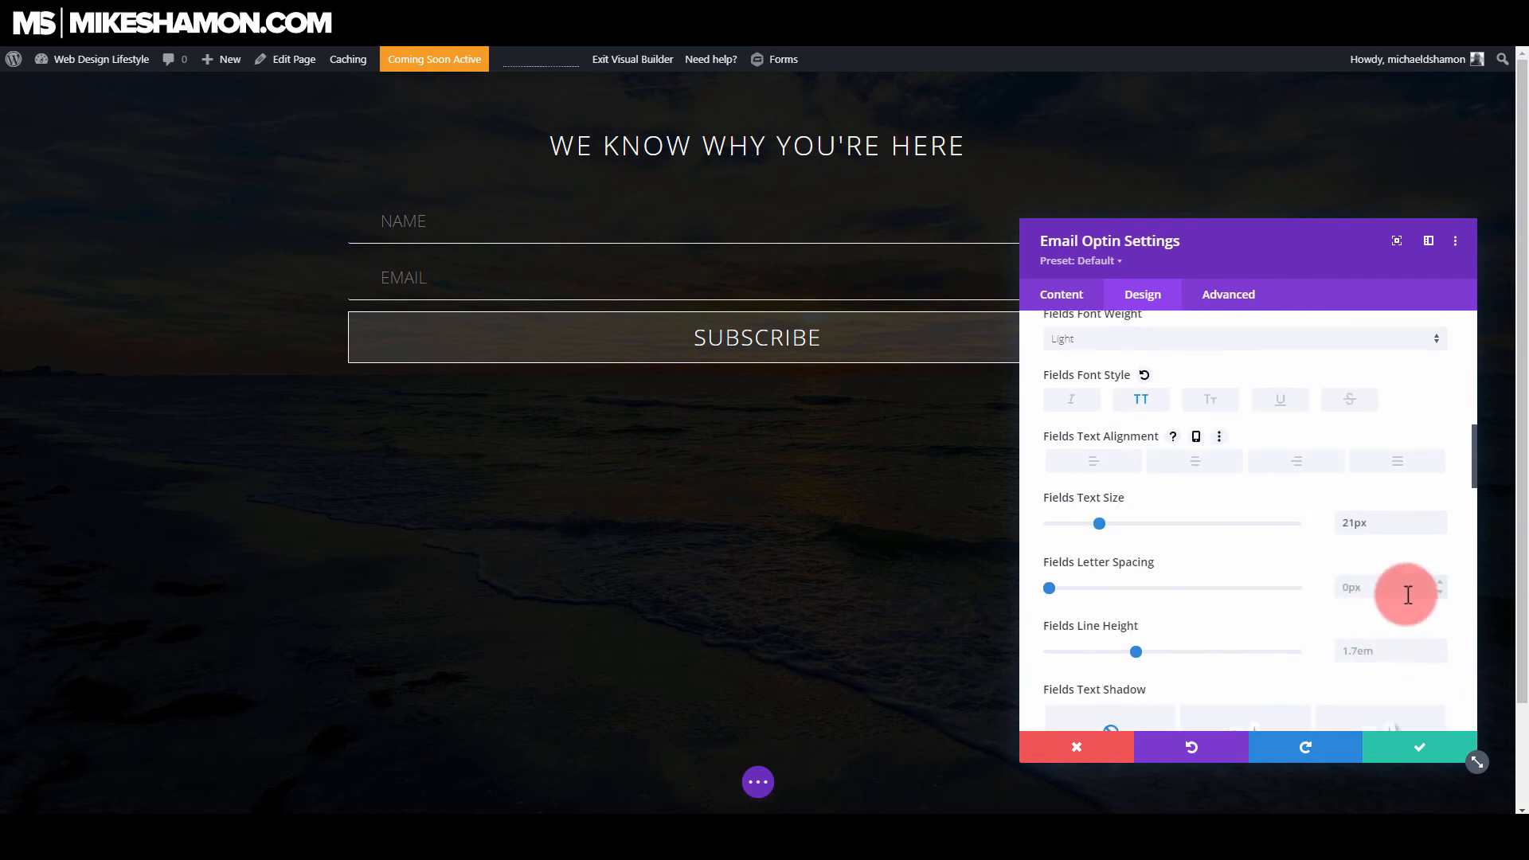
key("Up")
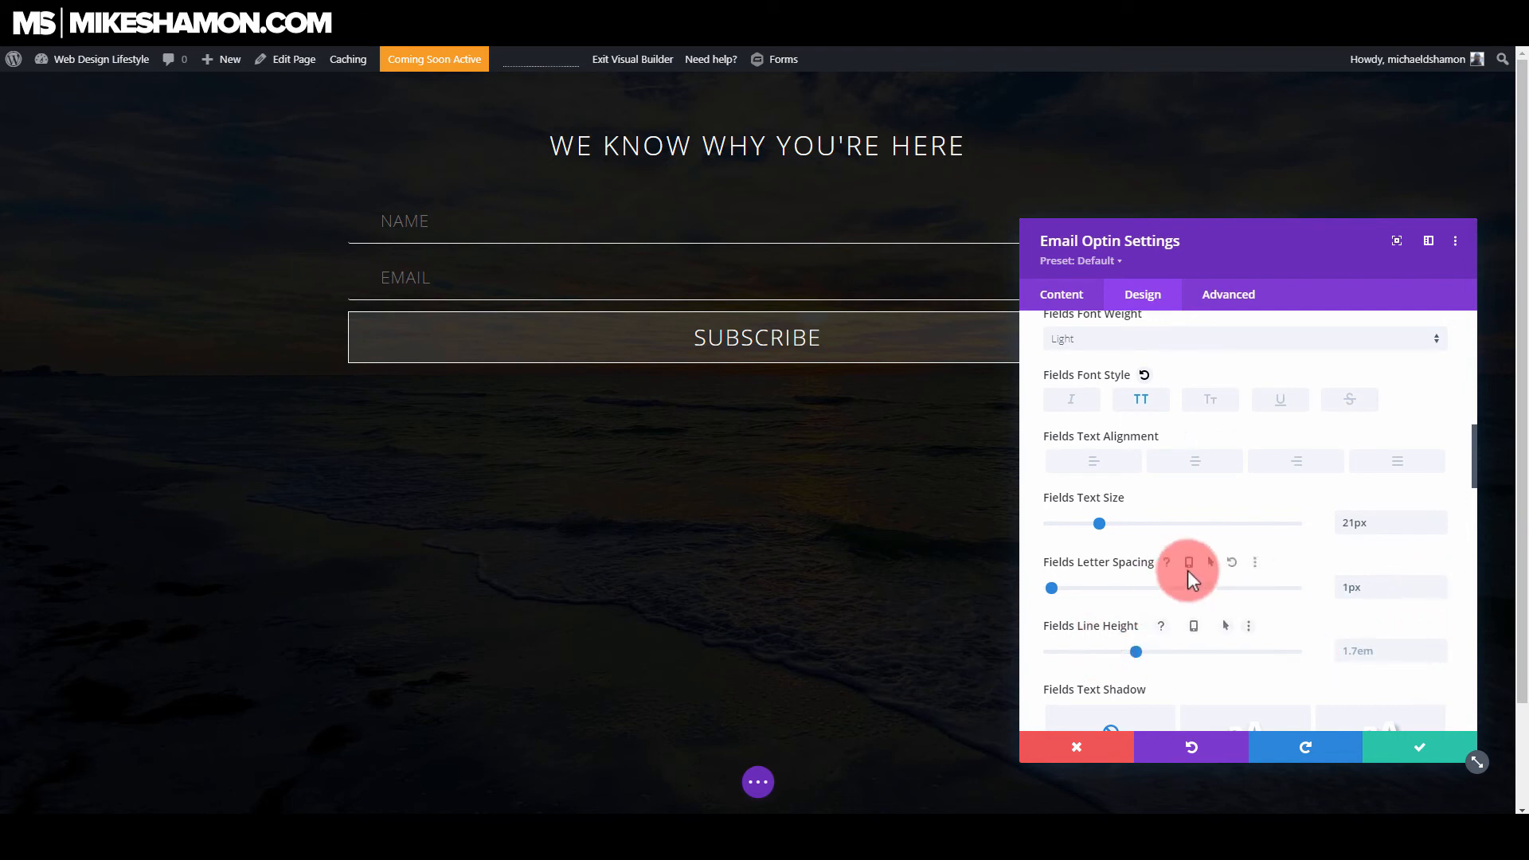
scroll(1236, 575, "up", 2)
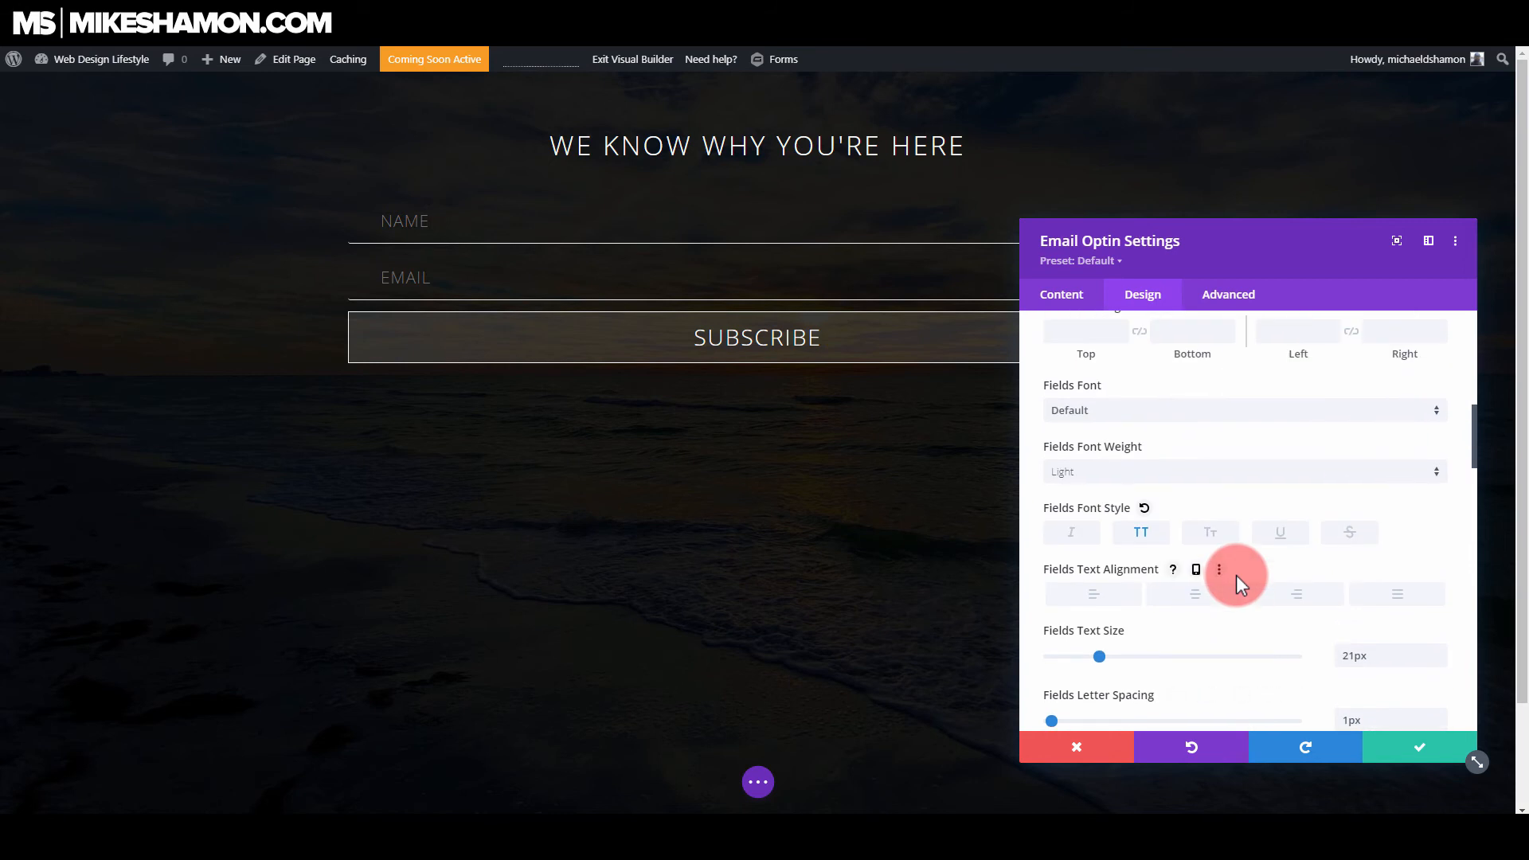
left_click(1403, 745)
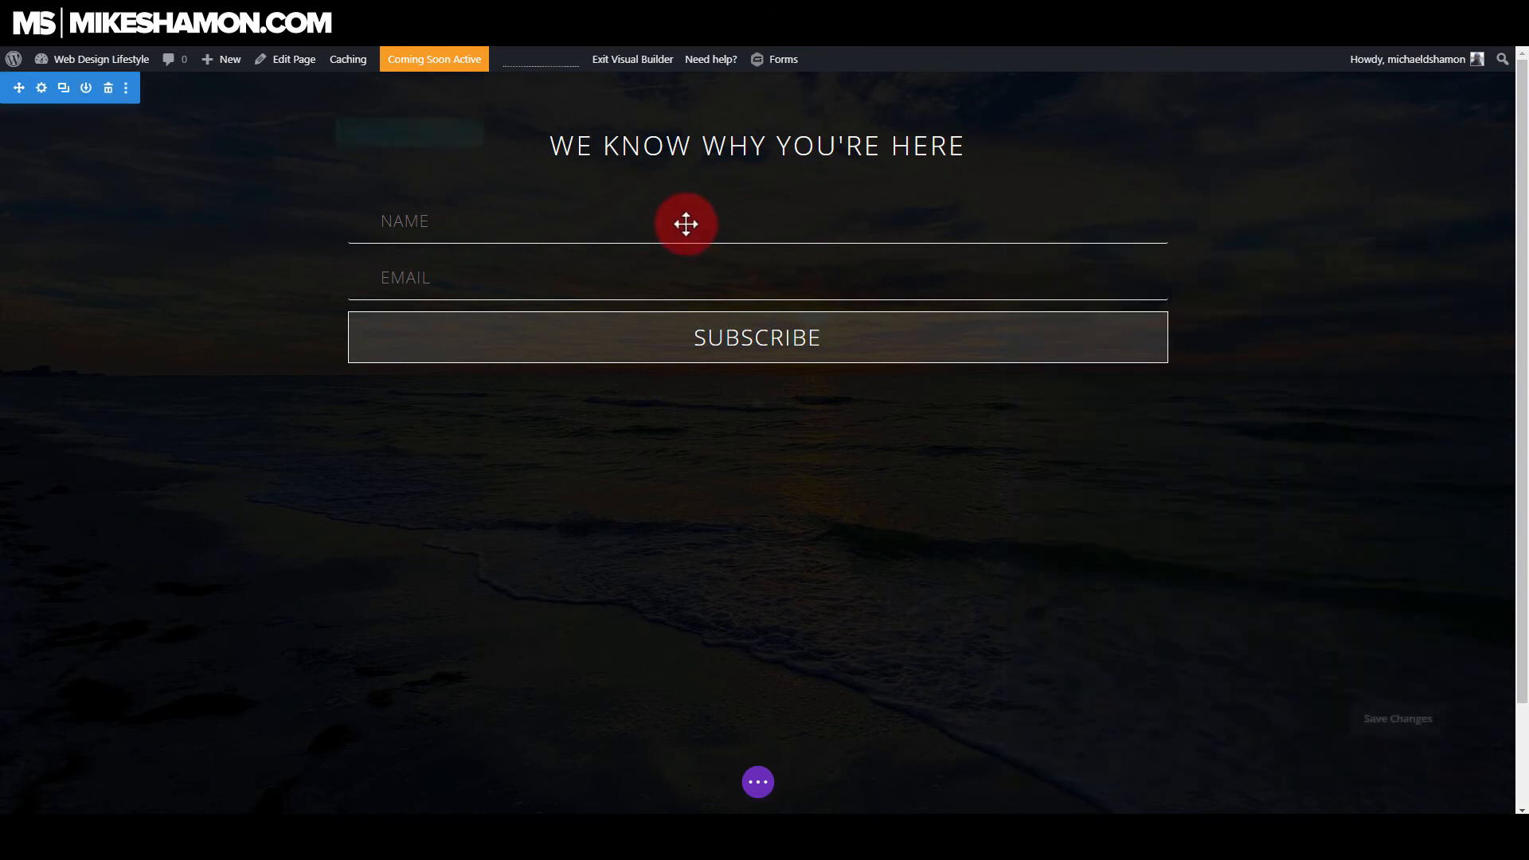
- Set the width of the row holding the heading and form to 30% and save the row settings
left_click(374, 132)
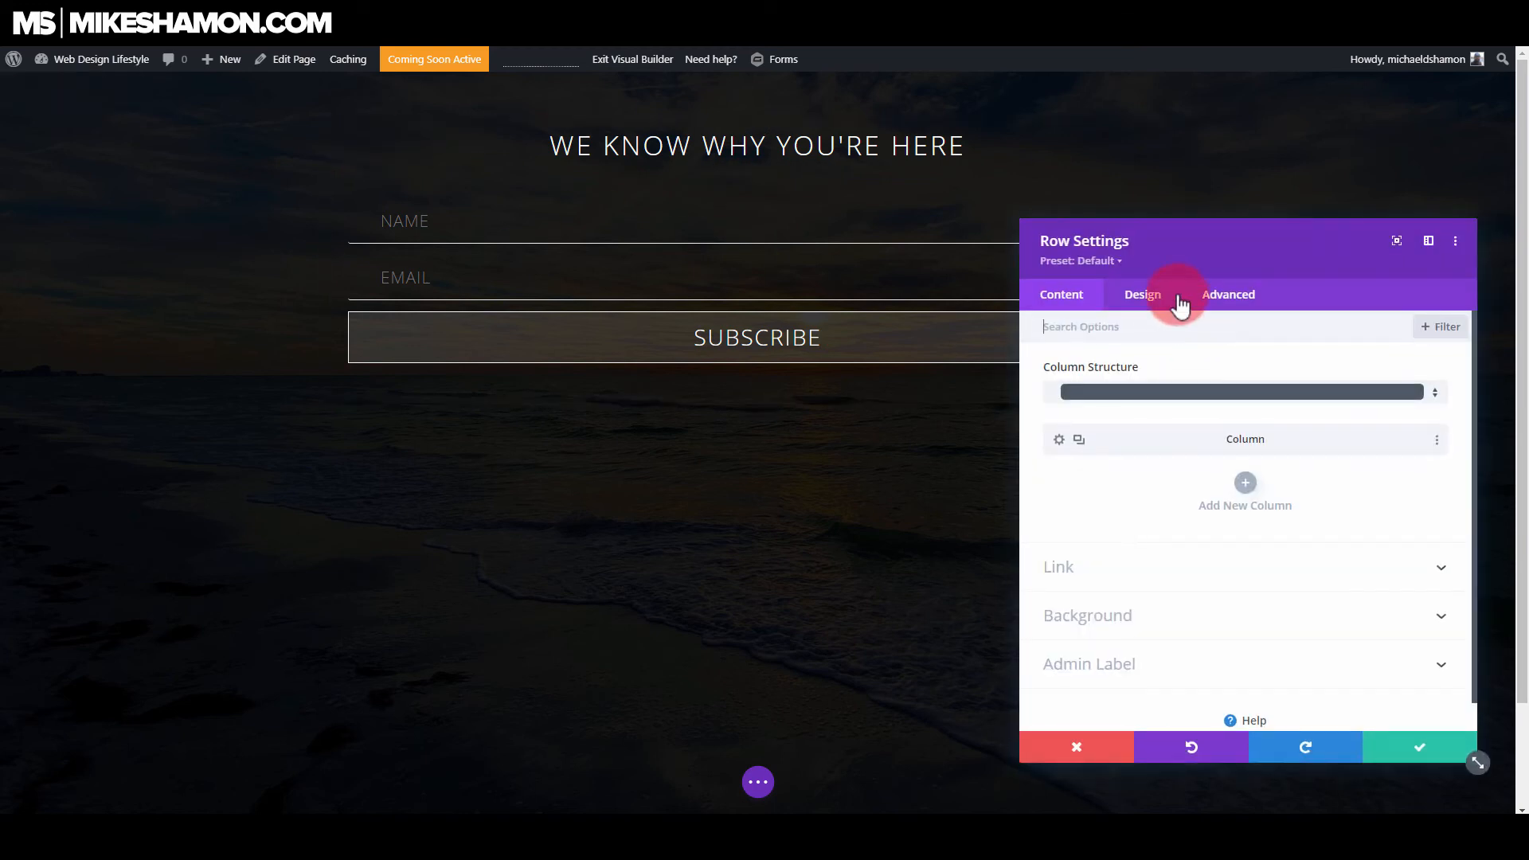
left_click(1156, 303)
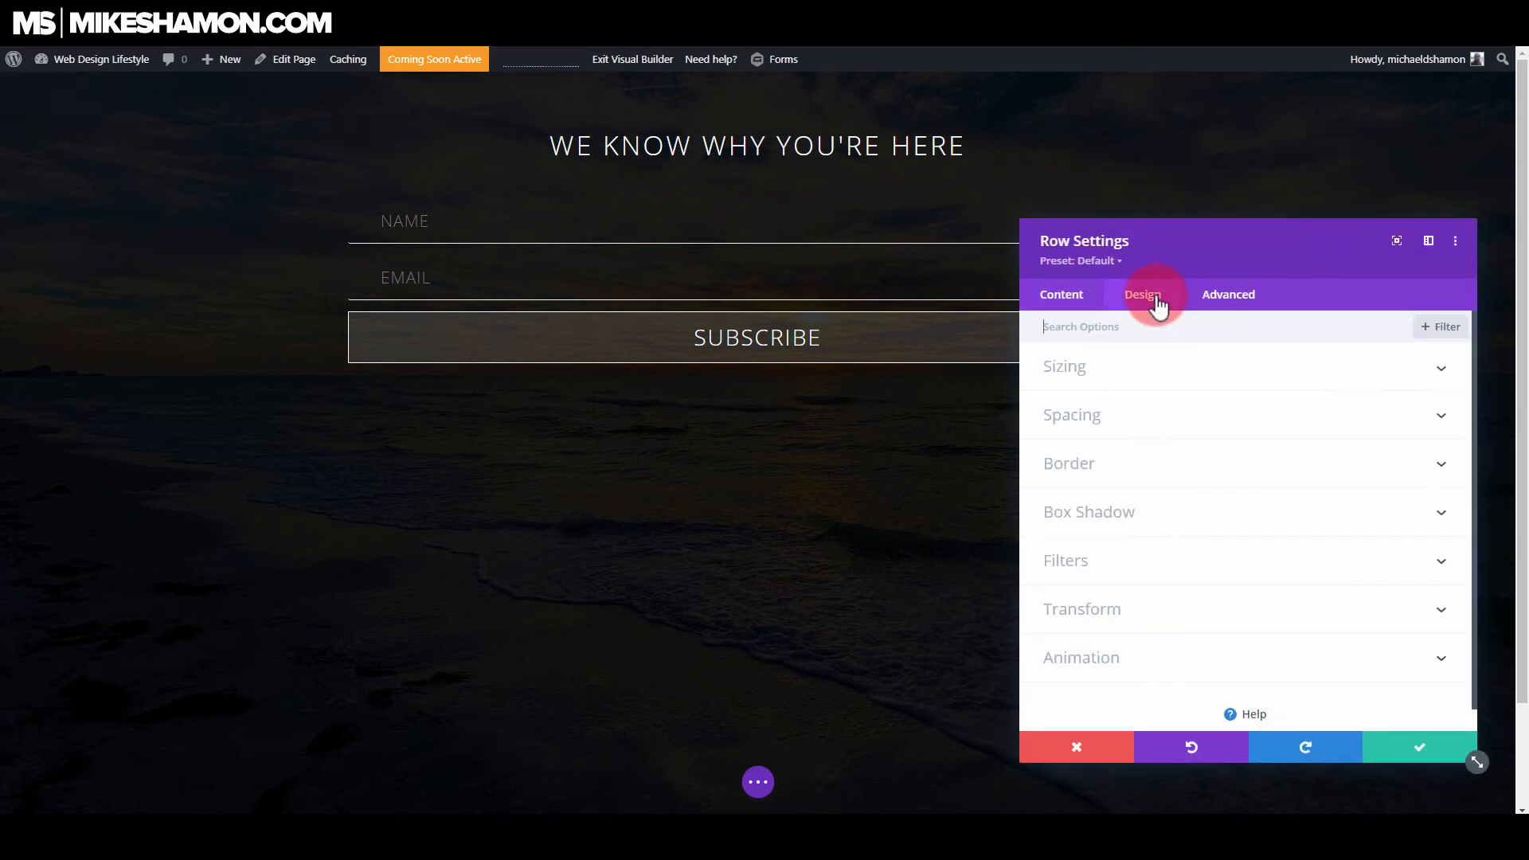
left_click(1111, 373)
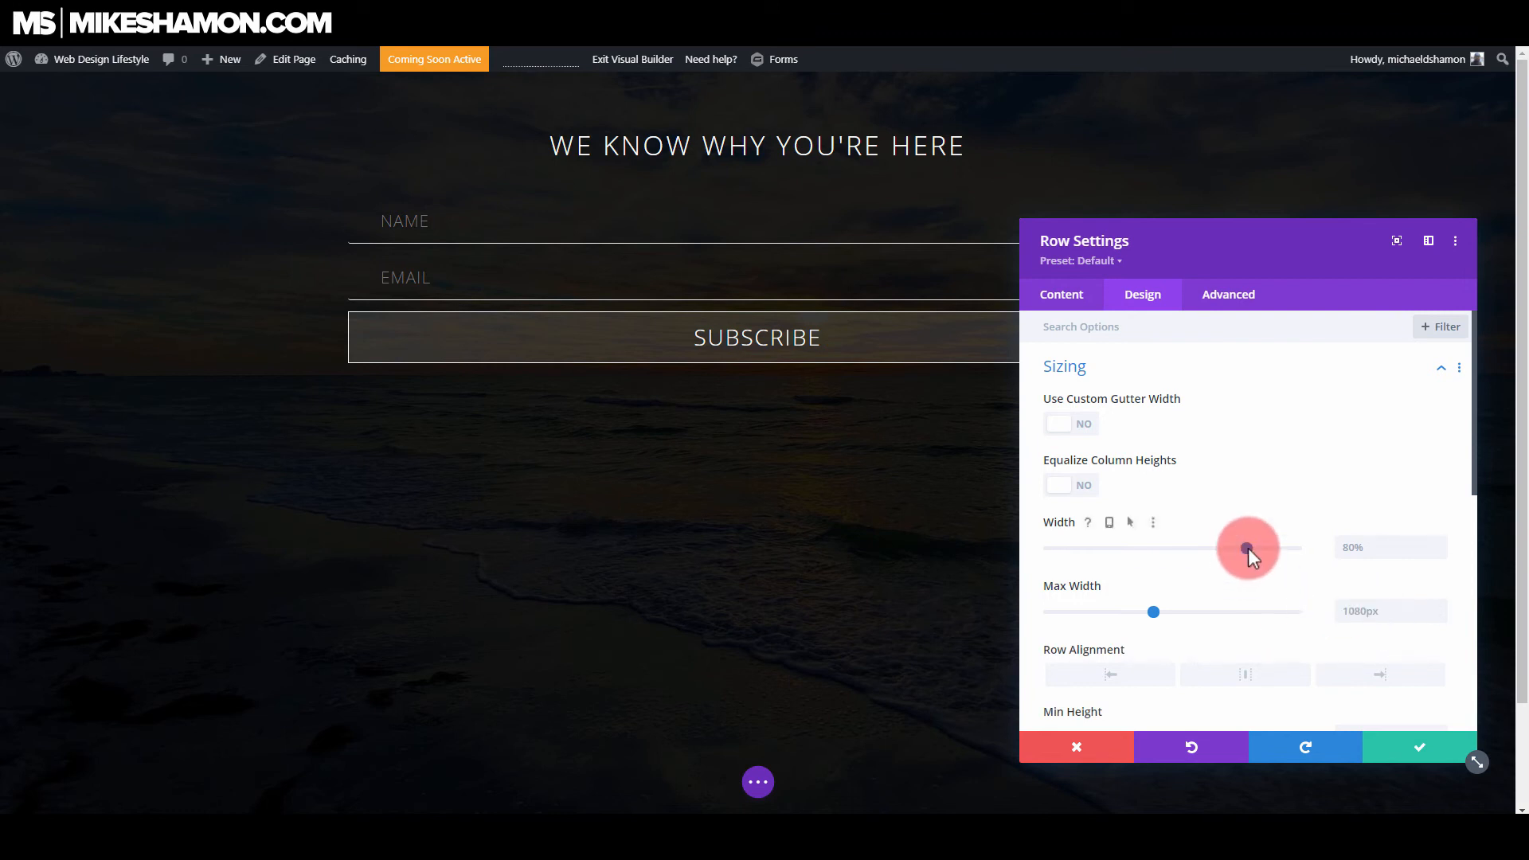
left_click_drag(1247, 548, 1124, 553)
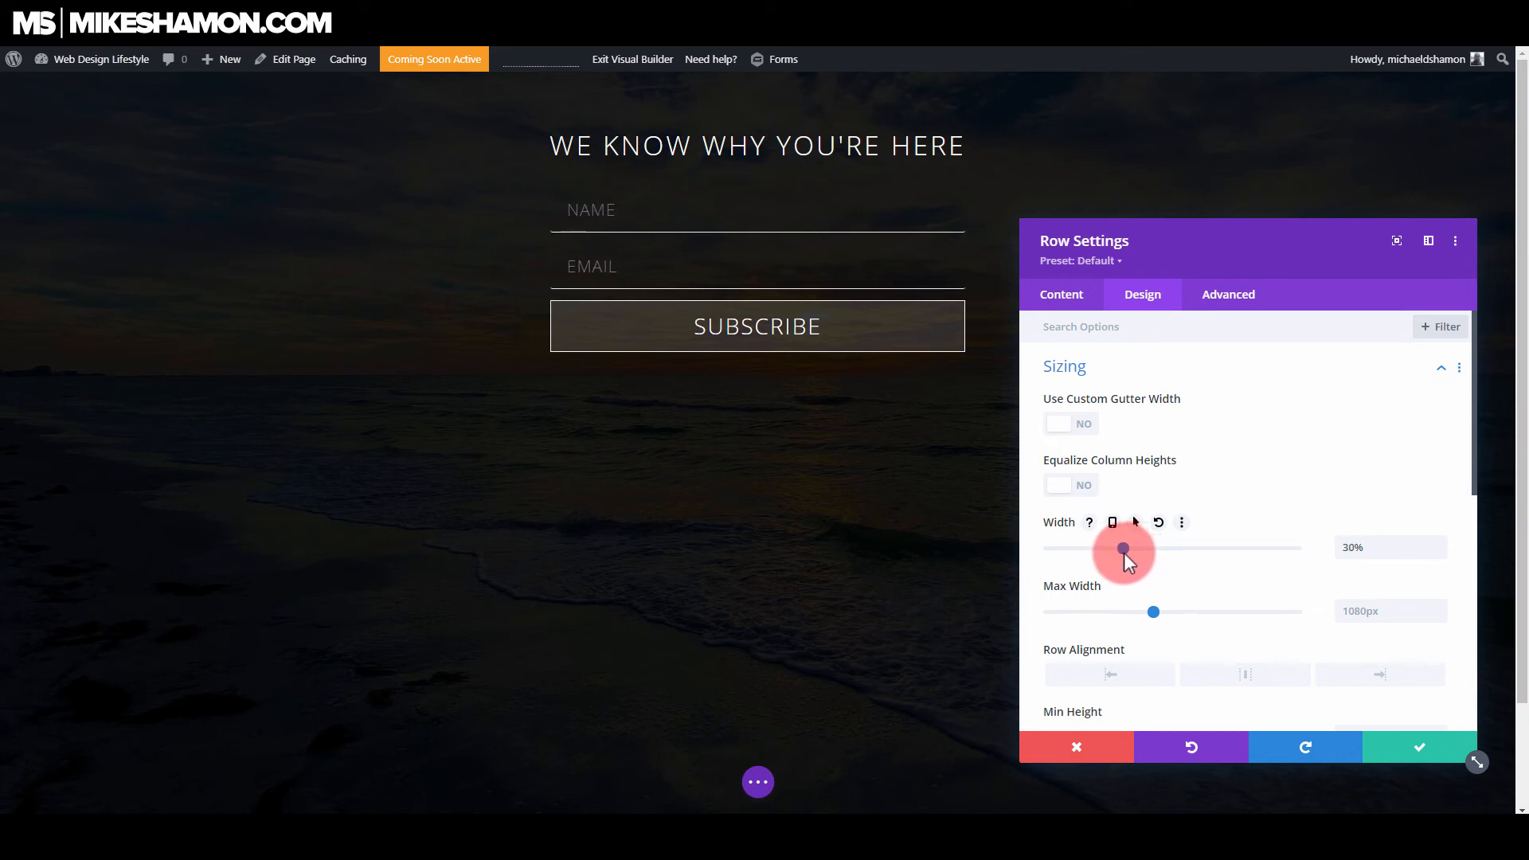
left_click(1400, 745)
- Give the row a top padding of 100px and save the row settings
left_click(571, 133)
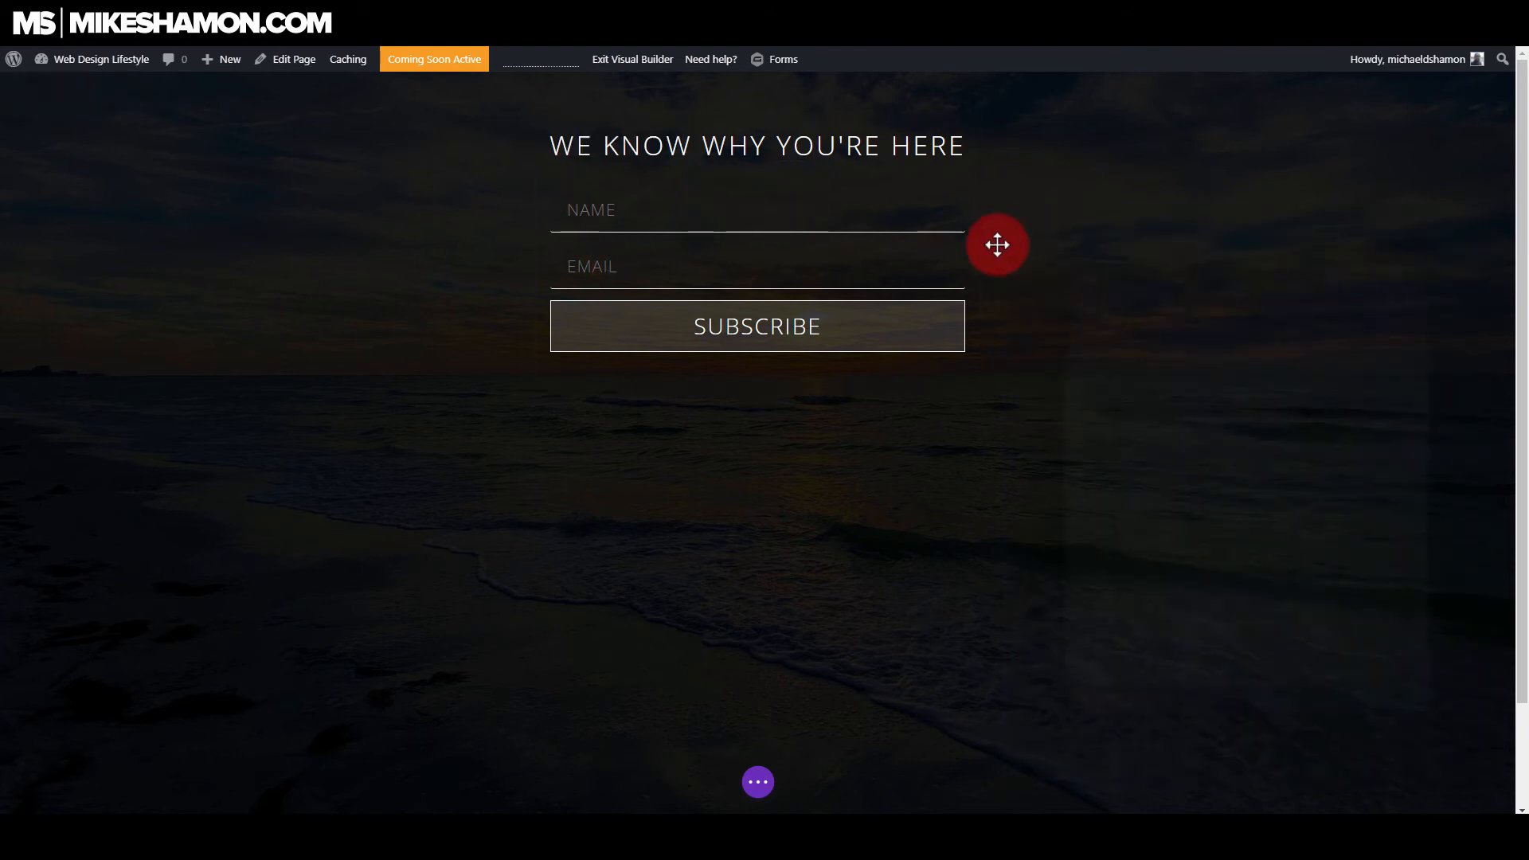
left_click(1163, 303)
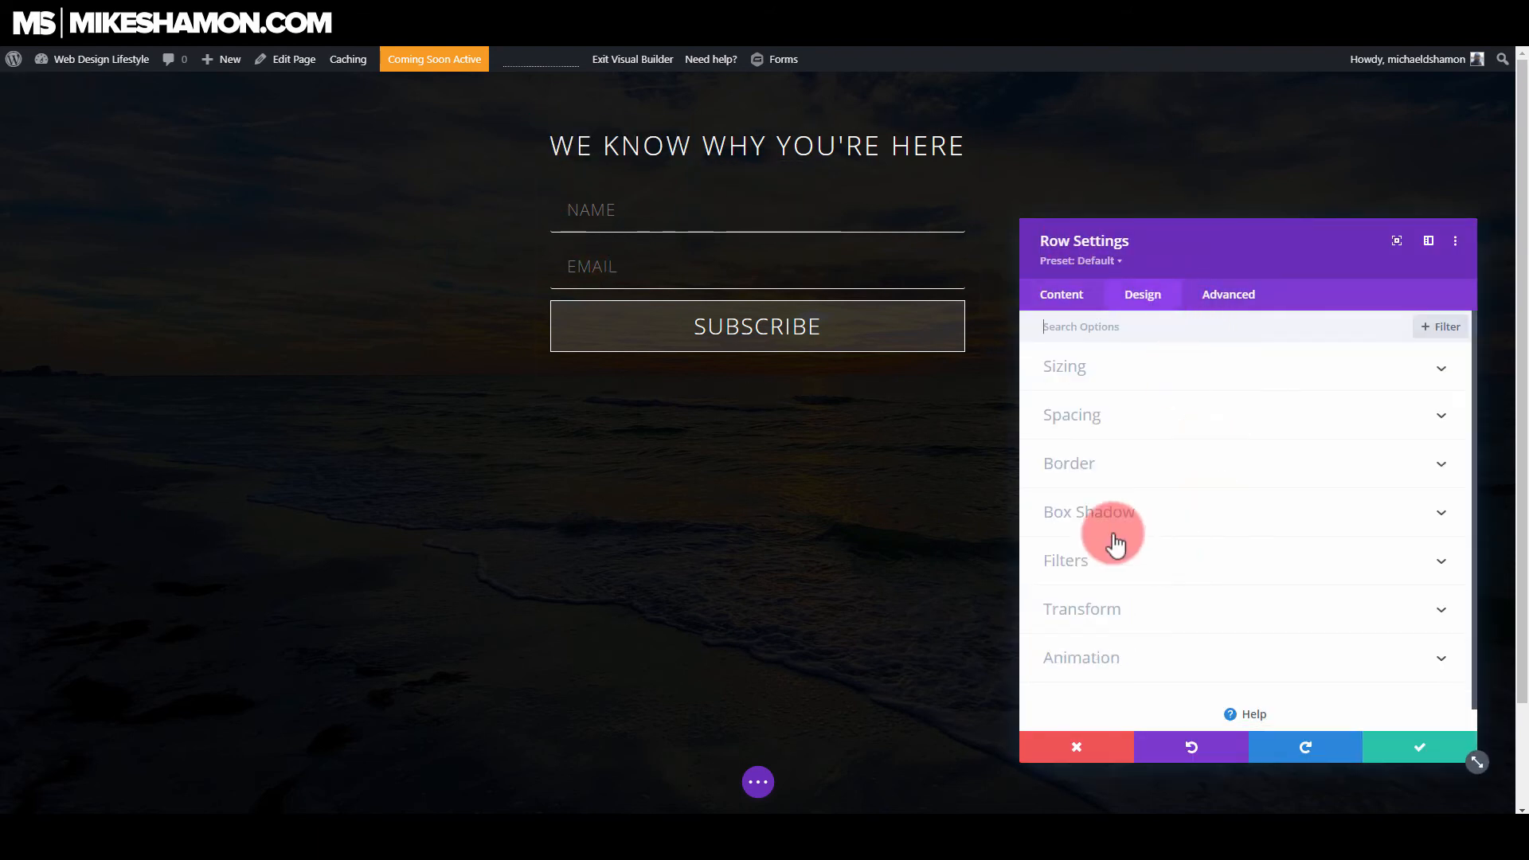
left_click(1099, 422)
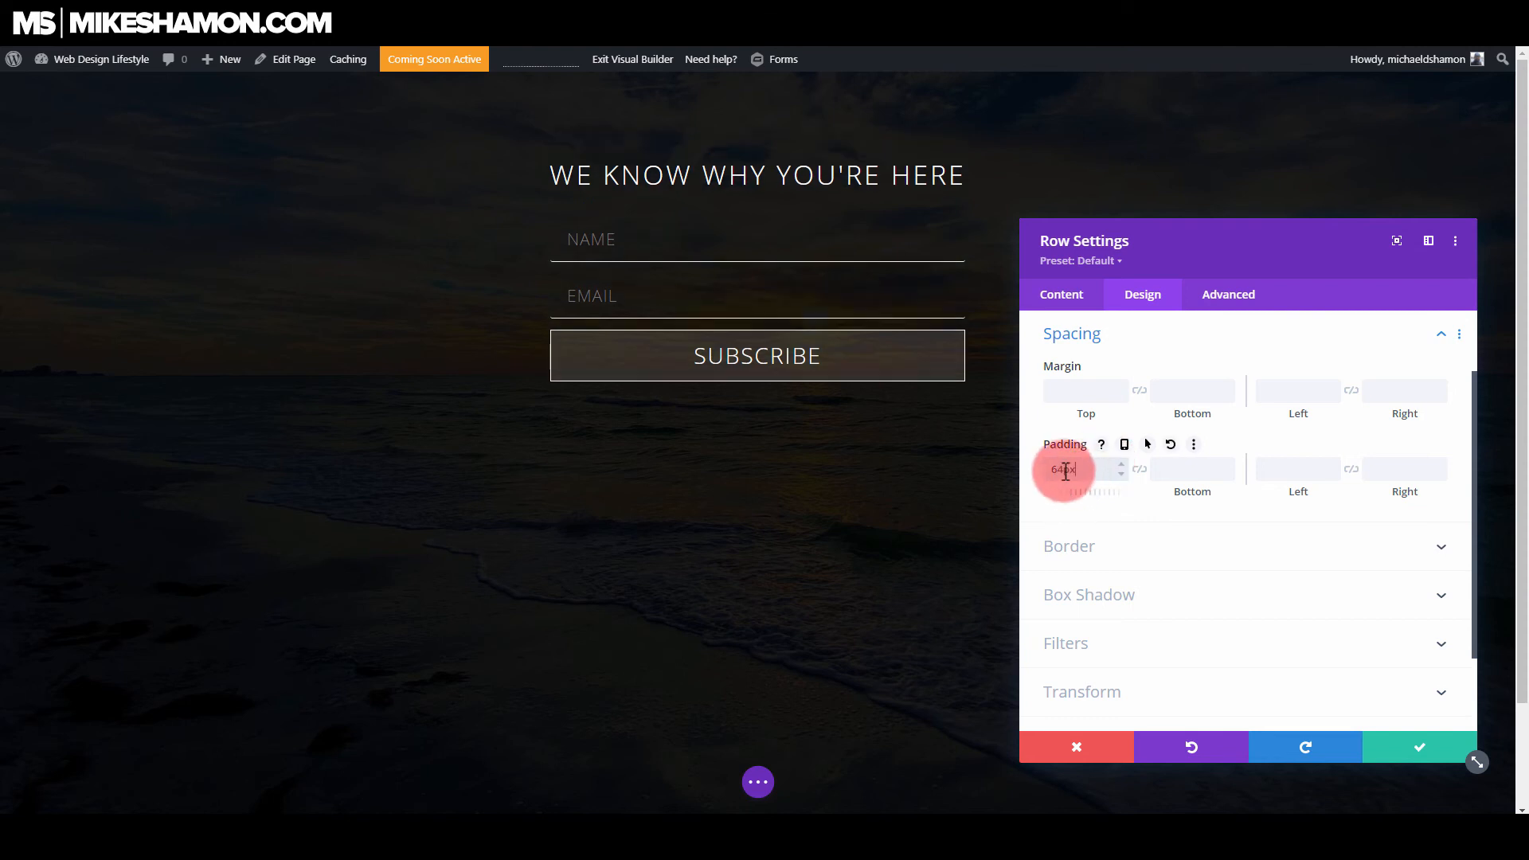
left_click_drag(1048, 470, 1082, 469)
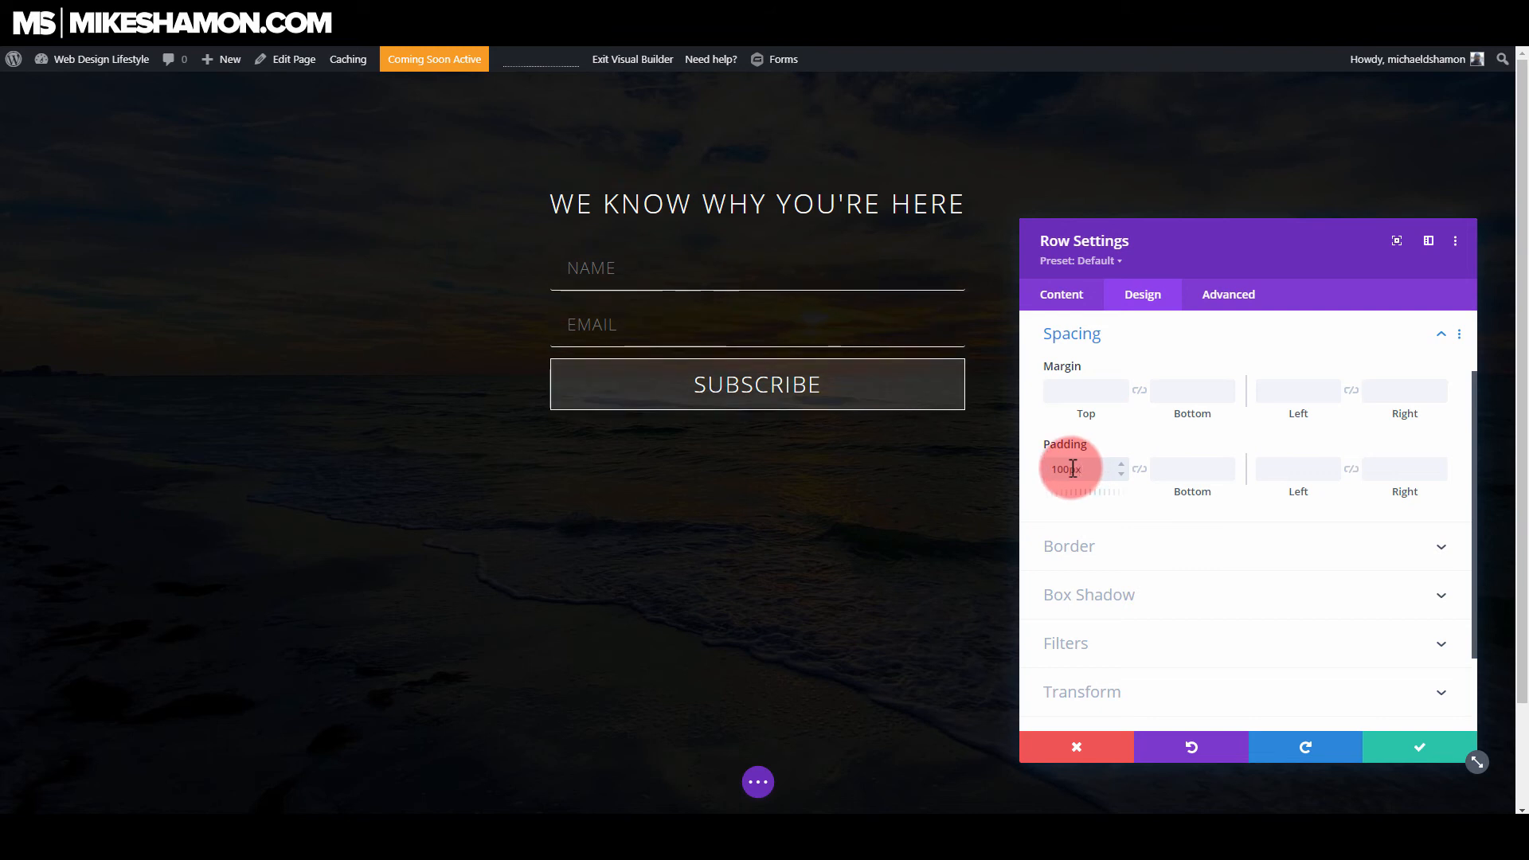
left_click(1397, 749)
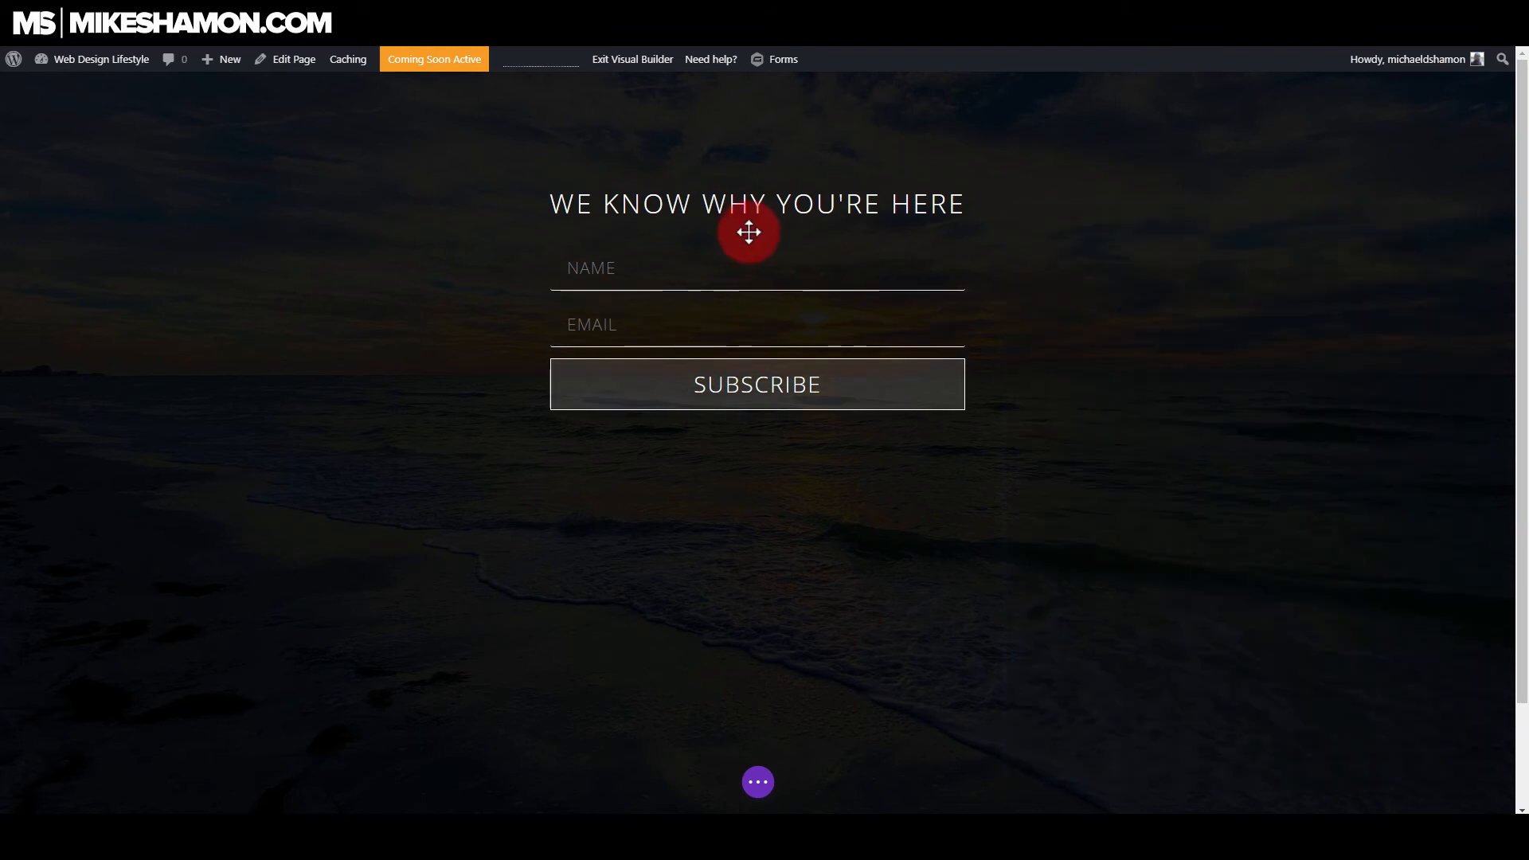
- Give the "We Know Why You're Here" text module a bottom padding of 64px and save it
left_click(730, 238)
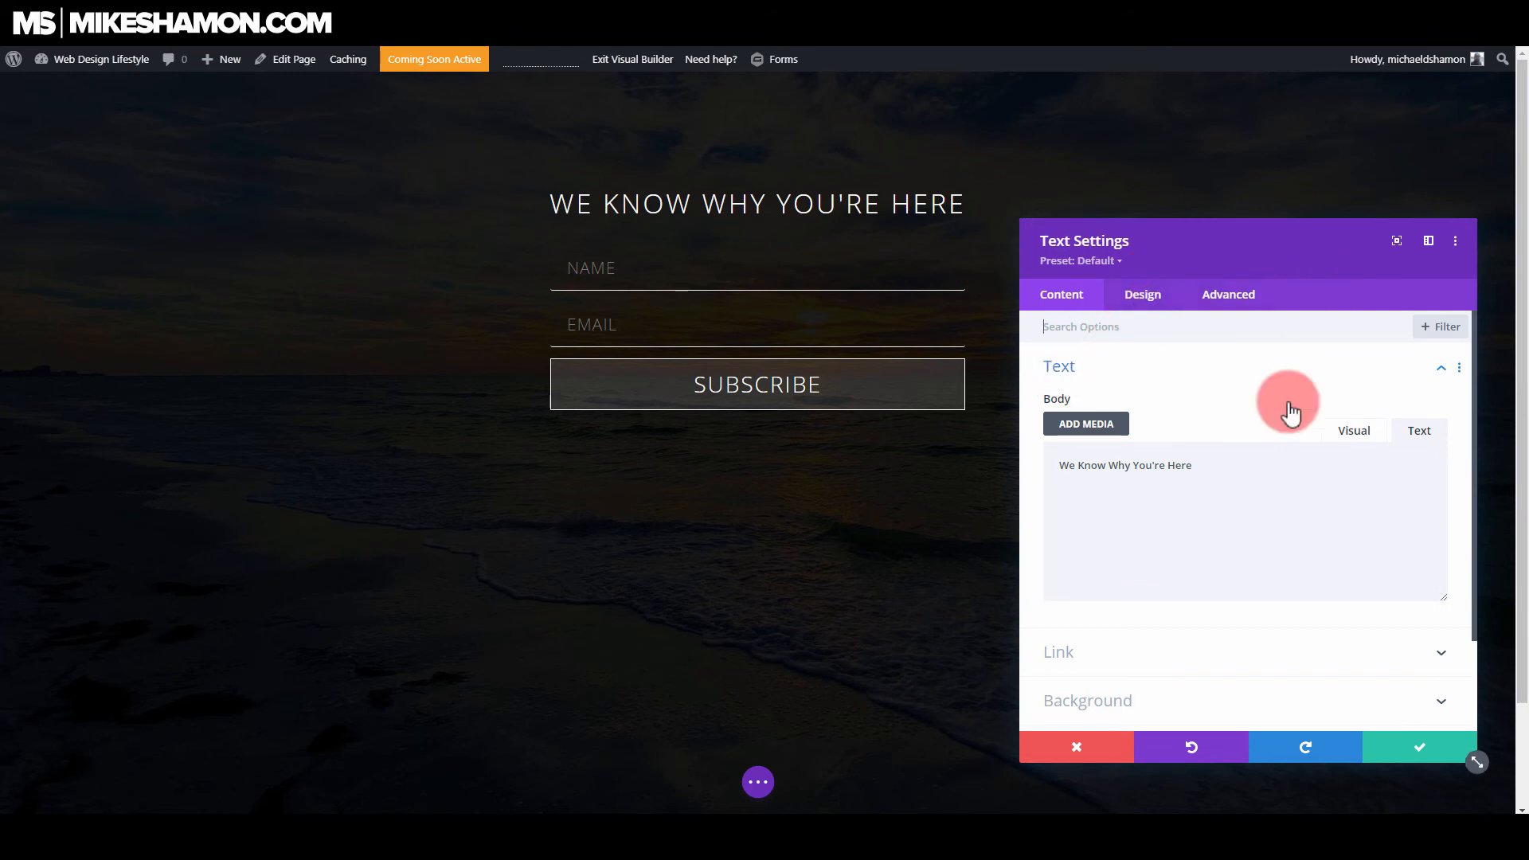
left_click(1158, 315)
left_click(1093, 514)
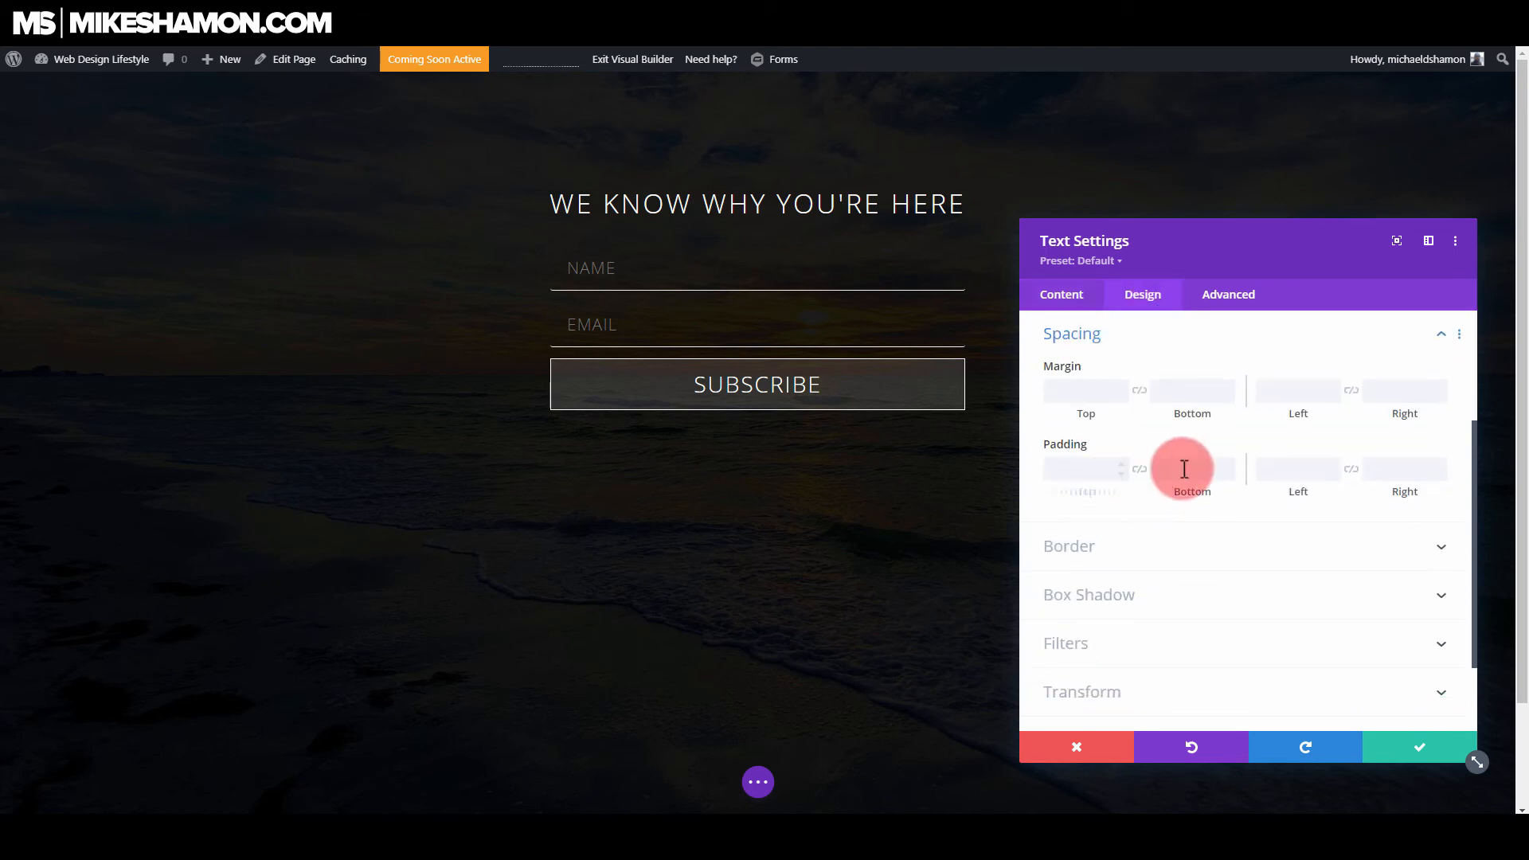
left_click(1179, 471)
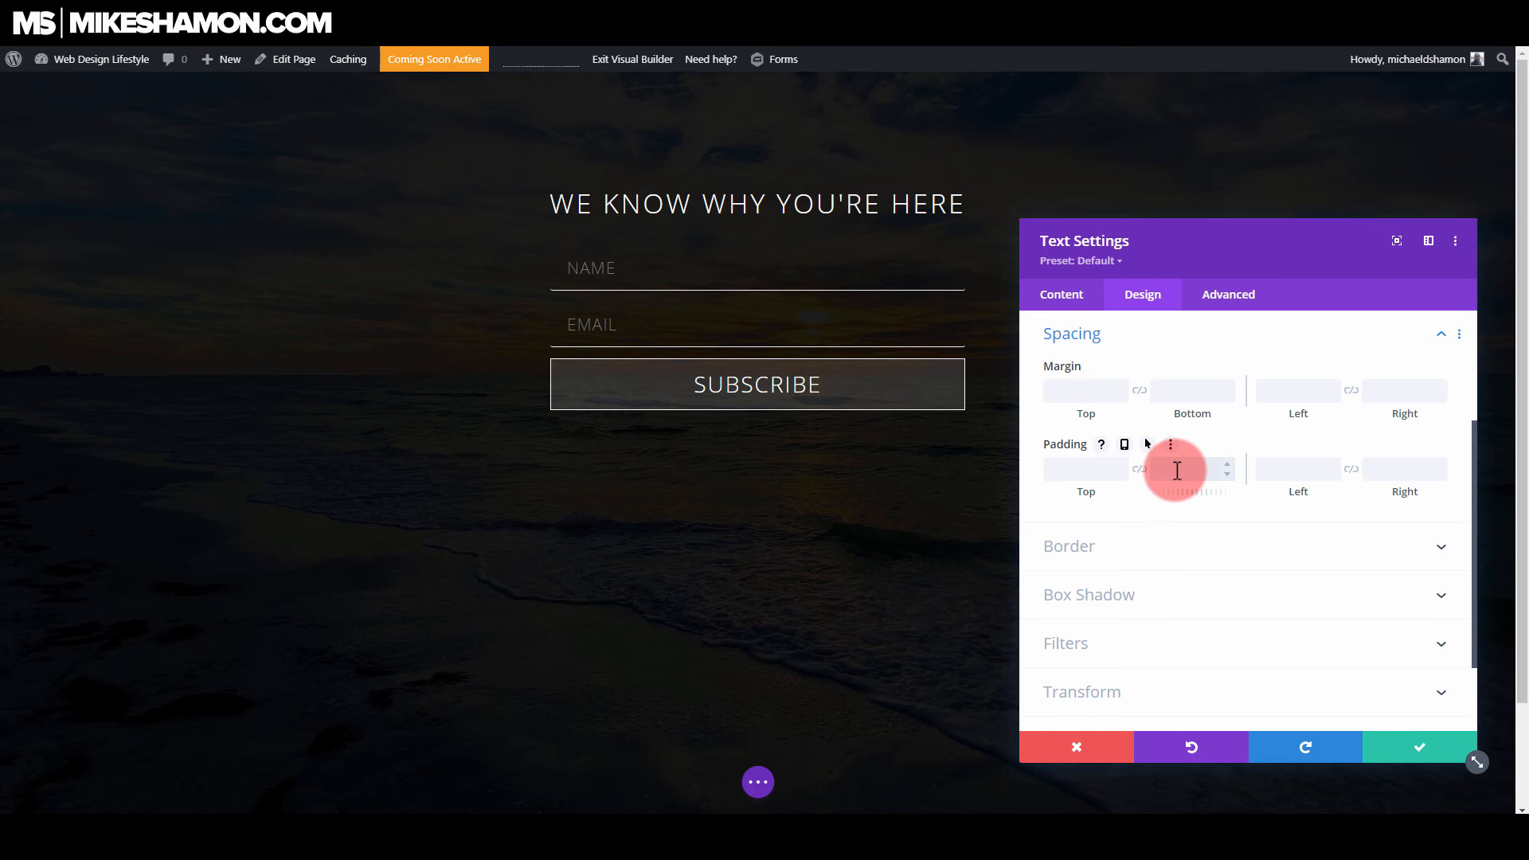
type("64px")
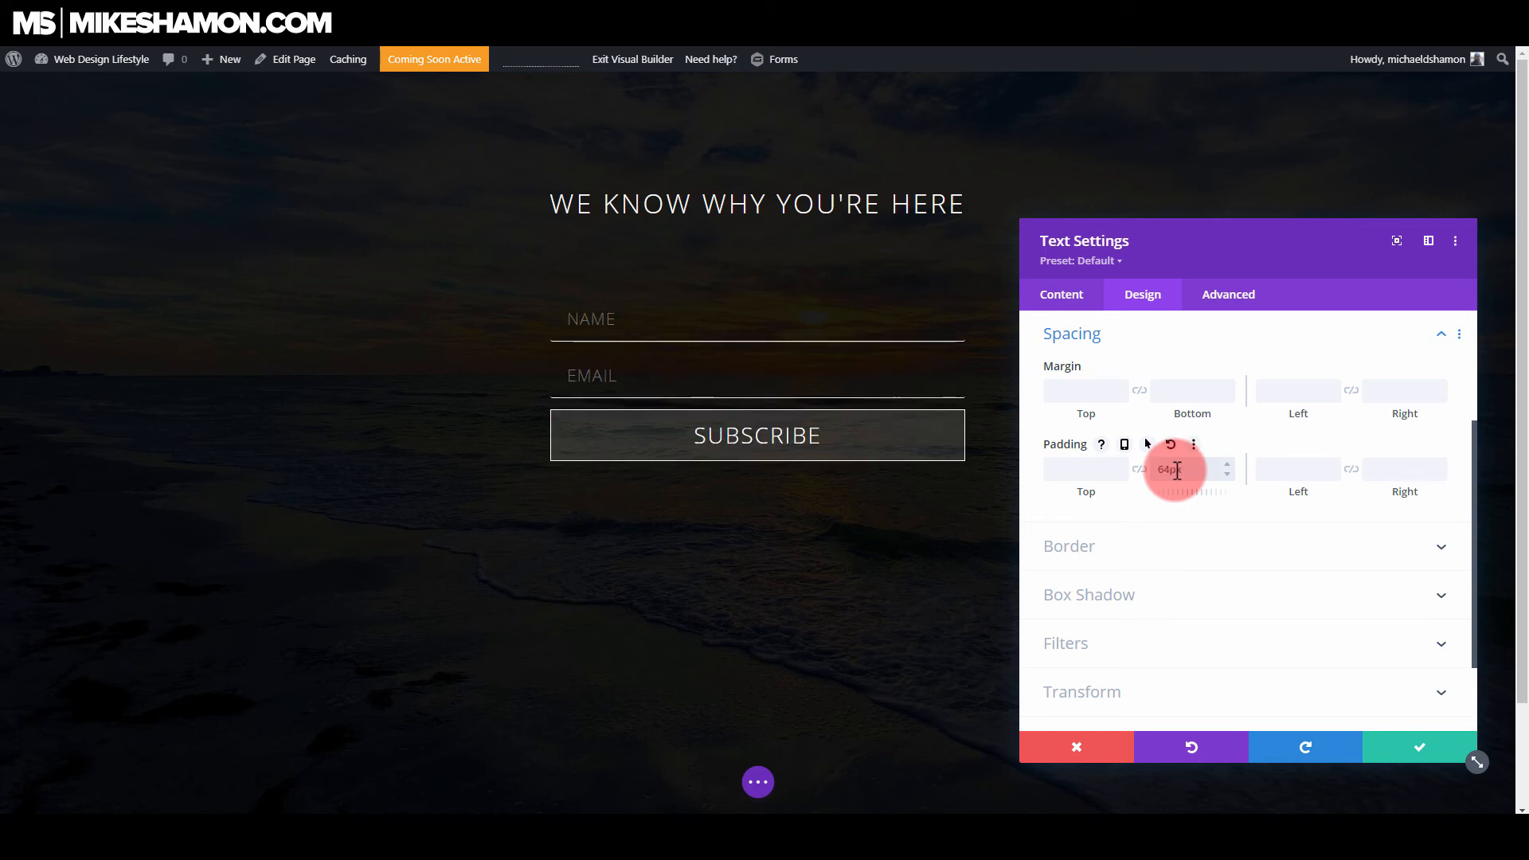
left_click(1422, 750)
- Switch the builder to tablet view and set a responsive row width of 95% for tablet
left_click(758, 783)
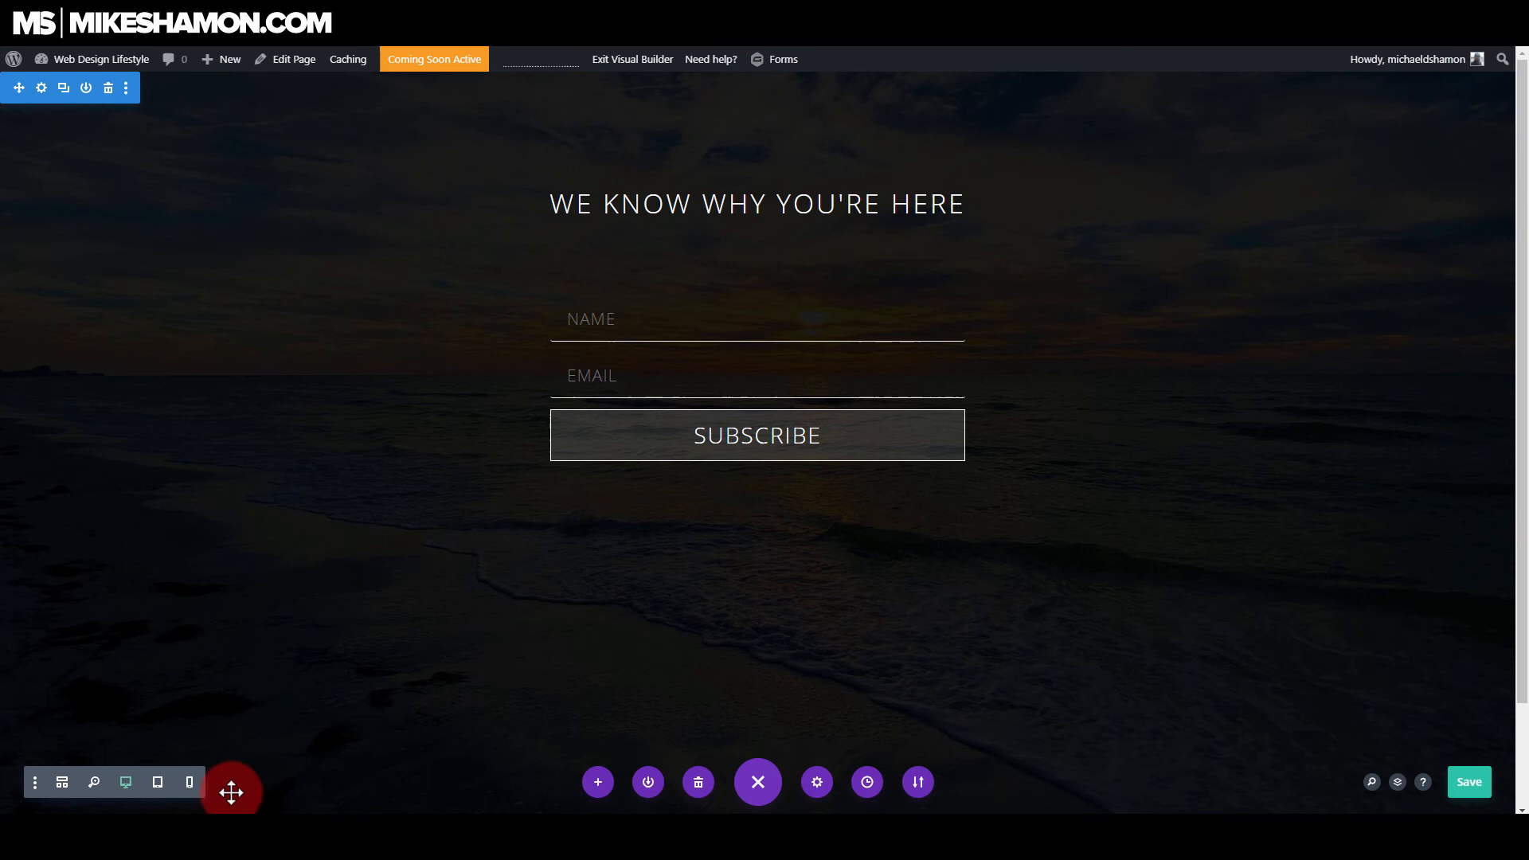
left_click(157, 783)
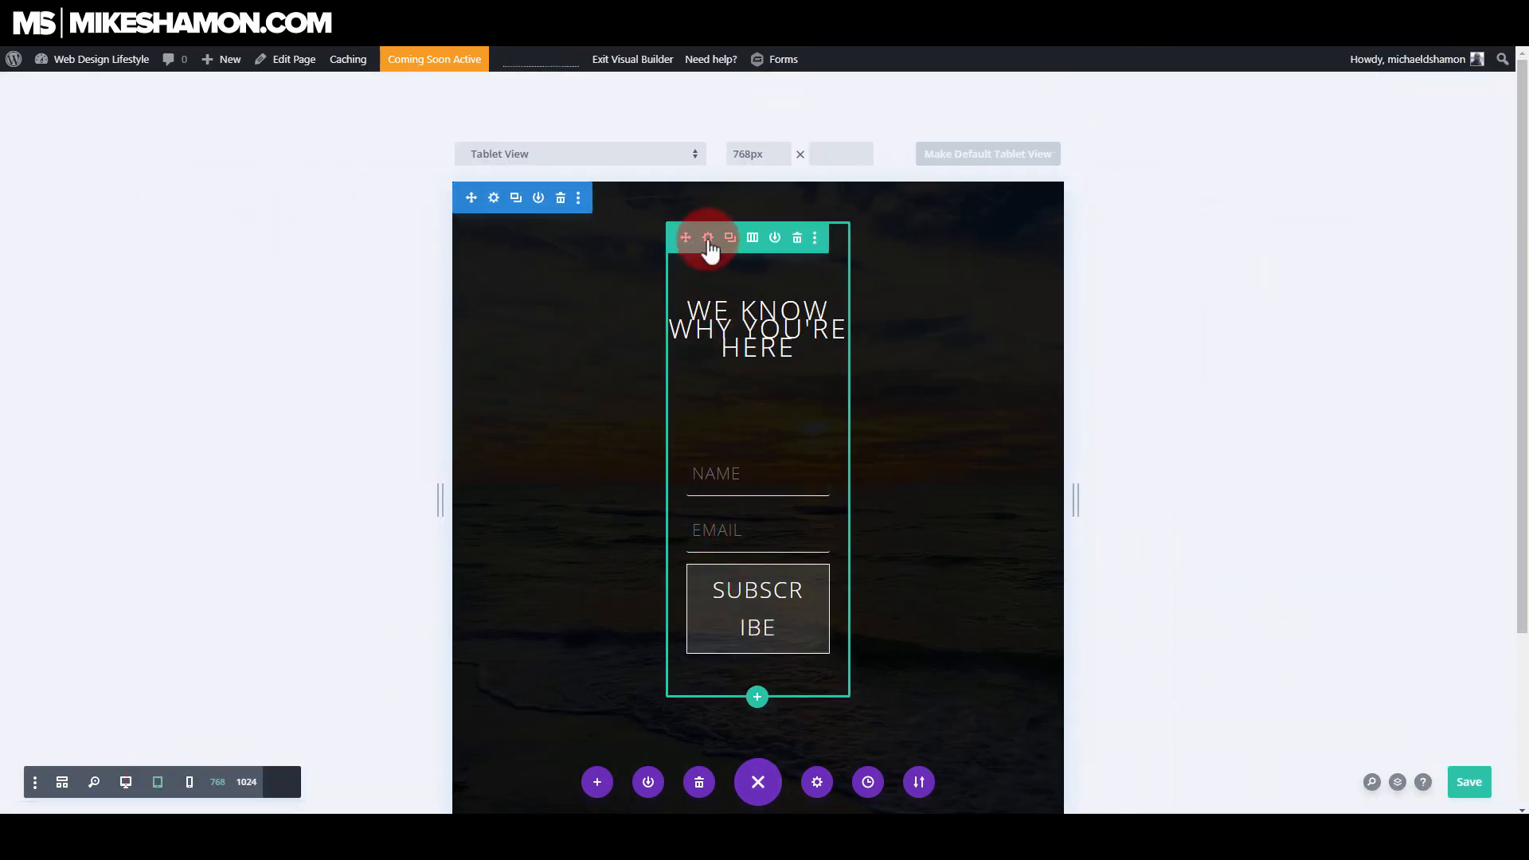
left_click(708, 238)
left_click(1144, 297)
left_click(1107, 368)
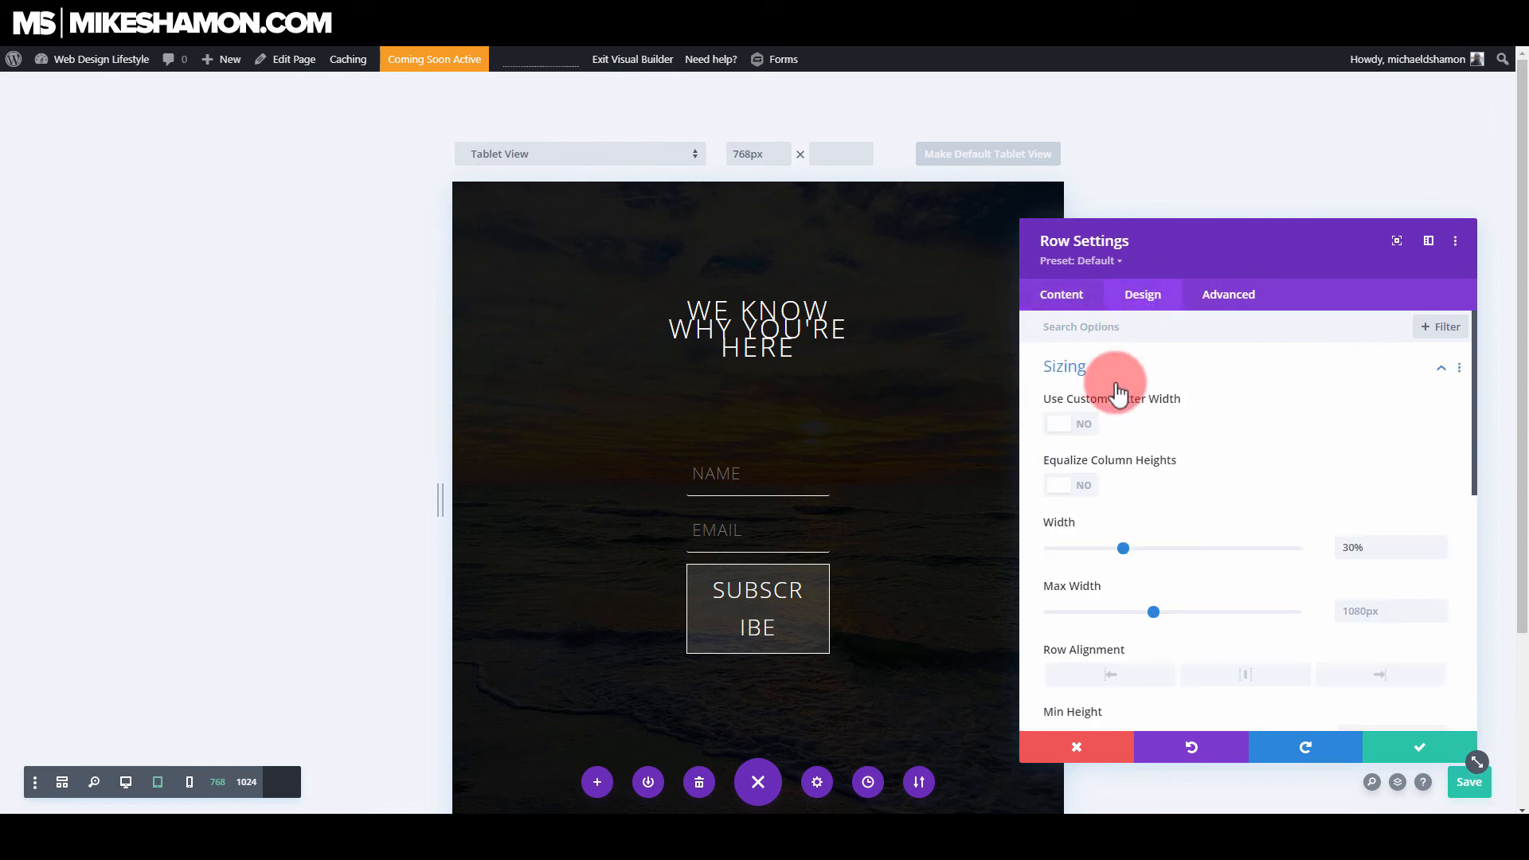
left_click(1088, 522)
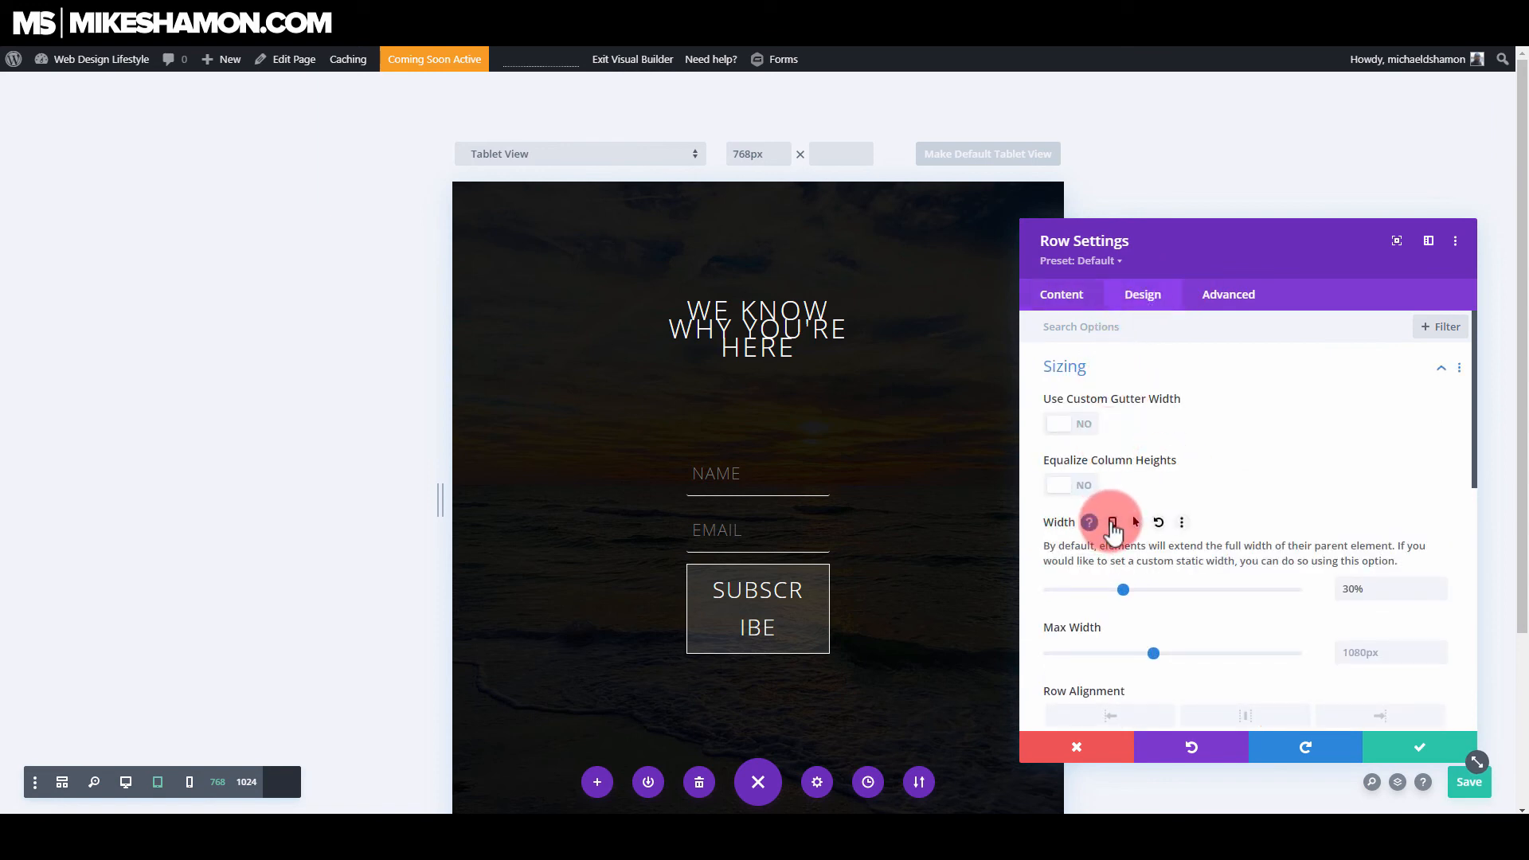
left_click(1113, 524)
mouse_move(1280, 638)
left_mouse_down()
mouse_move(1298, 639)
mouse_move(1284, 639)
left_mouse_up()
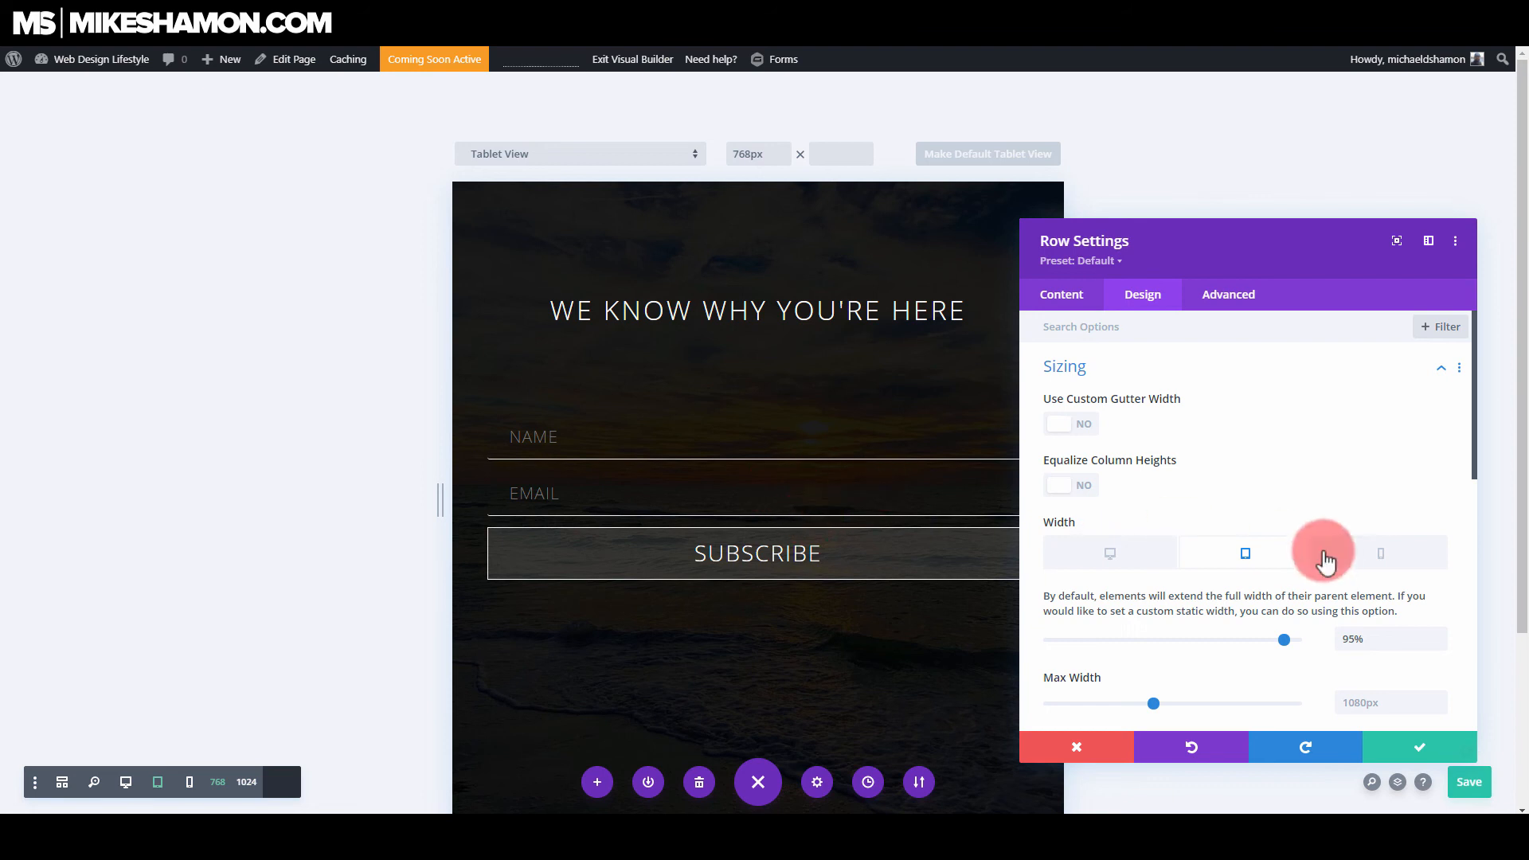
- Check the row width for phone, keeping it at 95%, and save the row settings
left_click(1376, 553)
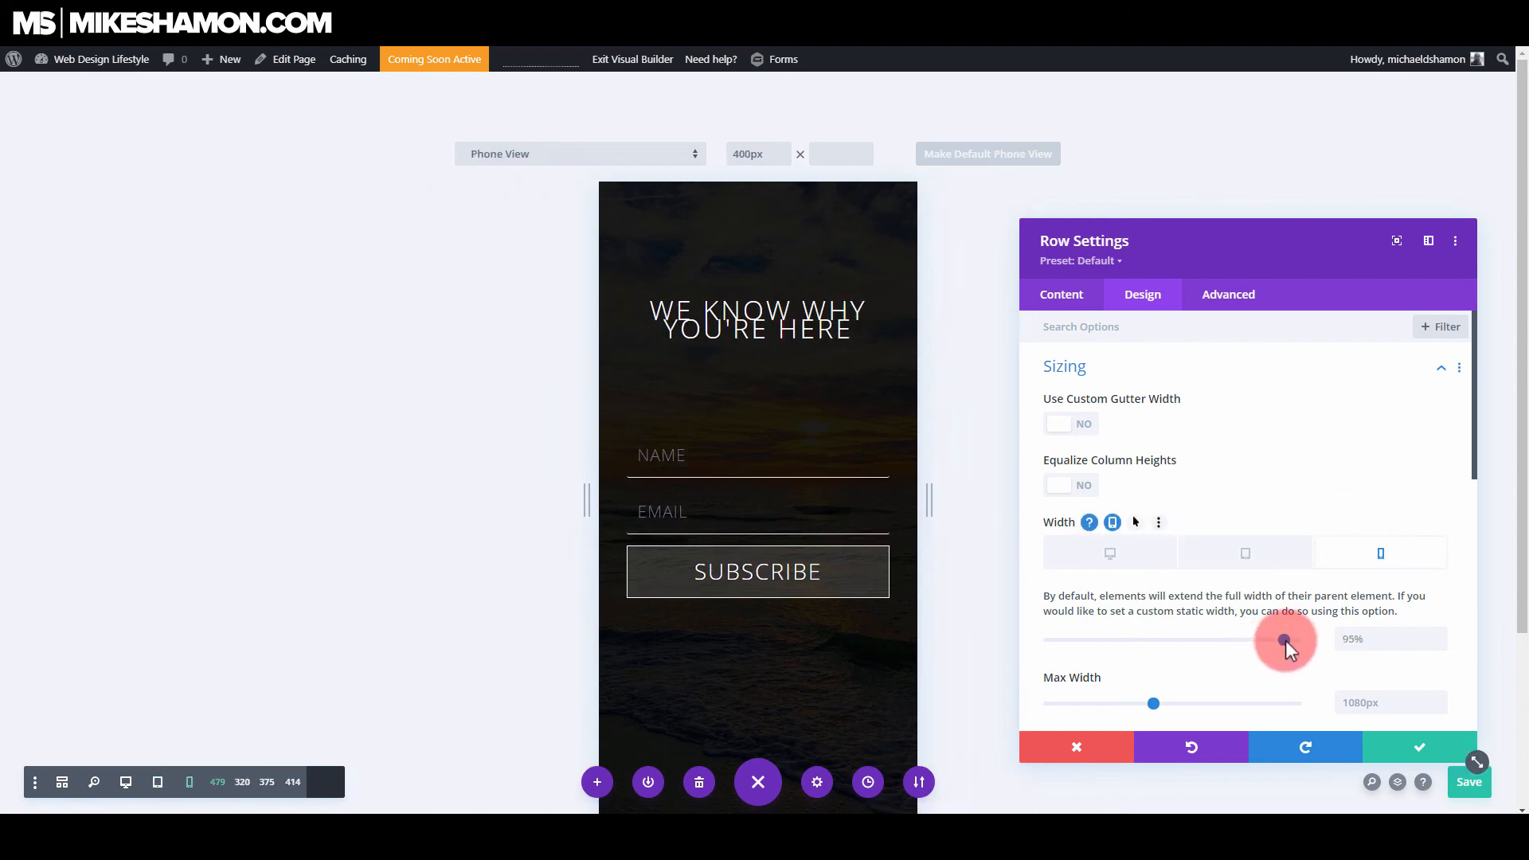
left_click_drag(1284, 639, 1284, 638)
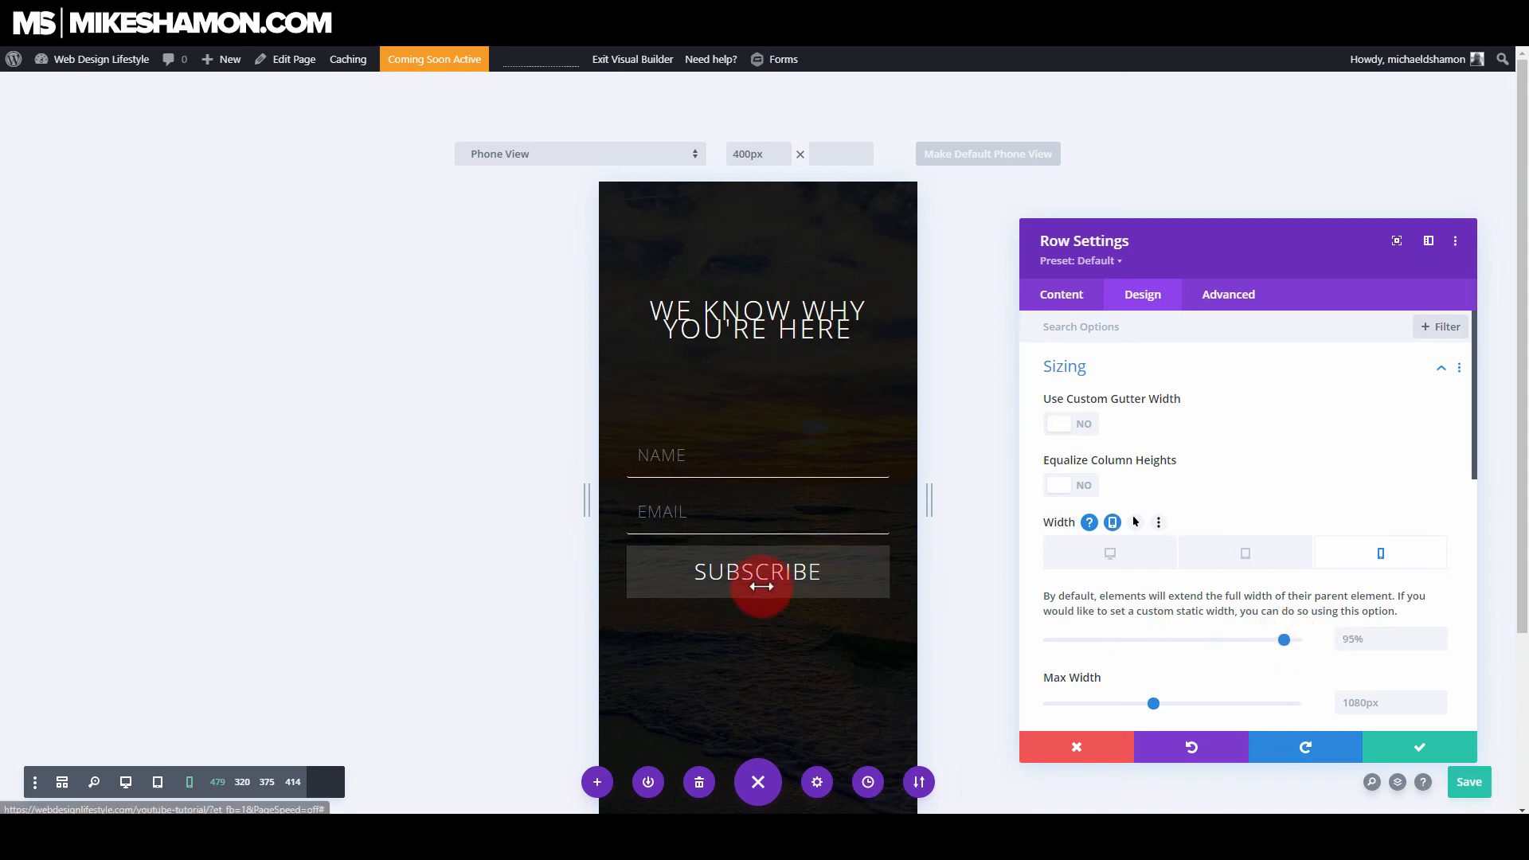
left_click(1394, 745)
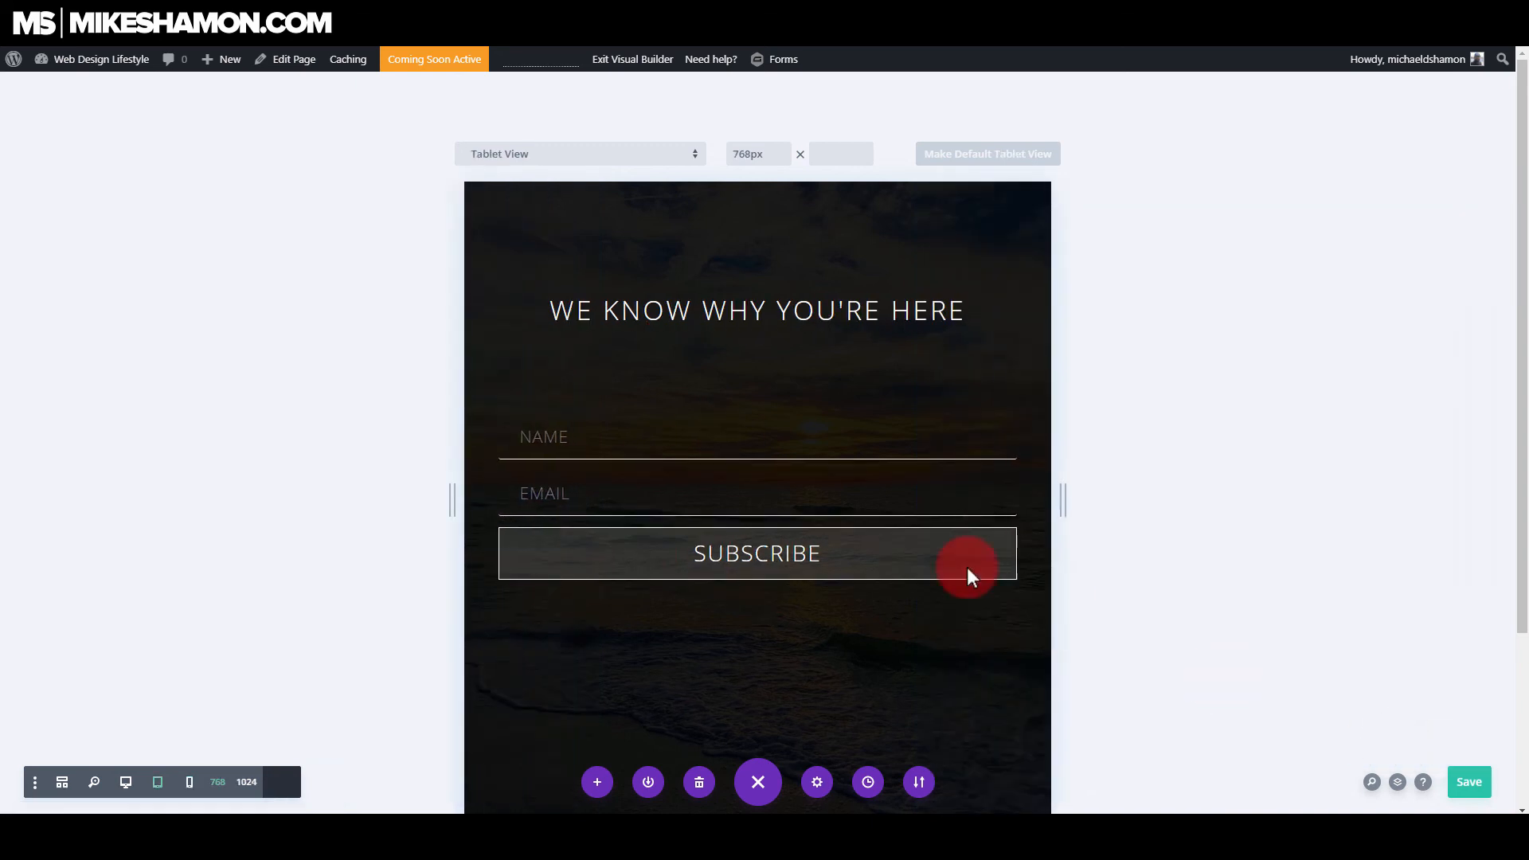
- Reduce the line height of the "We Know Why You're Here" text to 1.3em
left_click(731, 341)
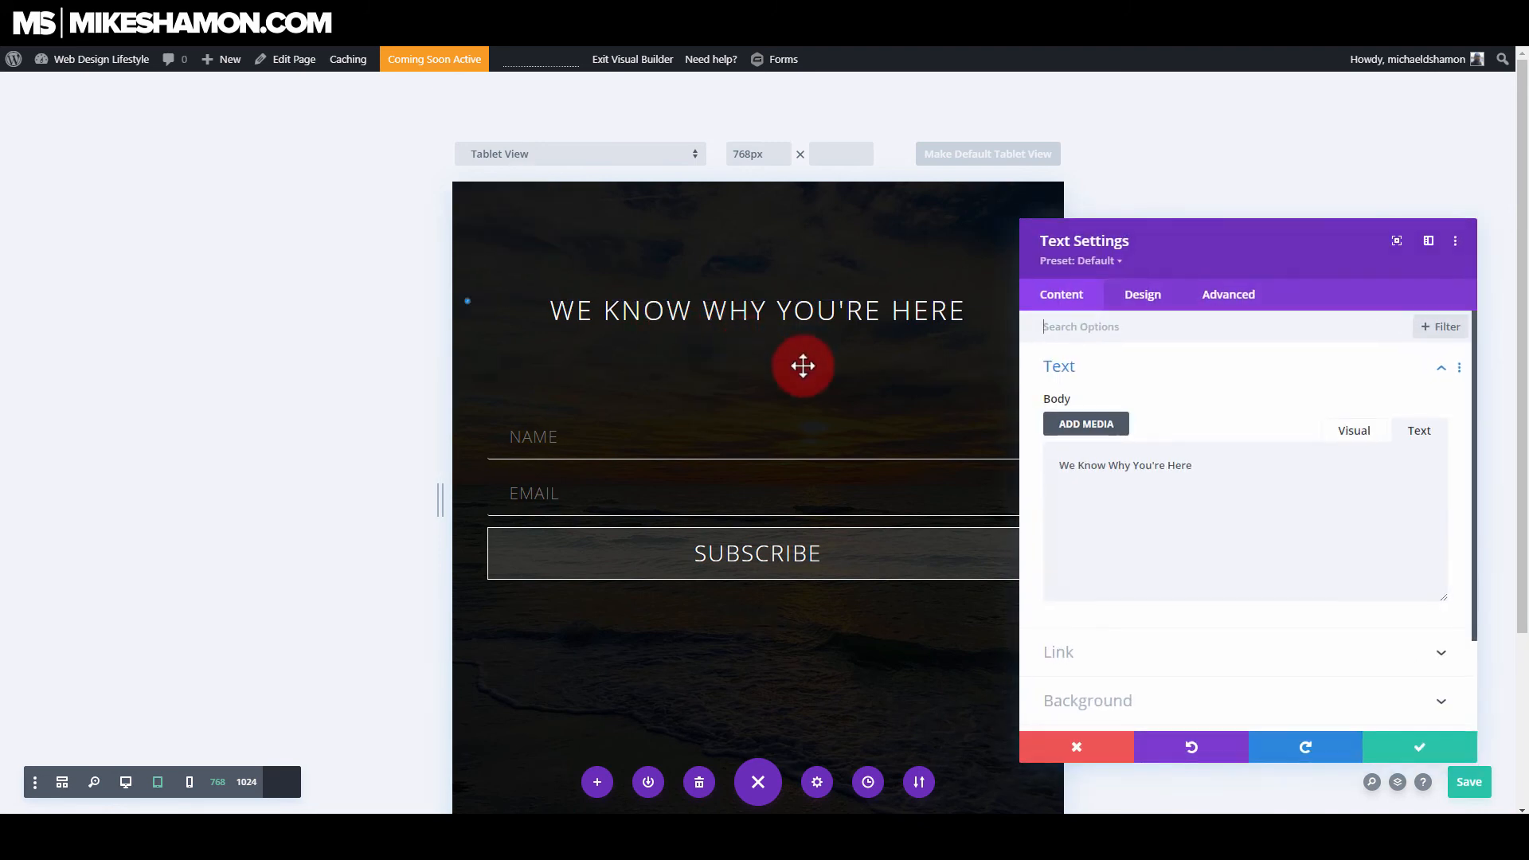
left_click(1141, 296)
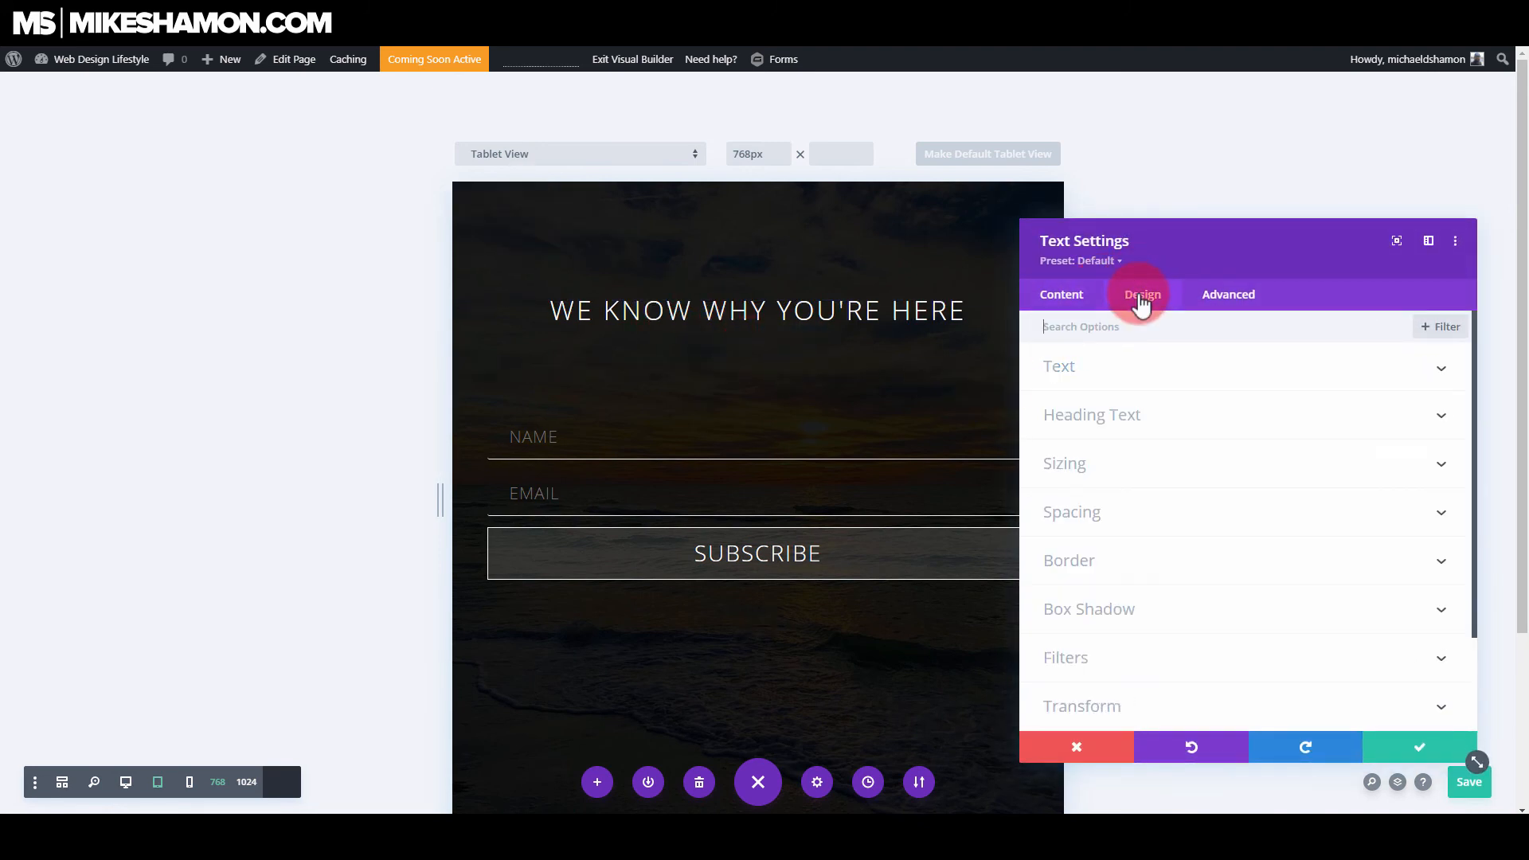
left_click(1092, 363)
scroll(1157, 589, "down", 2)
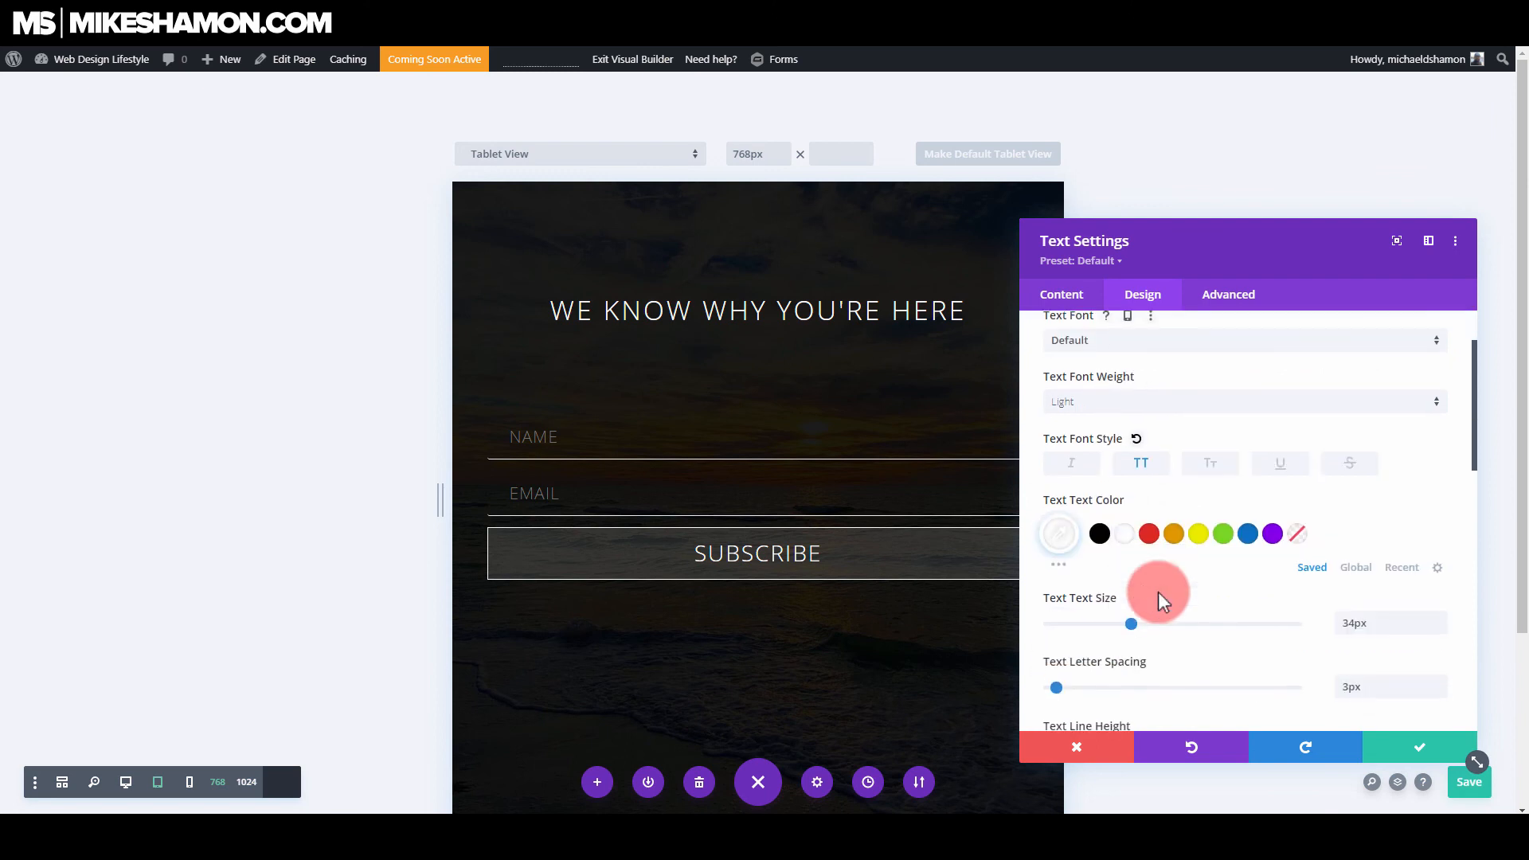
mouse_move(1146, 604)
scroll(1160, 609, "down", 2)
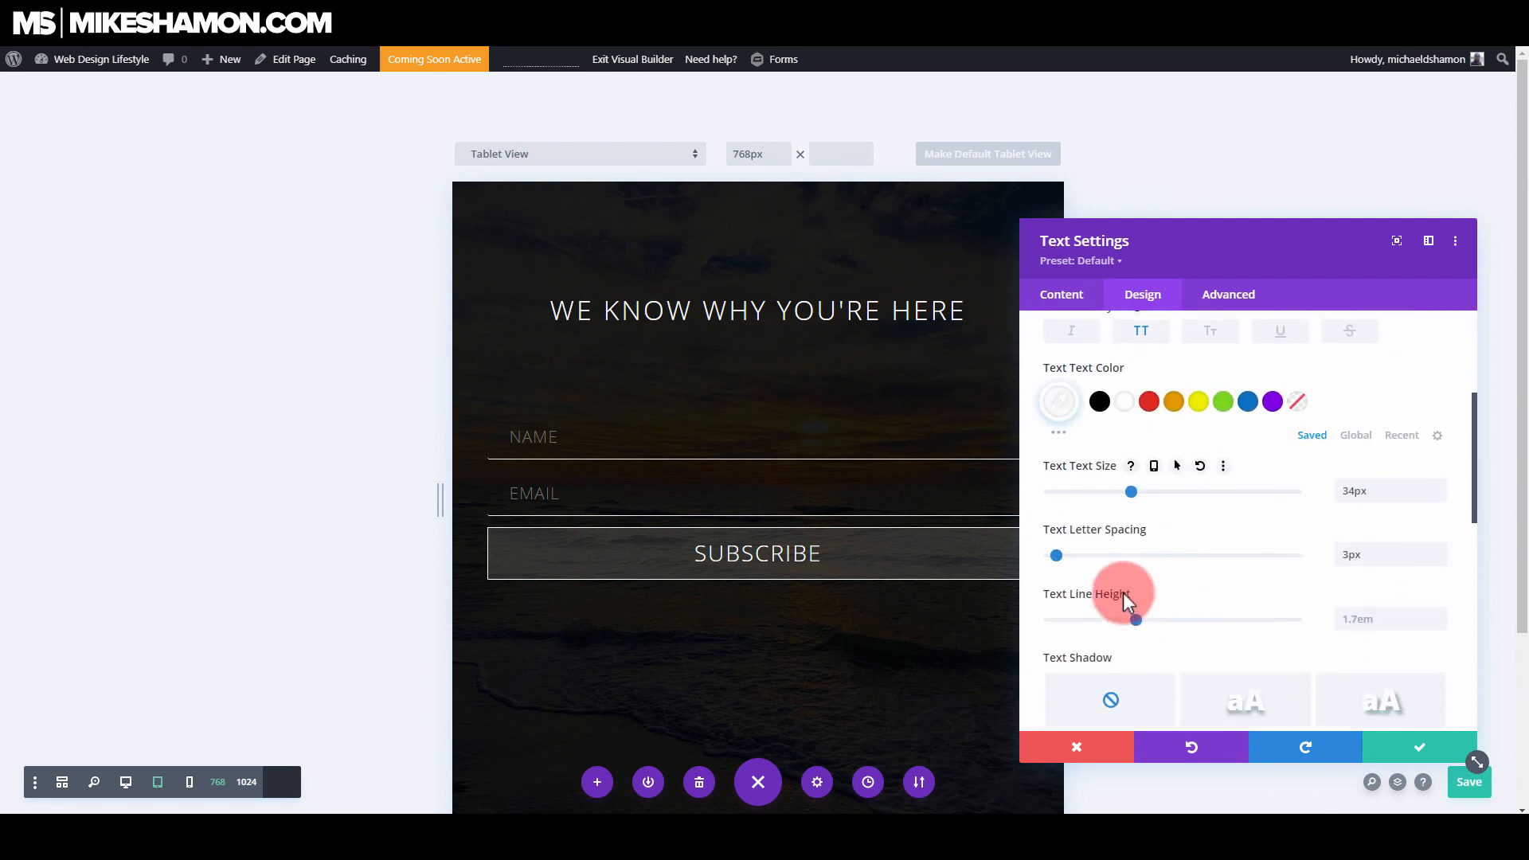
left_click_drag(1135, 620, 1083, 619)
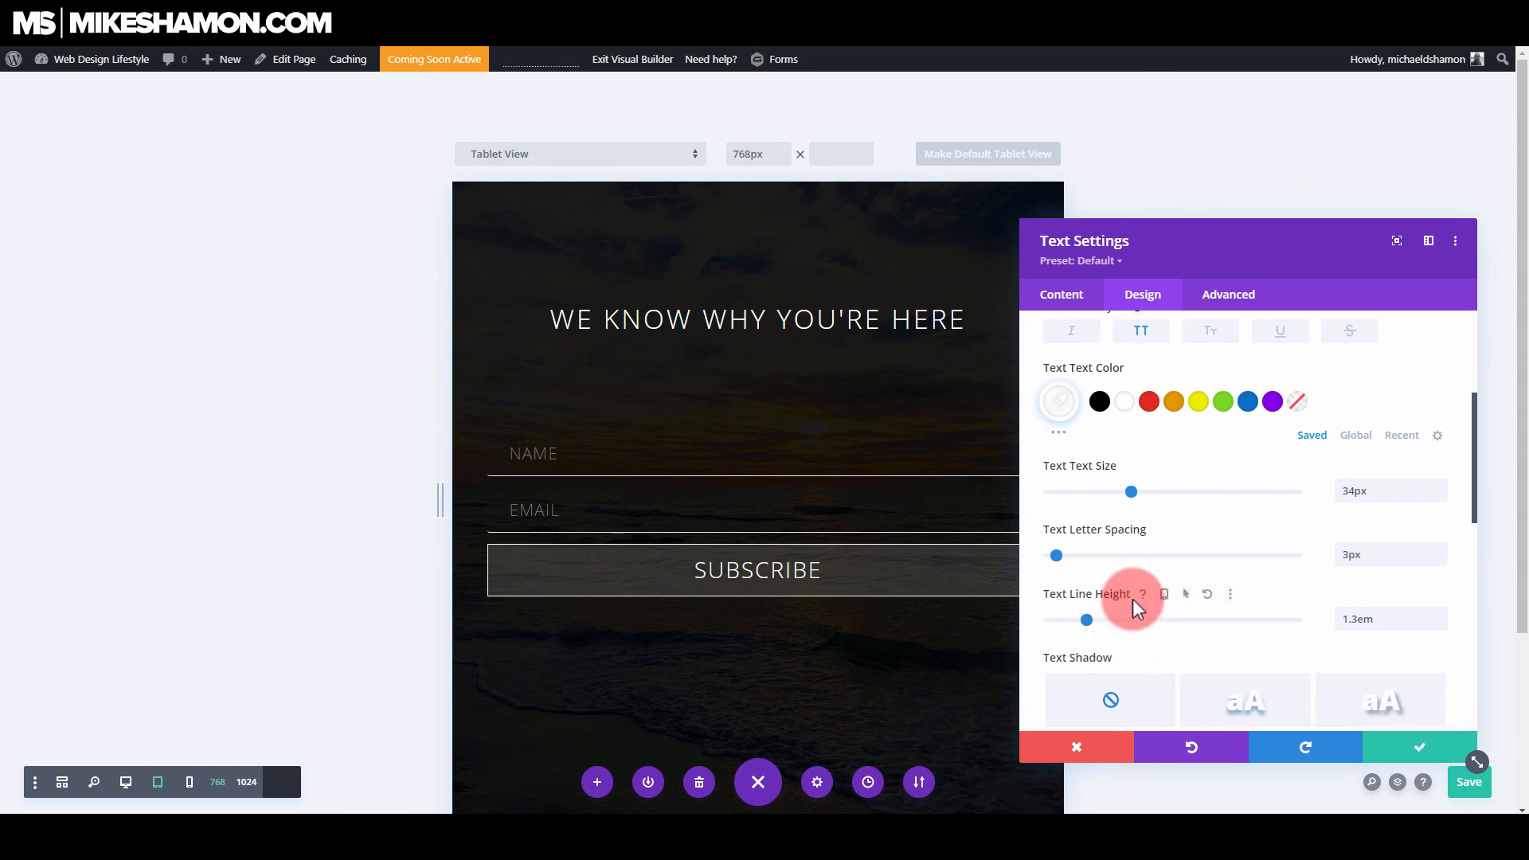
- Switch to phone view and fine-tune the heading text's line height to 1.2em
left_click(190, 783)
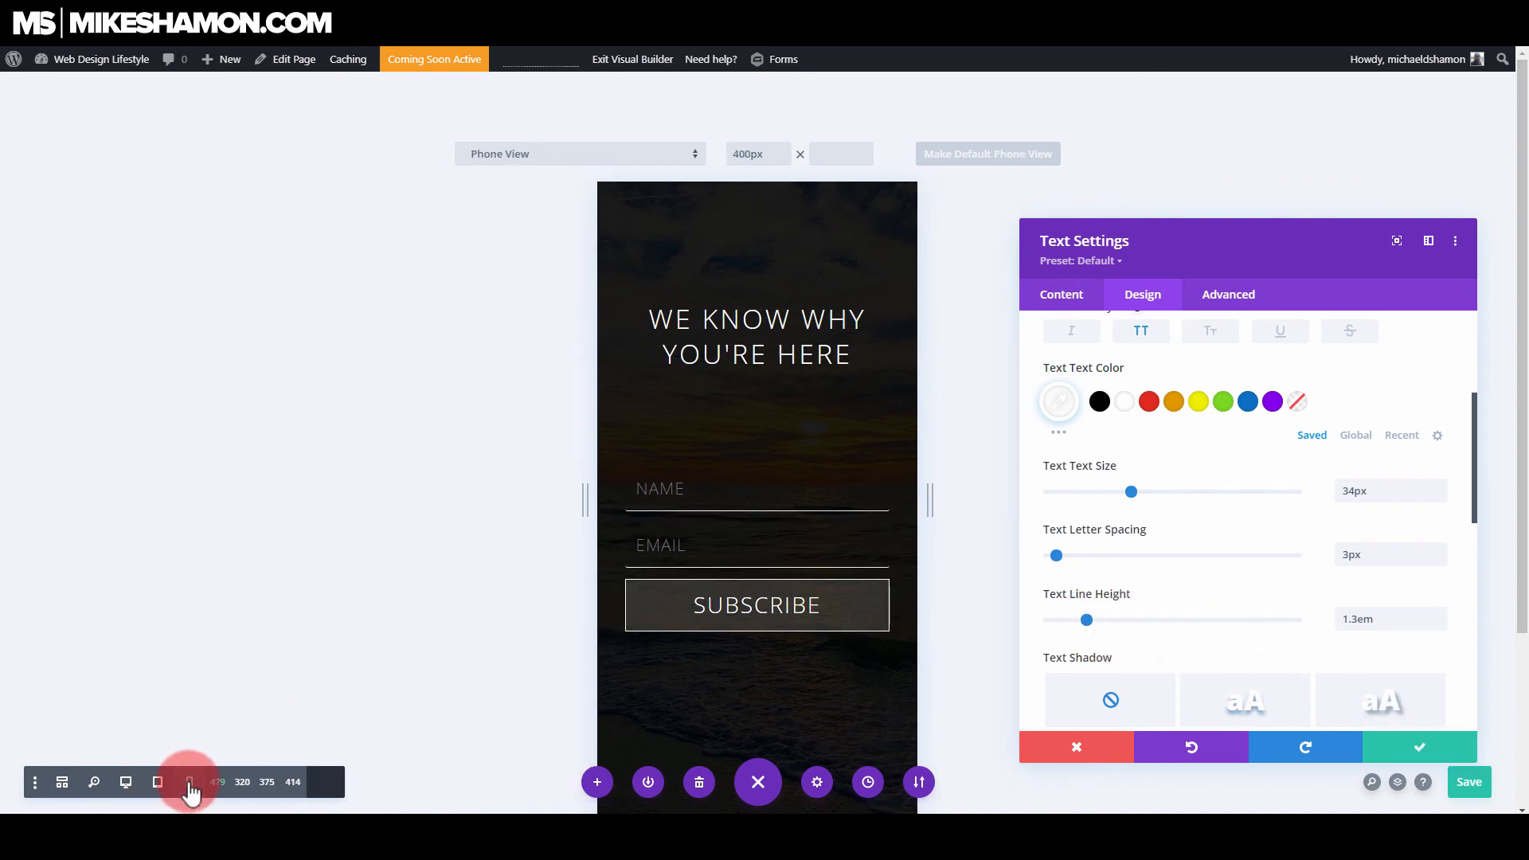
left_click_drag(1088, 618, 1060, 618)
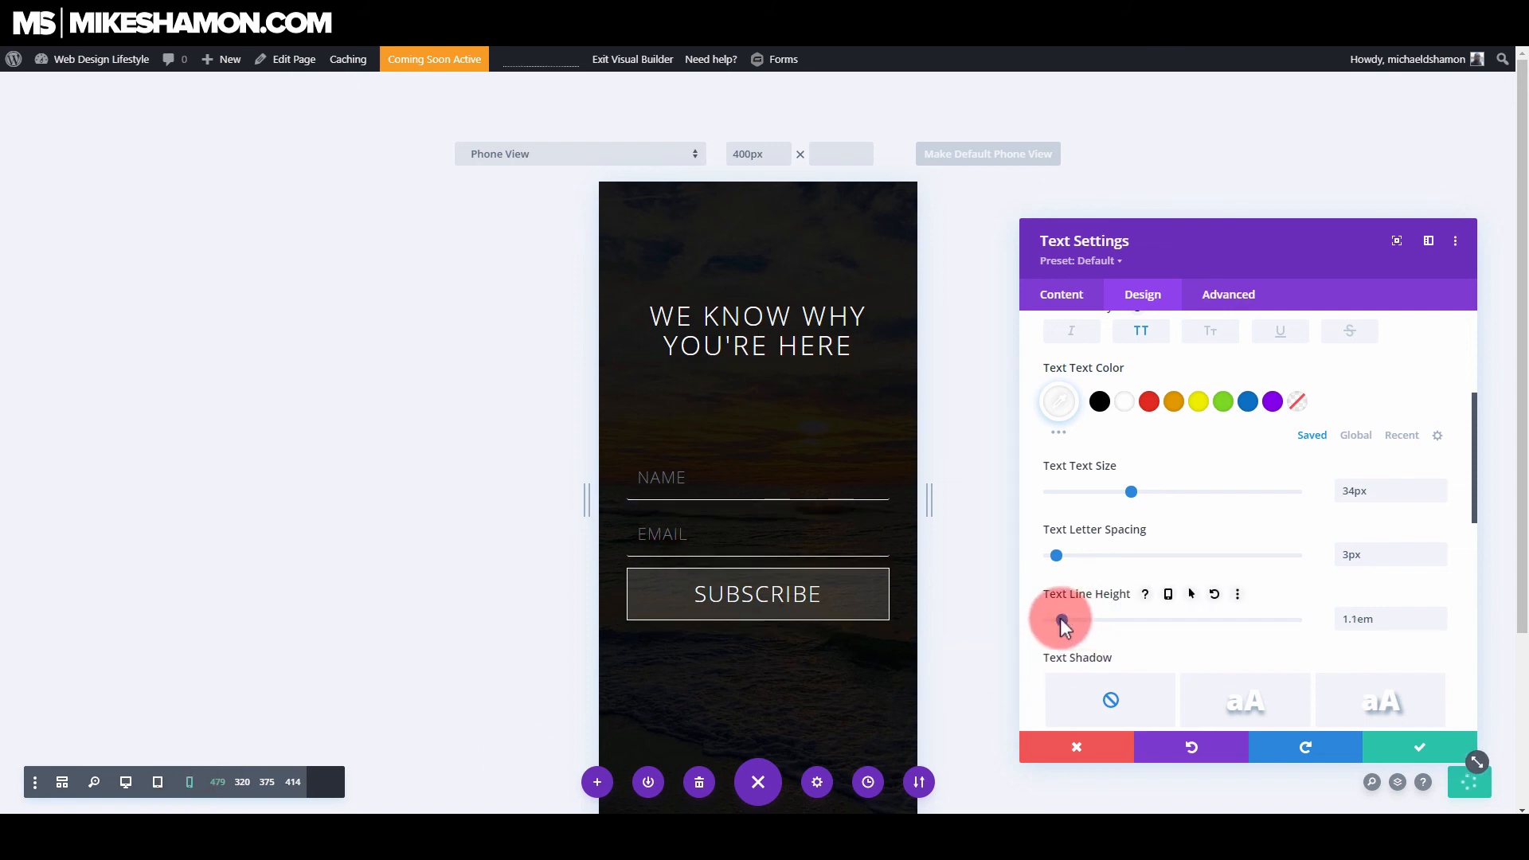
left_click_drag(1064, 618, 1073, 618)
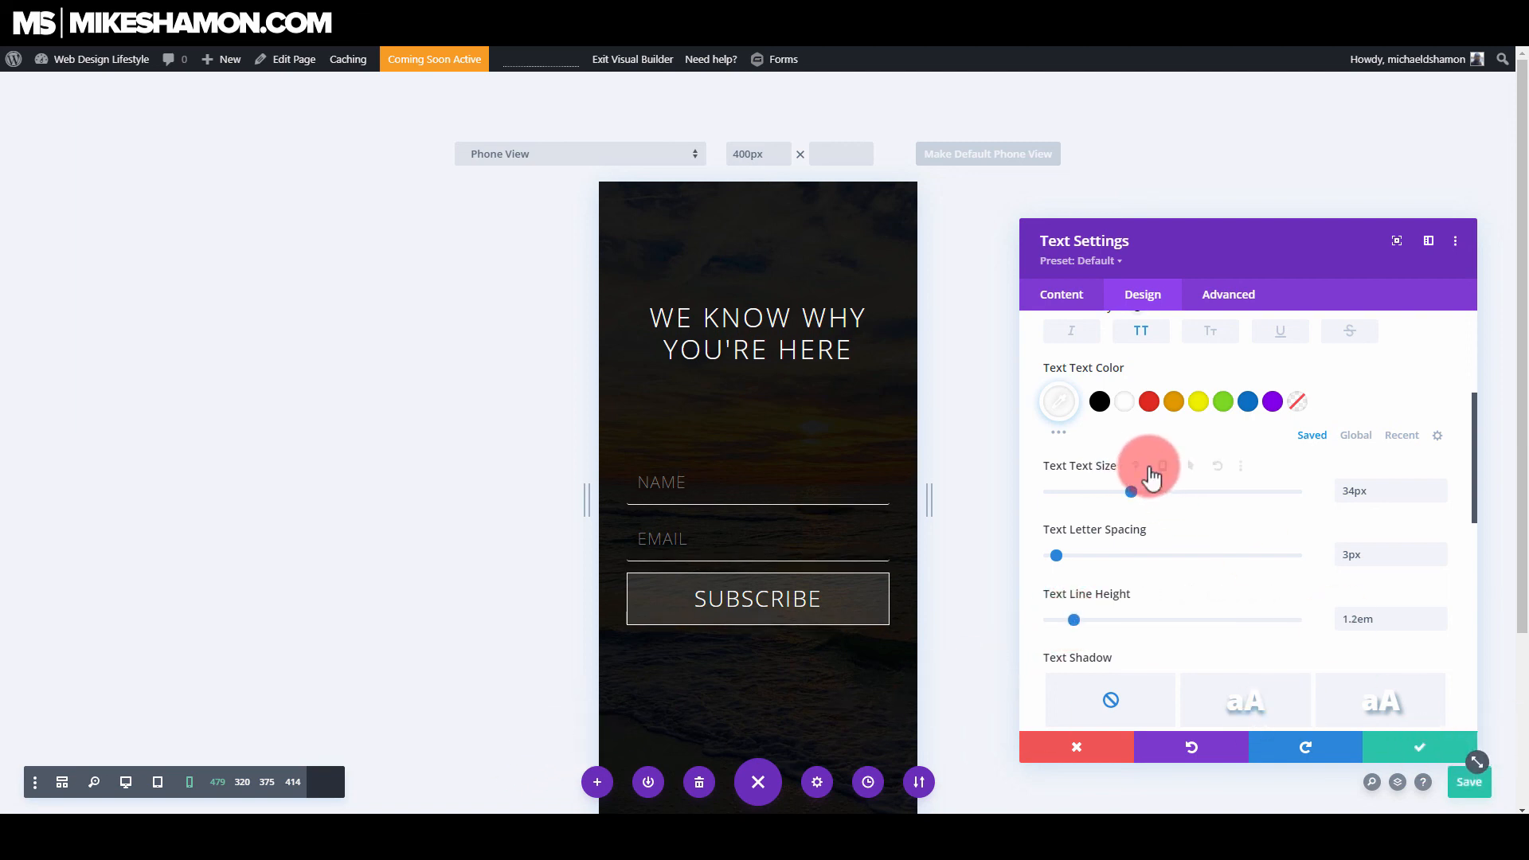
- Set the heading's phone-specific text size to 19px, save the text settings, and check the section in tablet view
left_click(1154, 466)
left_click_drag(1131, 542, 1093, 538)
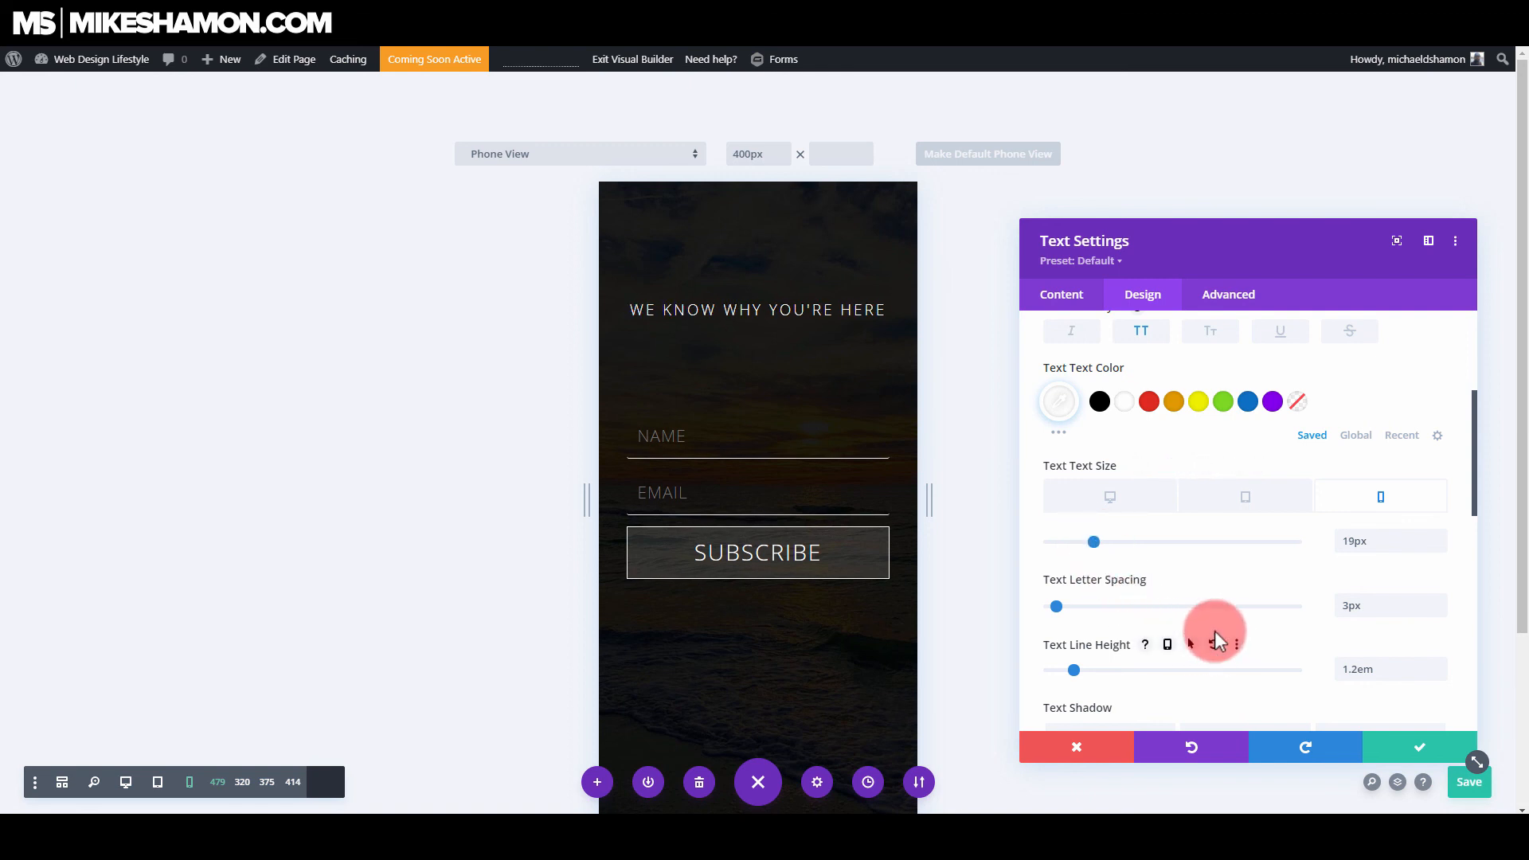
left_click(1409, 745)
left_click(156, 785)
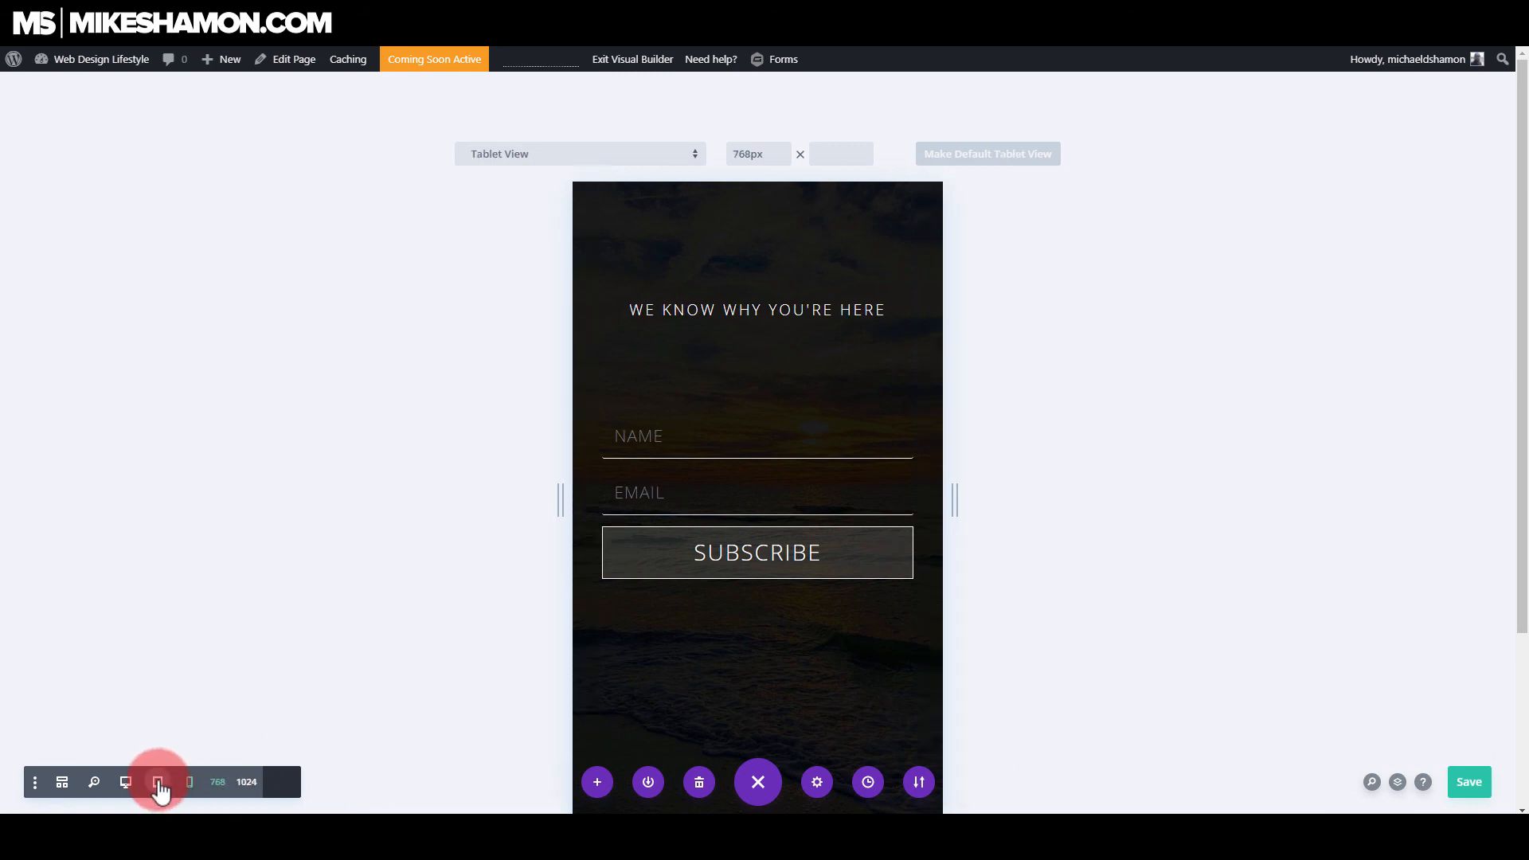
- Return to desktop view, set the Email Optin form's fields text color to white, and save the module settings
left_click(127, 785)
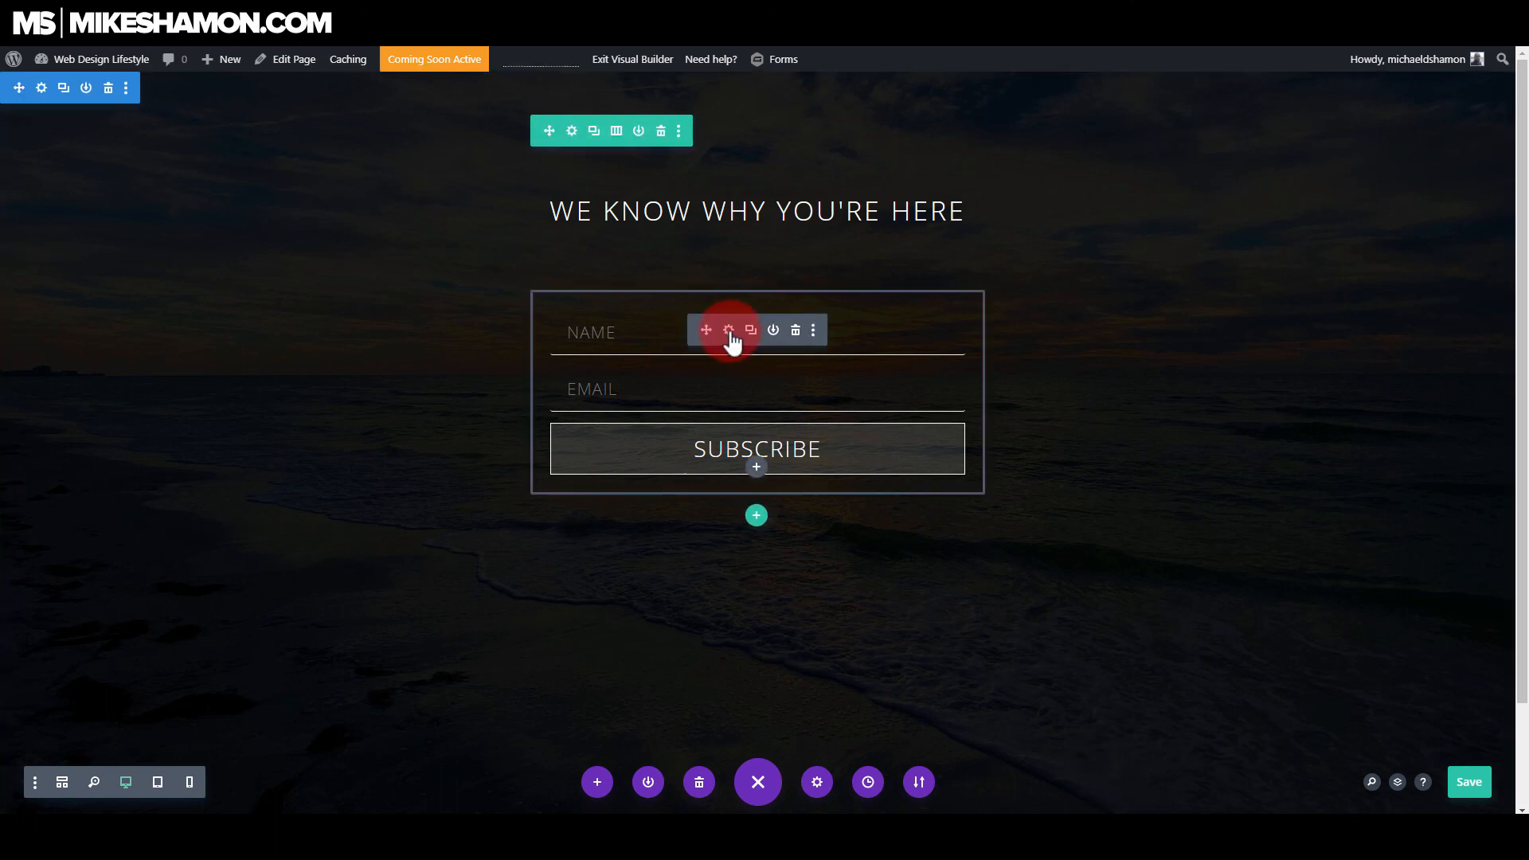
left_click(729, 333)
left_click(551, 313)
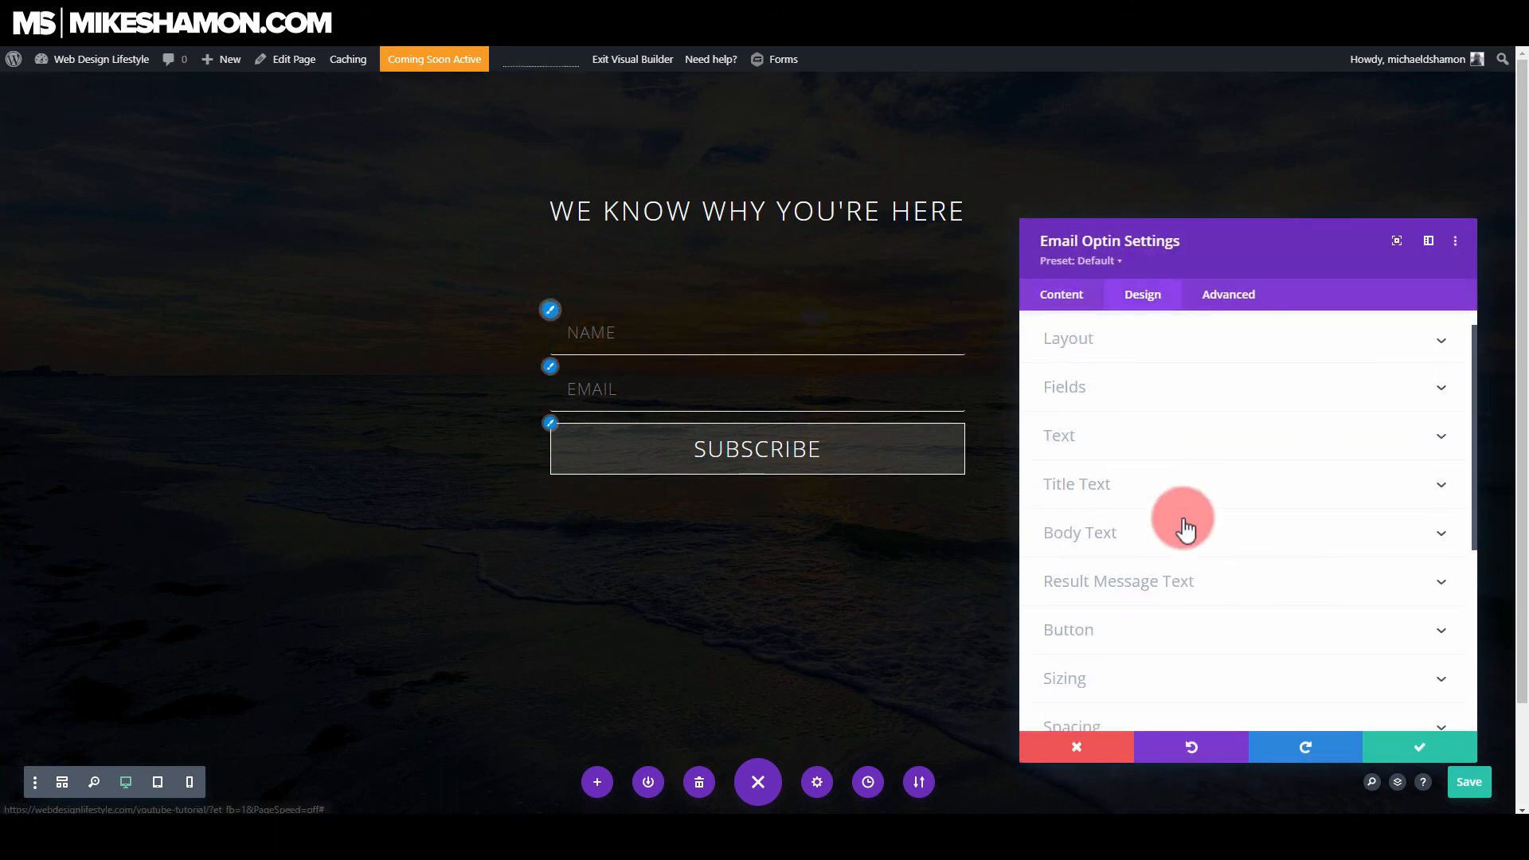
scroll(1202, 531, "down", 3)
scroll(1145, 504, "up", 3)
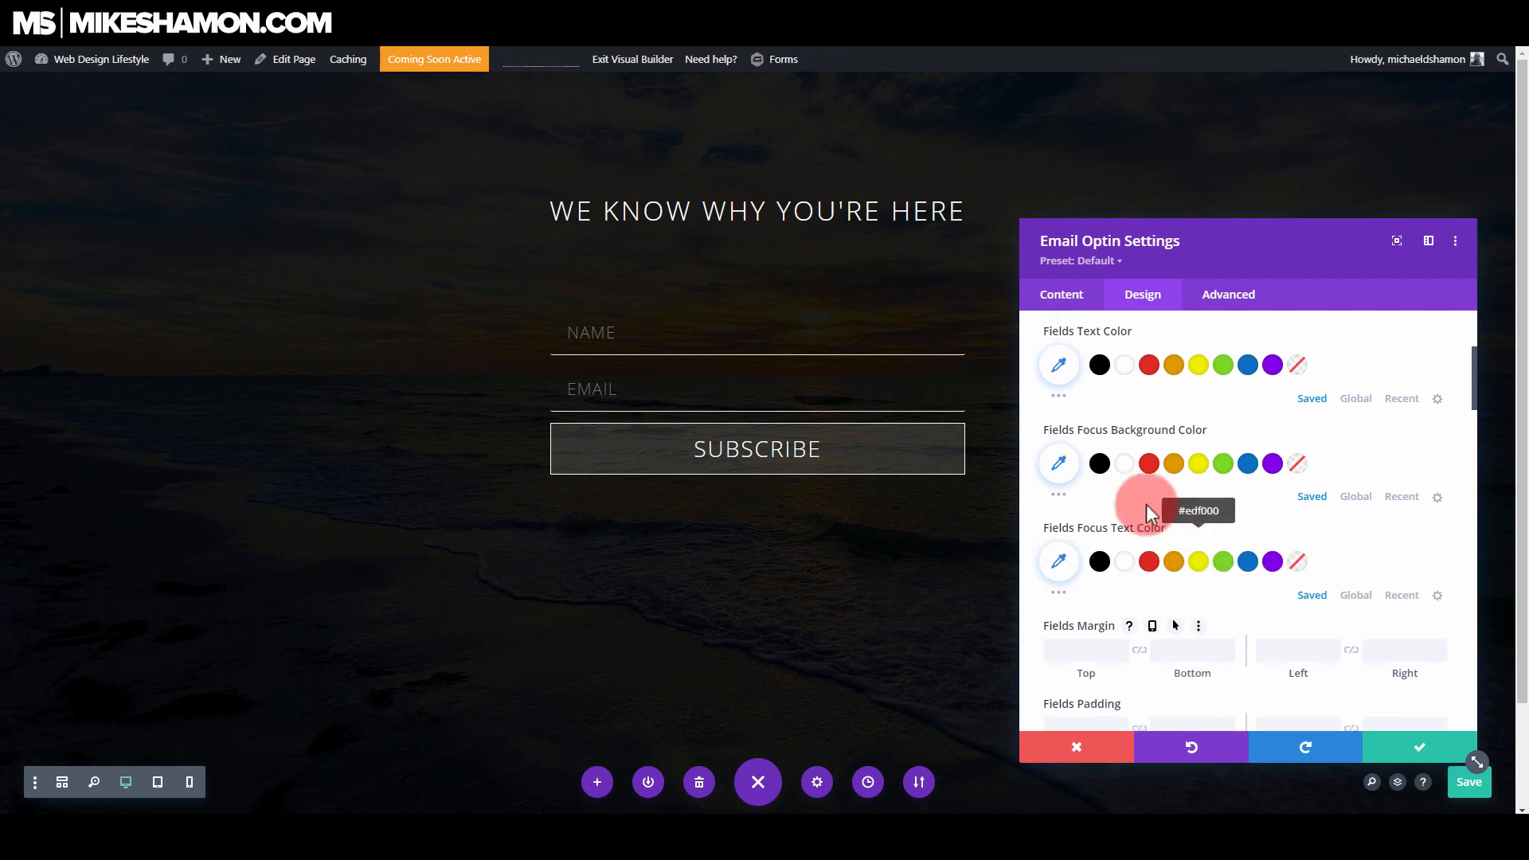
left_click(1124, 500)
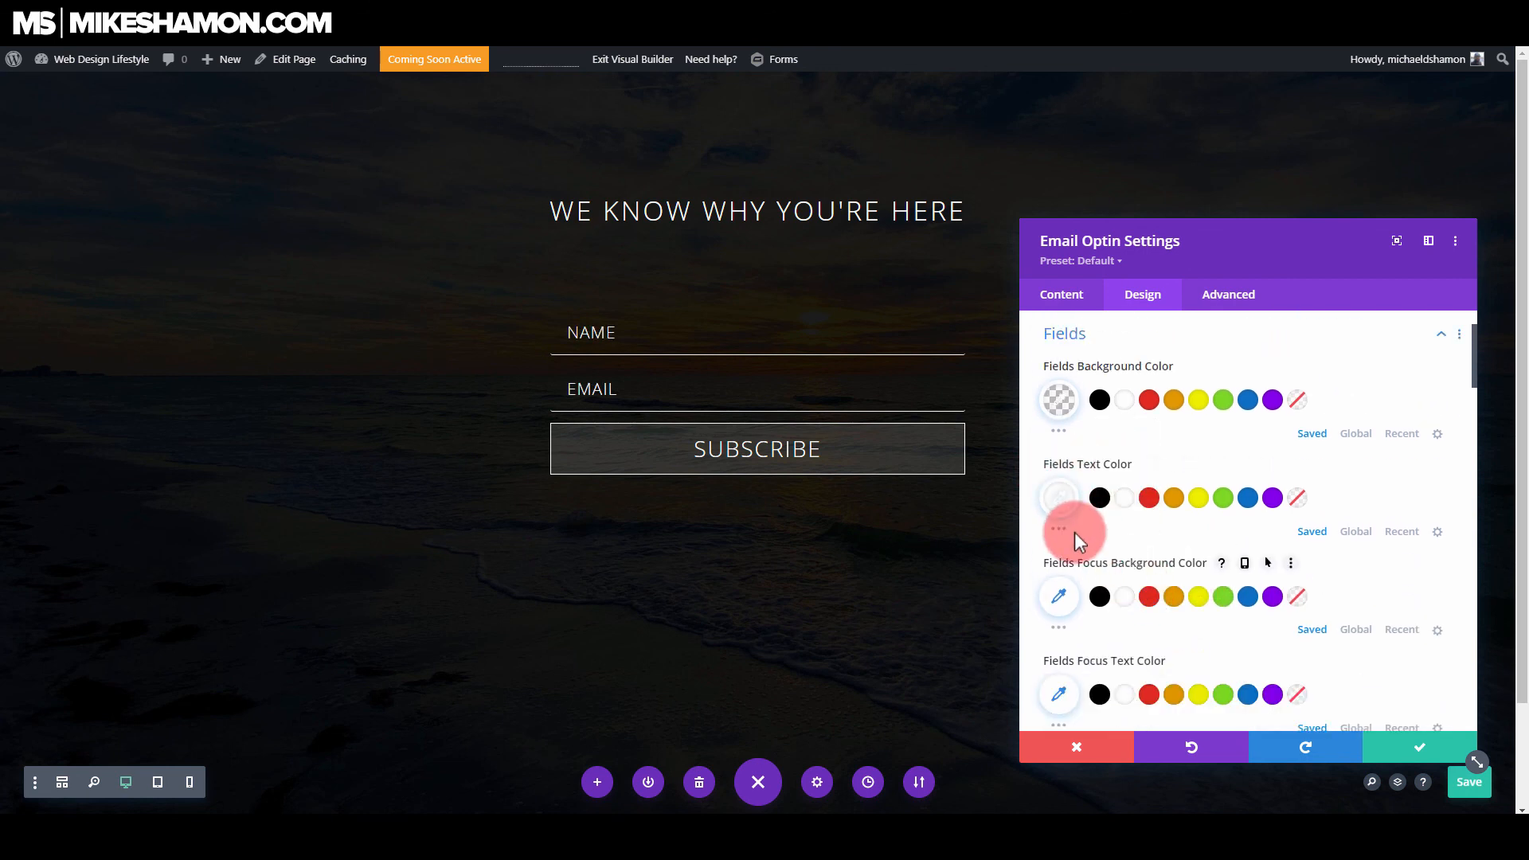
left_click(1385, 745)
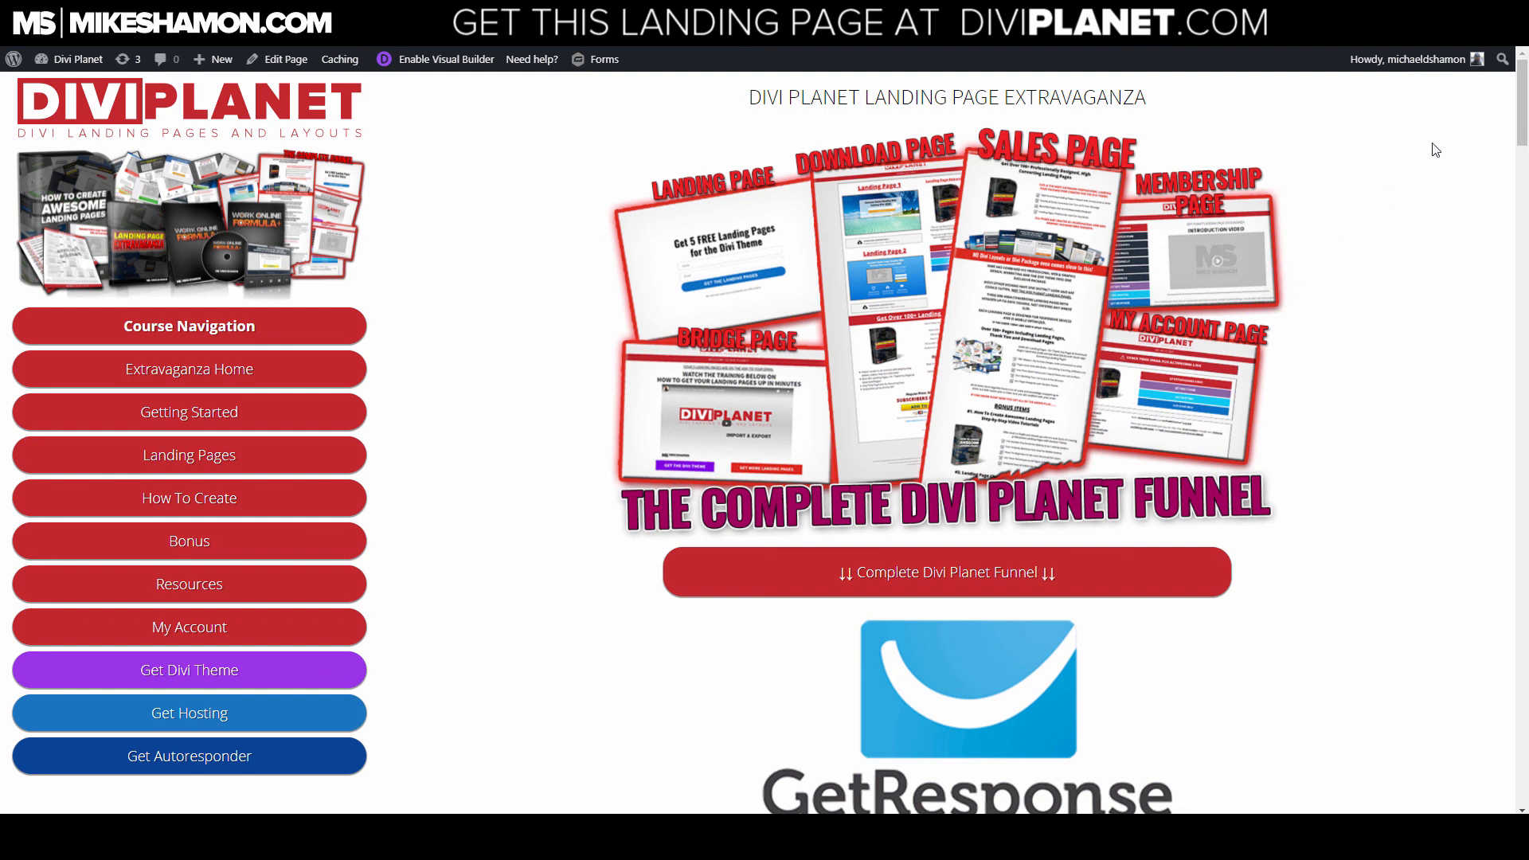
- Look through the Divi Planet landing page library down to the Elegant Email Optin layout
left_click_drag(1522, 104, 1527, 762)
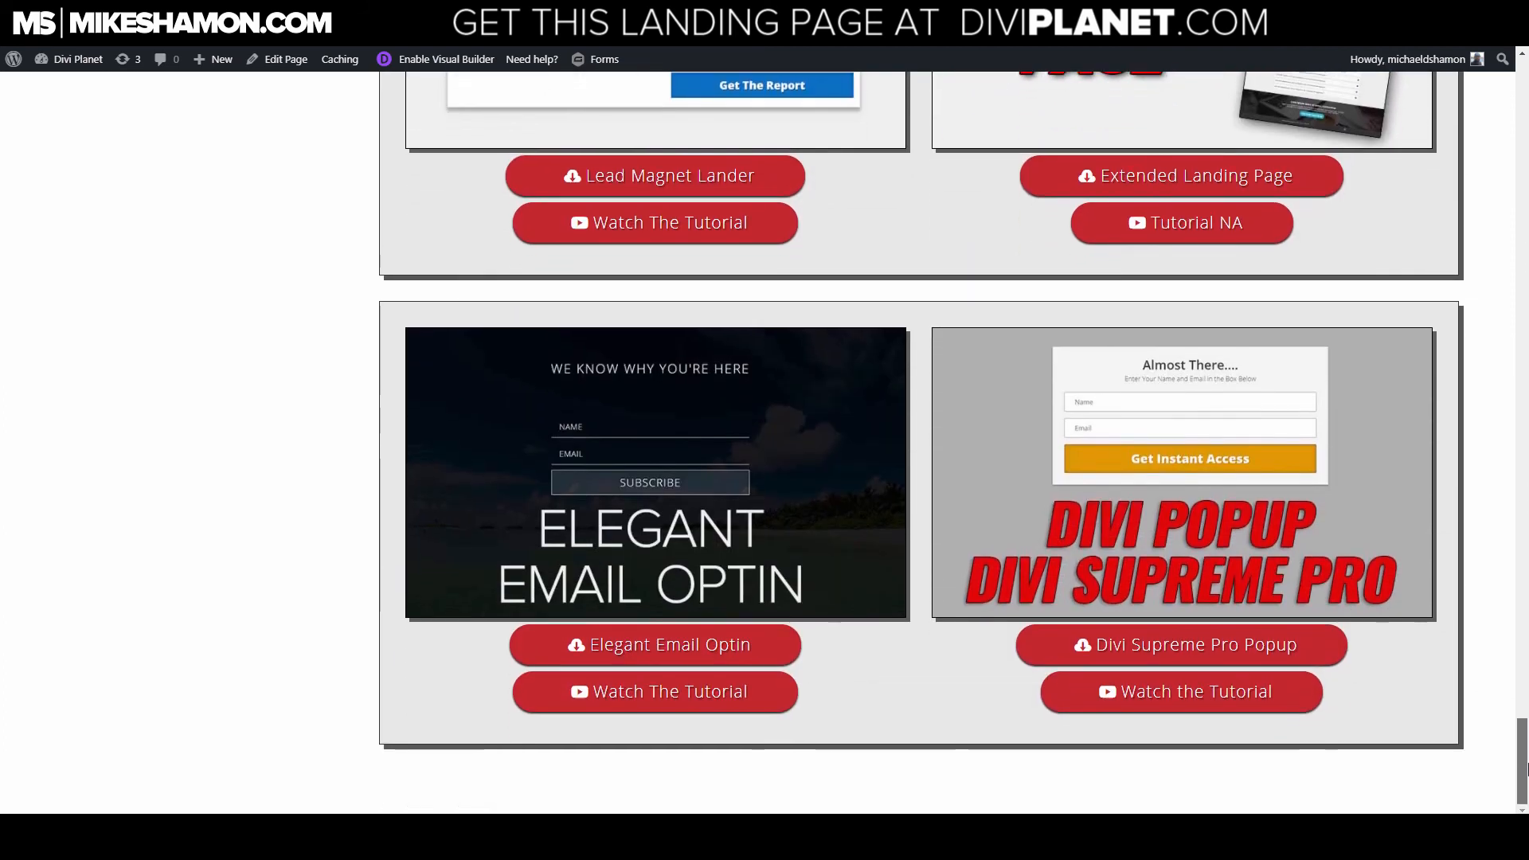